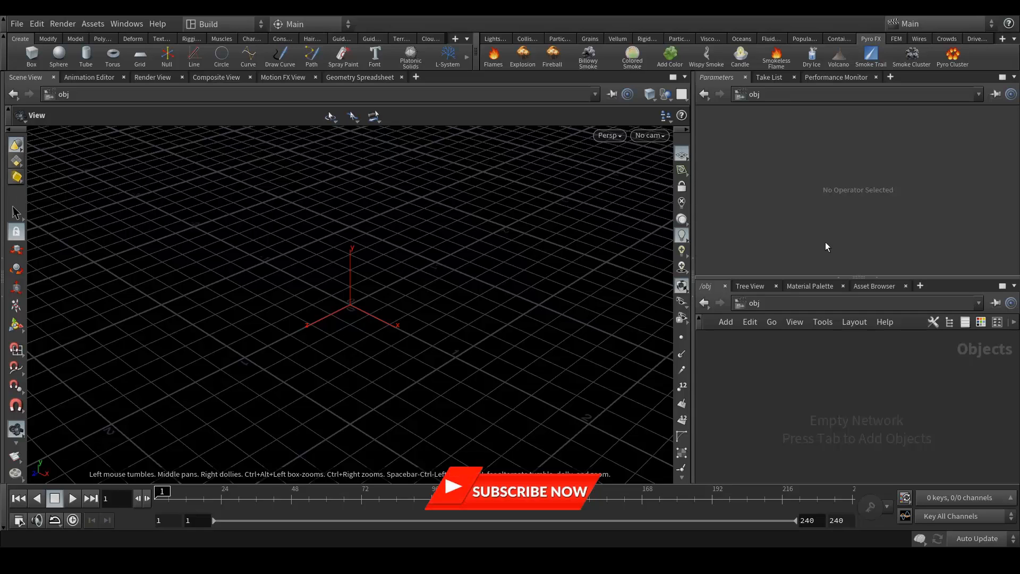
Step: Watch the Main_Comp_Pyro_Advect02 preview video full screen, then close it and return to the empty Houdini scene
{"action": "key", "text": "alt+Tab"}
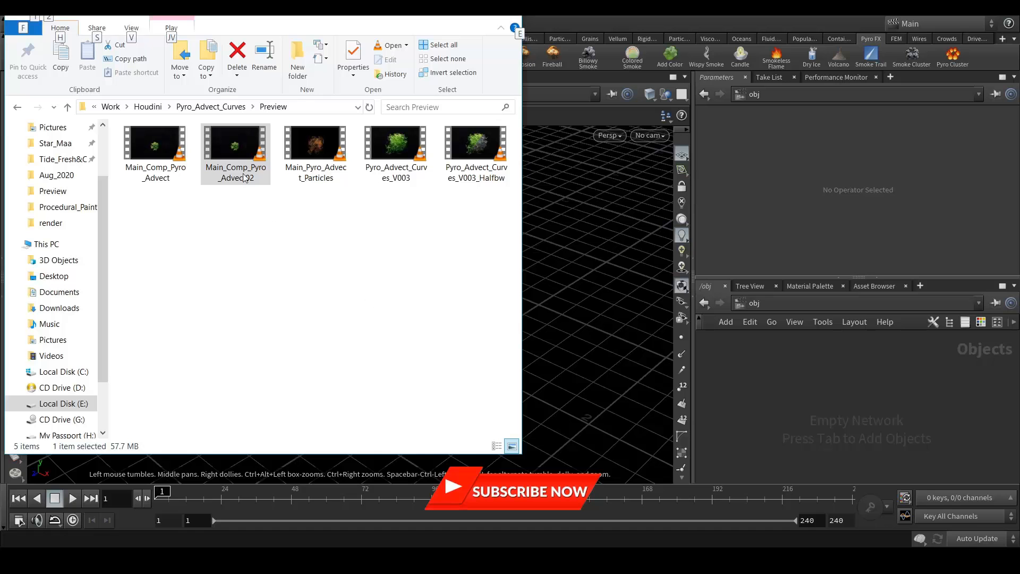
{"action": "double_click", "coordinate": [217, 148]}
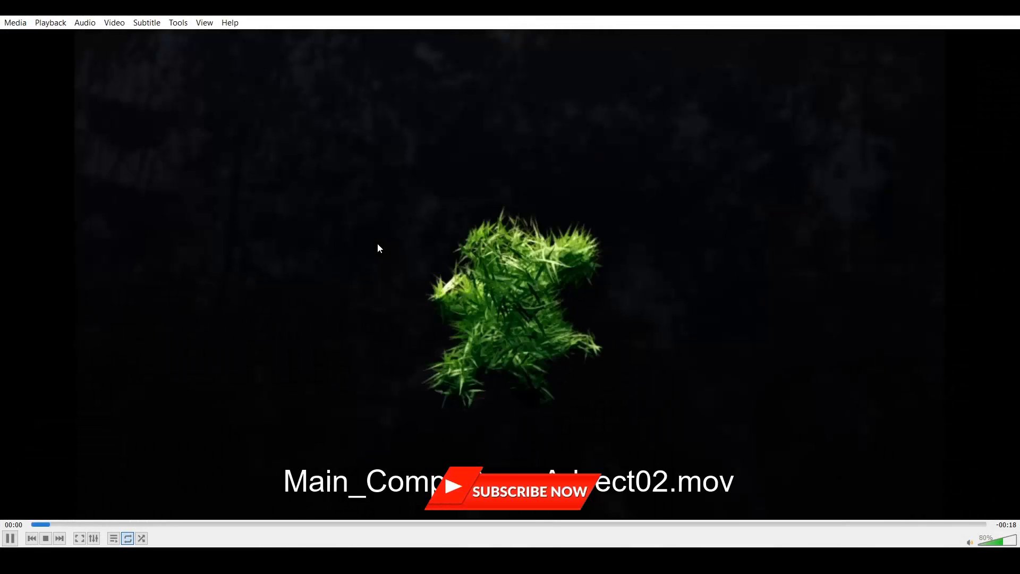
{"action": "double_click", "coordinate": [377, 243]}
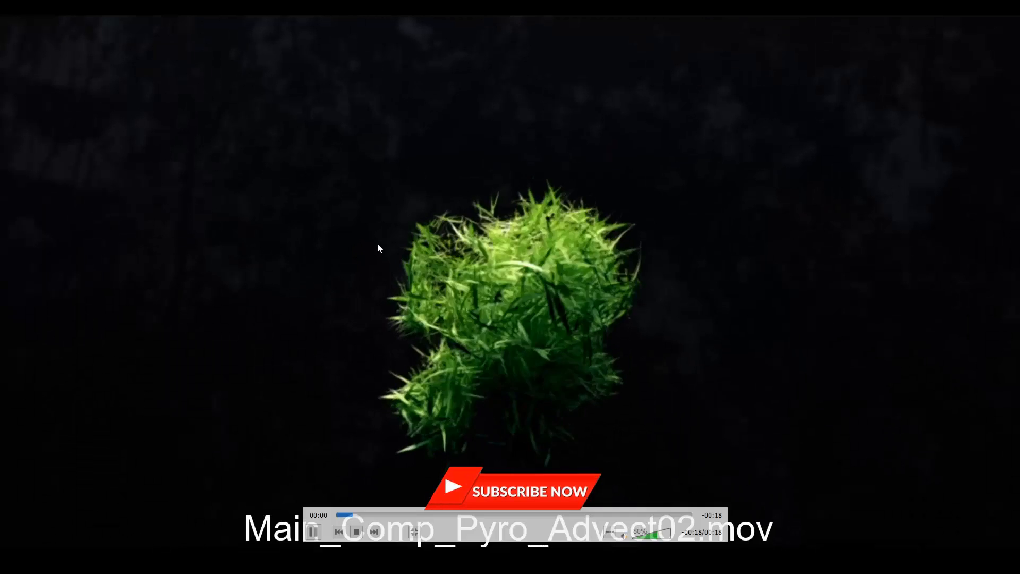
{"action": "scroll", "coordinate": [377, 243], "scroll_direction": "down", "scroll_amount": 1}
{"action": "scroll", "coordinate": [377, 243], "scroll_direction": "up", "scroll_amount": 2}
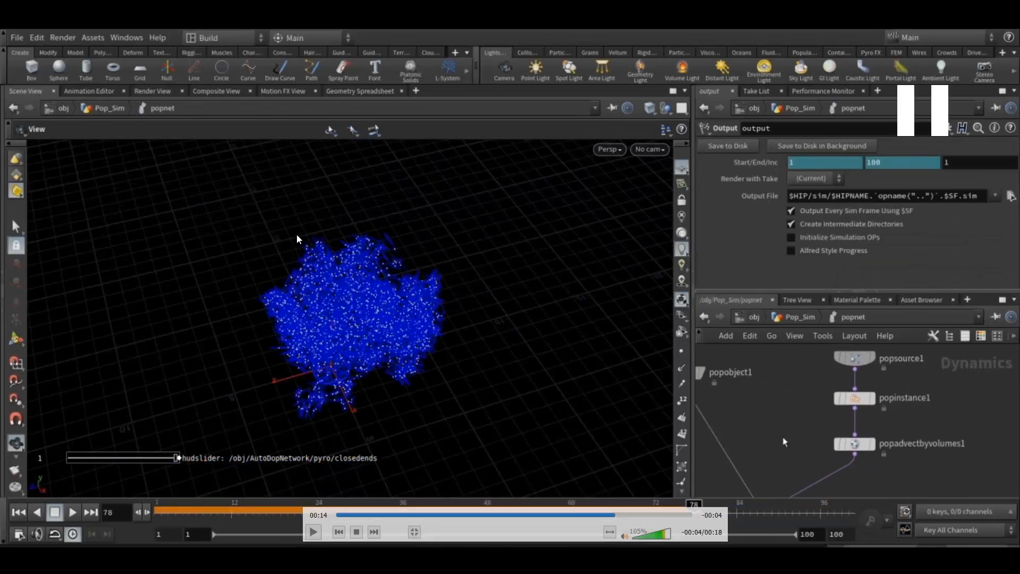
{"action": "double_click", "coordinate": [500, 182]}
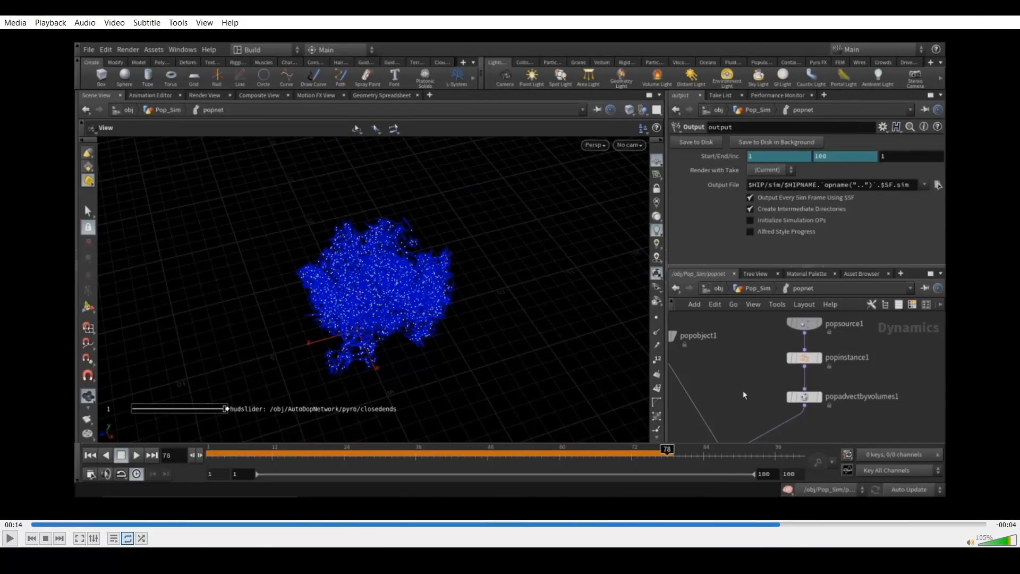
{"action": "left_click", "coordinate": [1008, 6]}
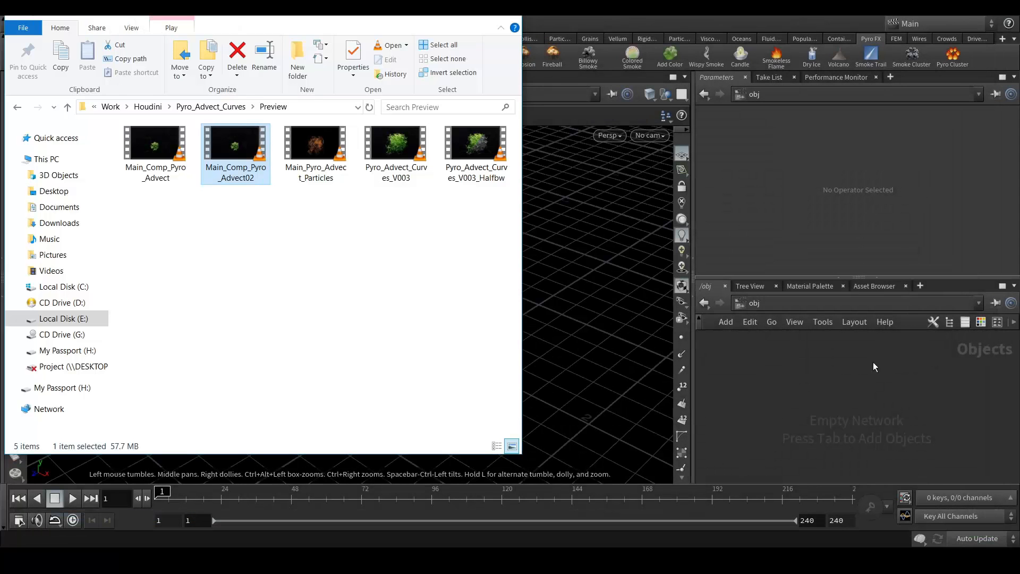
{"action": "left_click", "coordinate": [460, 6]}
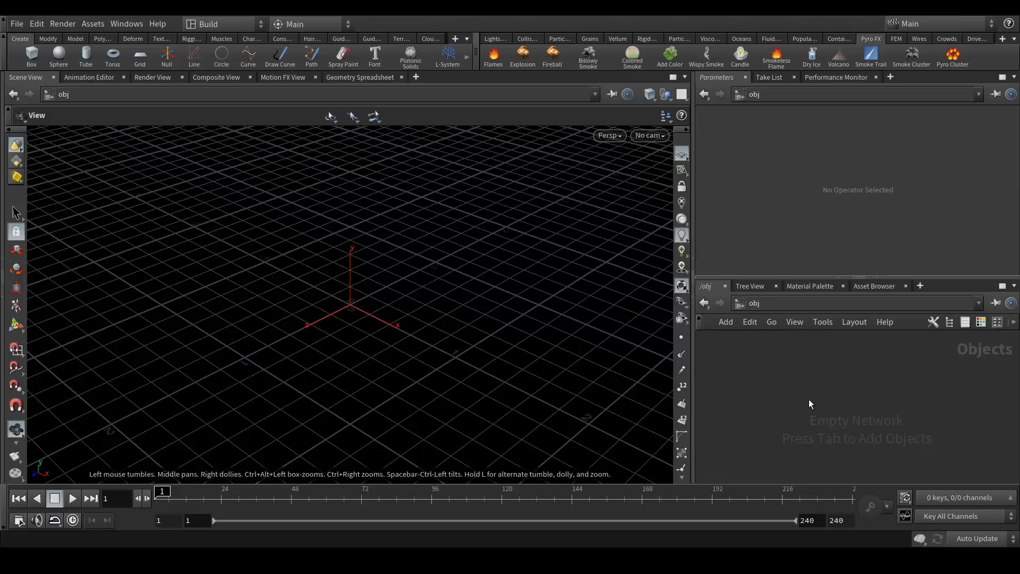
Step: Create a geometry object in the scene network and name it Emitter
{"action": "key", "text": "Tab"}
{"action": "type", "text": "geo"}
{"action": "key", "text": "Return"}
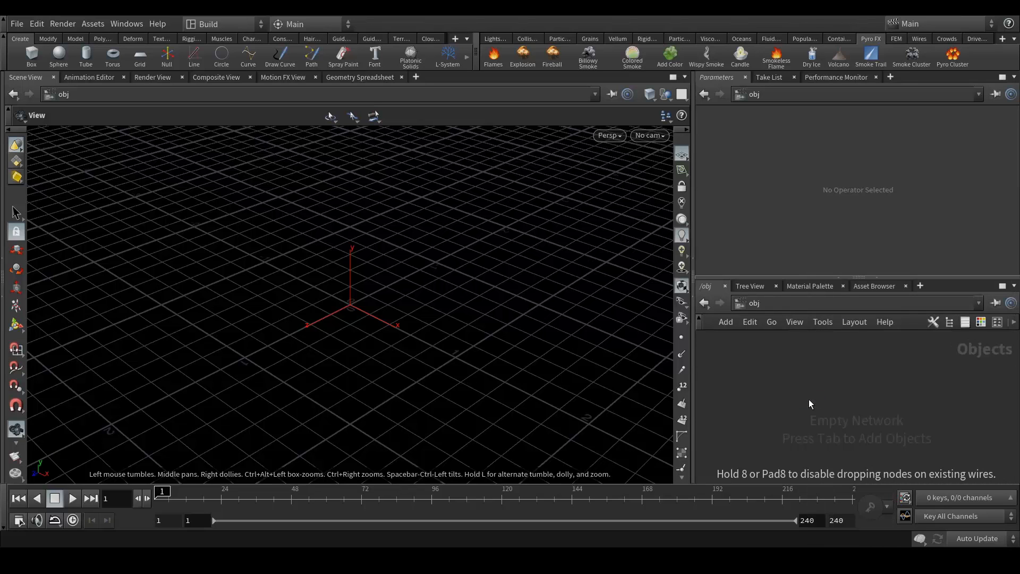
{"action": "left_click", "coordinate": [808, 399]}
{"action": "double_click", "coordinate": [832, 400]}
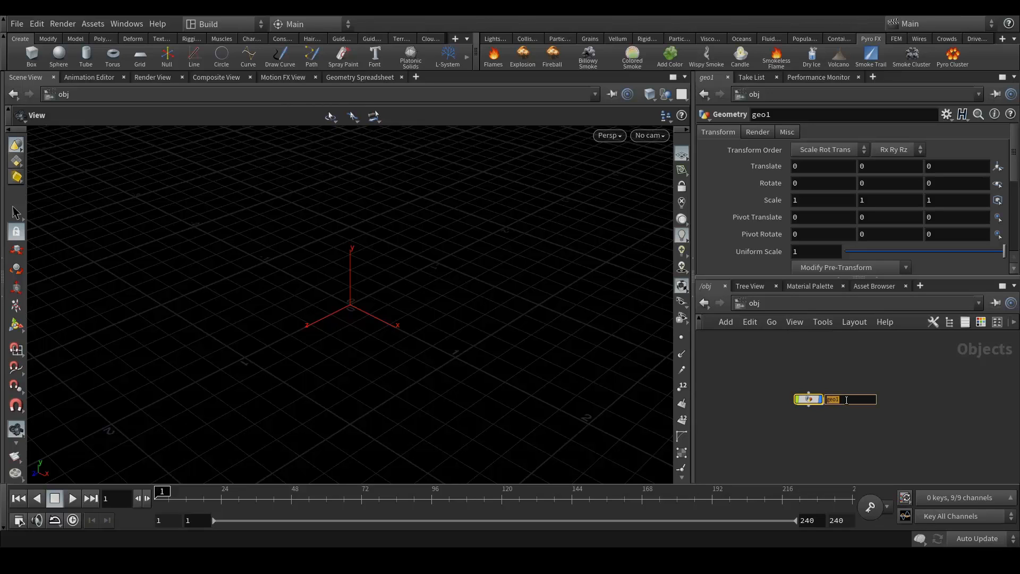
{"action": "type", "text": "Em"}
{"action": "key", "text": "Return"}
{"action": "left_click_drag", "start_coordinate": [810, 402], "coordinate": [815, 381]}
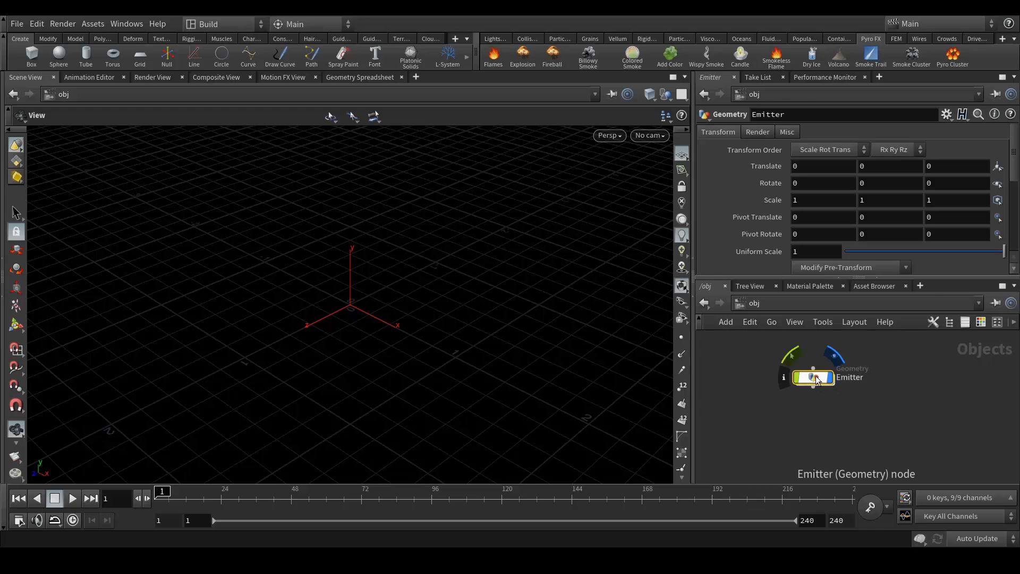
Step: Add a Sphere node inside the Emitter object
{"action": "double_click", "coordinate": [816, 379]}
{"action": "key", "text": "Tab"}
{"action": "type", "text": "spher"}
{"action": "key", "text": "Return"}
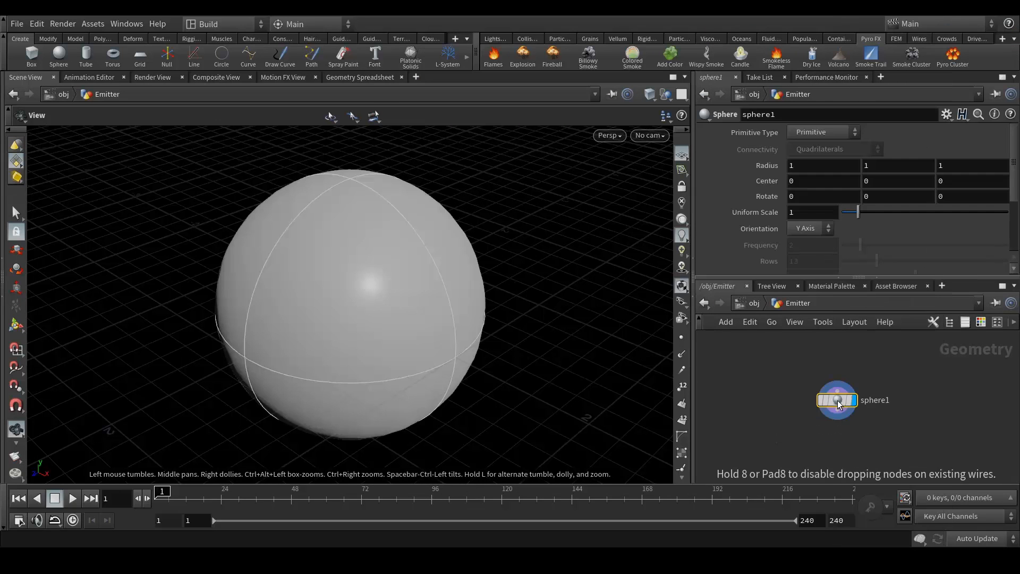
{"action": "left_click", "coordinate": [837, 400]}
Step: Set the sphere's primitive type to Polygon and go back up to the object level
{"action": "left_click", "coordinate": [826, 133]}
{"action": "left_click", "coordinate": [833, 159]}
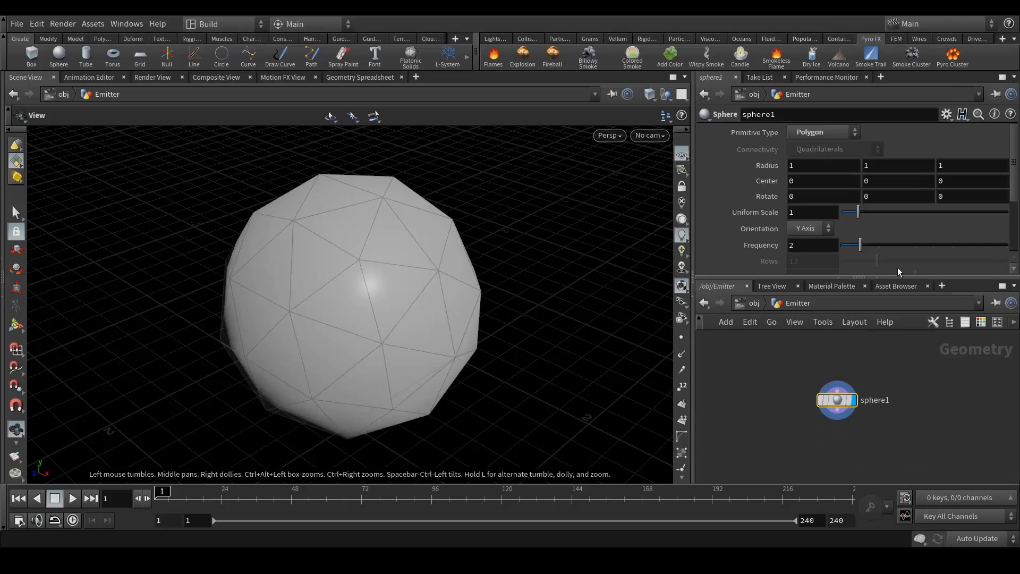
{"action": "middle_click_drag", "start_coordinate": [935, 450], "coordinate": [926, 400]}
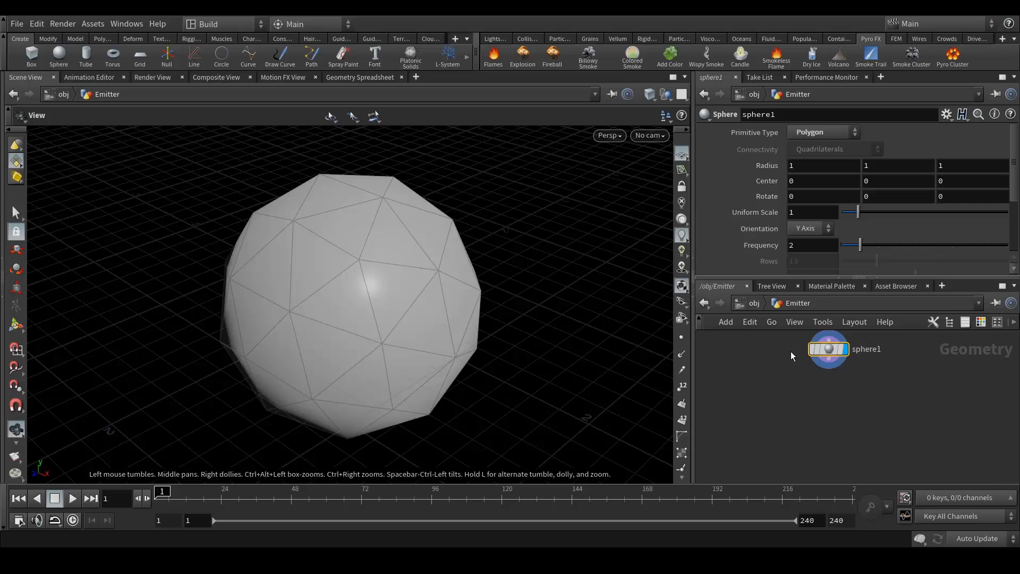
{"action": "key", "text": "u"}
{"action": "left_click", "coordinate": [892, 436]}
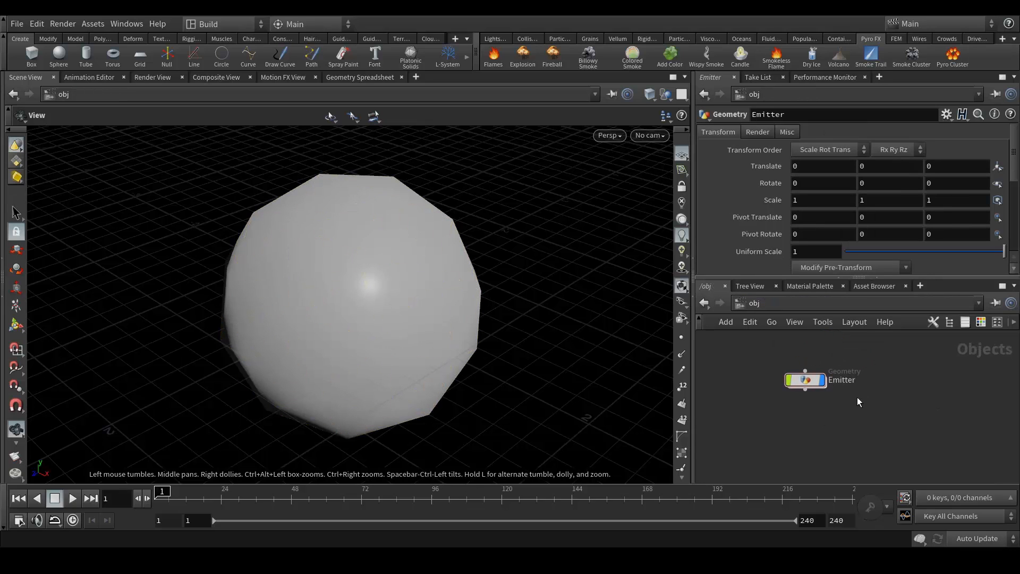
{"action": "middle_click_drag", "start_coordinate": [875, 415], "coordinate": [850, 409]}
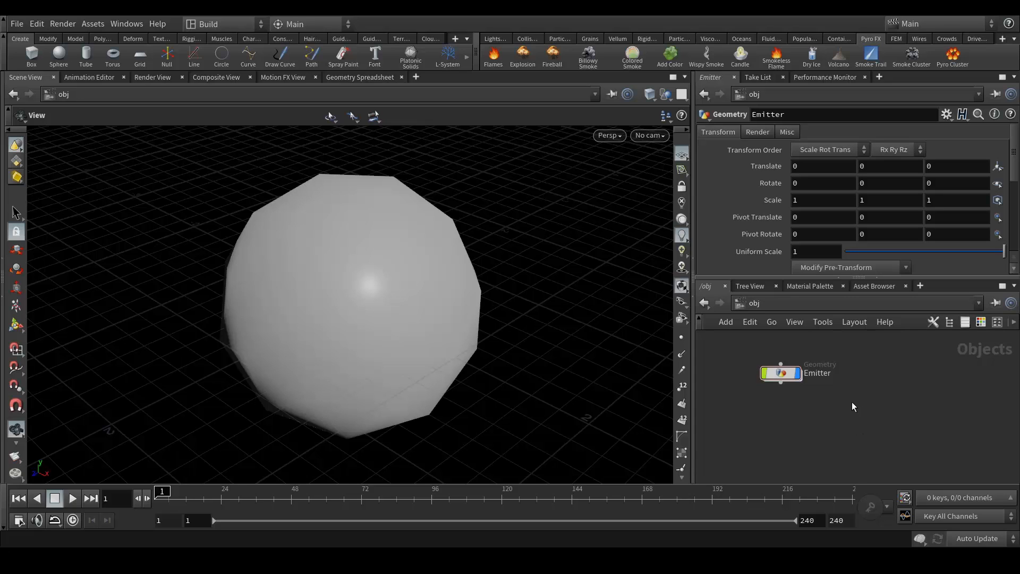
{"action": "double_click", "coordinate": [780, 373]}
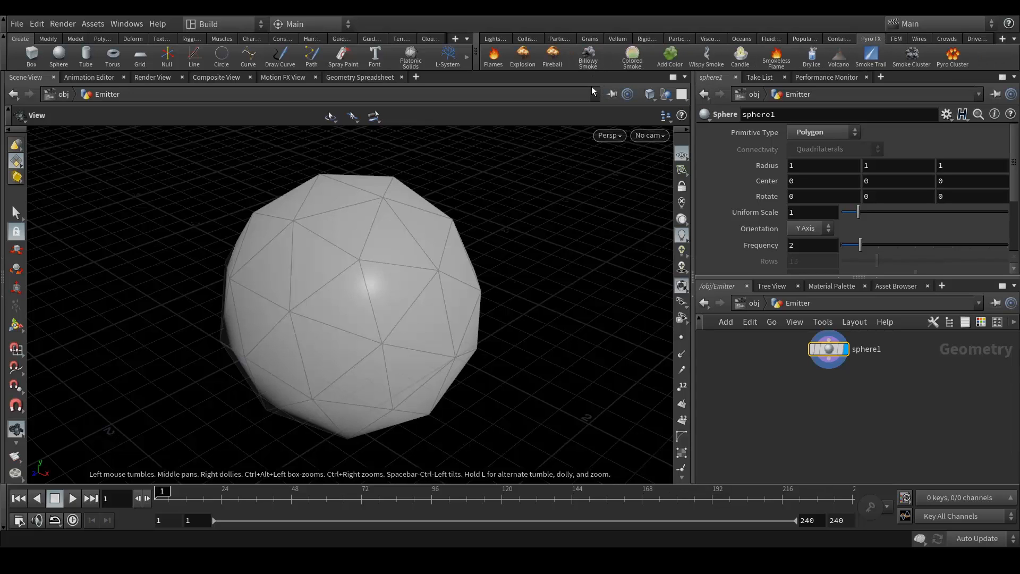
{"action": "left_click", "coordinate": [588, 58]}
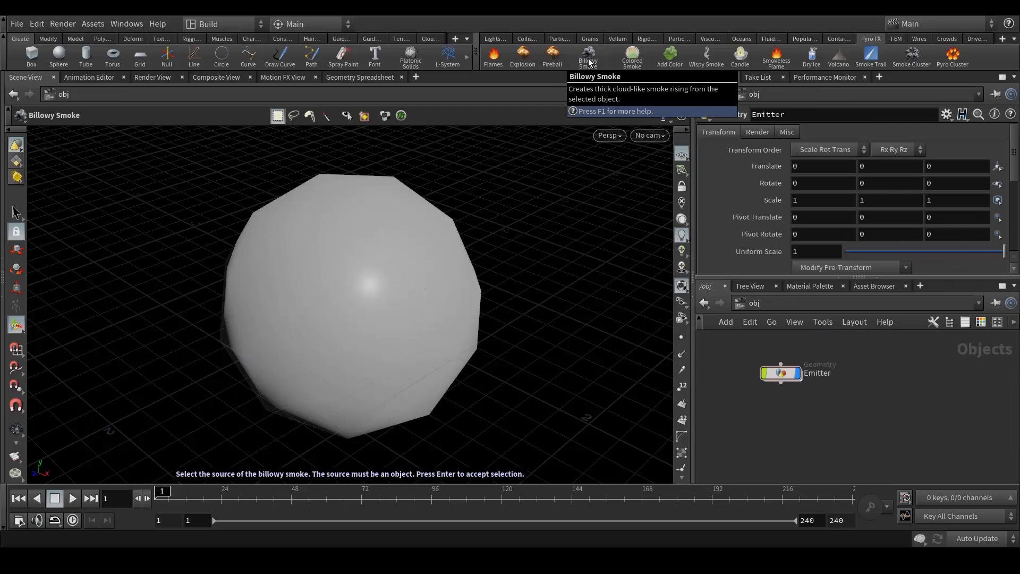
{"action": "key", "text": "Return"}
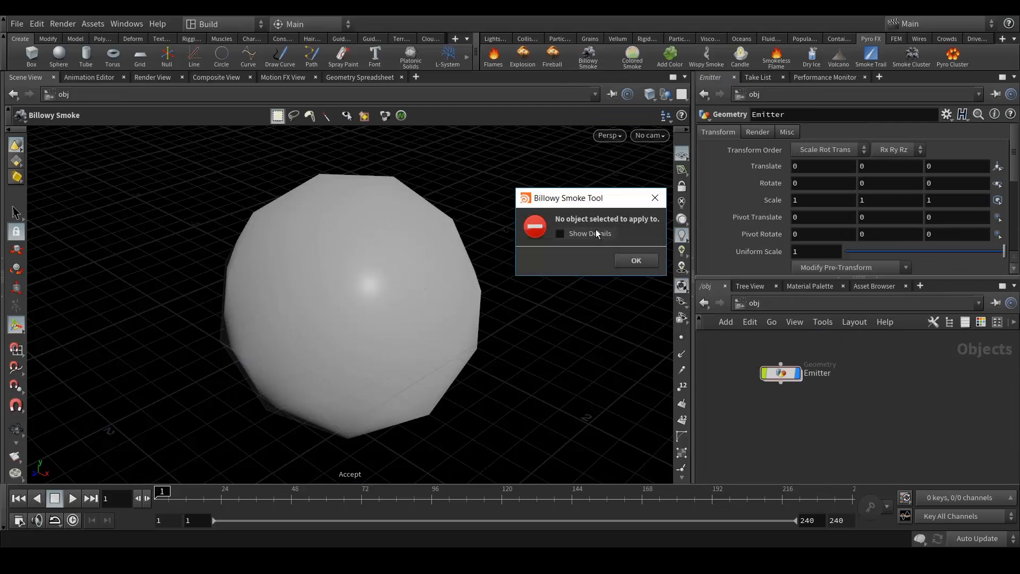
{"action": "left_click", "coordinate": [637, 260]}
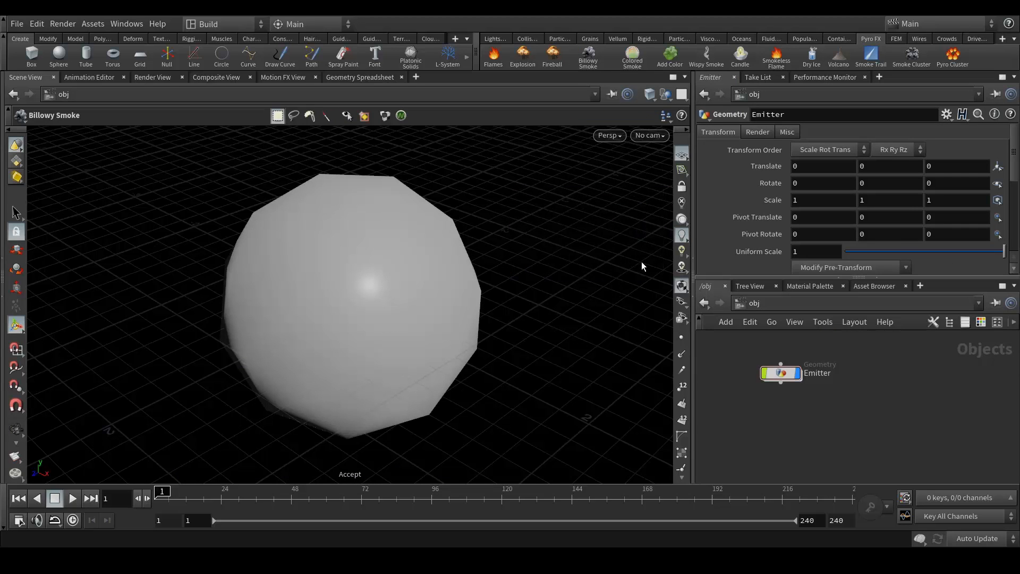
Step: Apply the Billowy Smoke tool to the Emitter object and frame the whole smoke container
{"action": "left_click", "coordinate": [780, 373]}
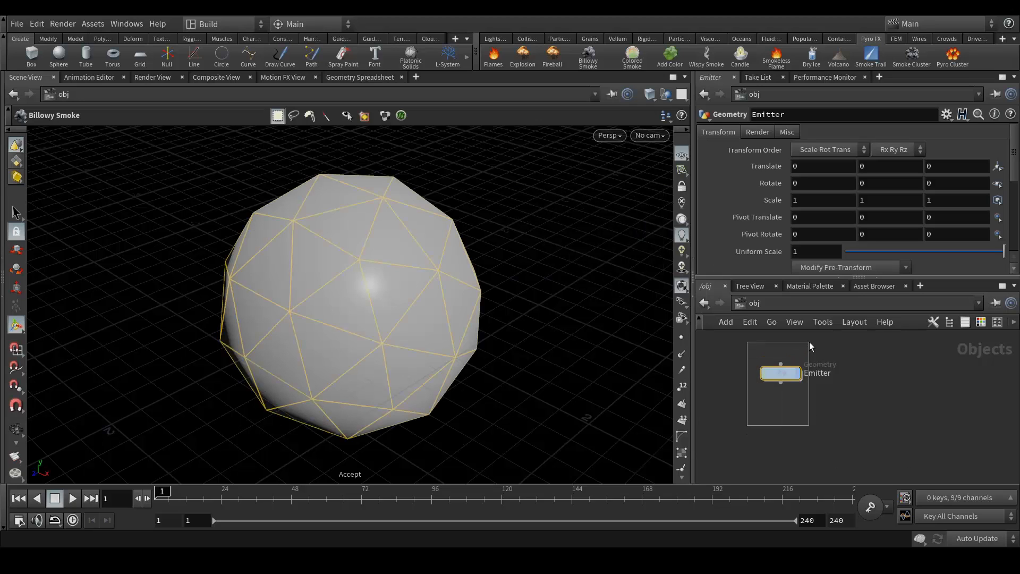
{"action": "left_click_drag", "start_coordinate": [780, 409], "coordinate": [782, 381]}
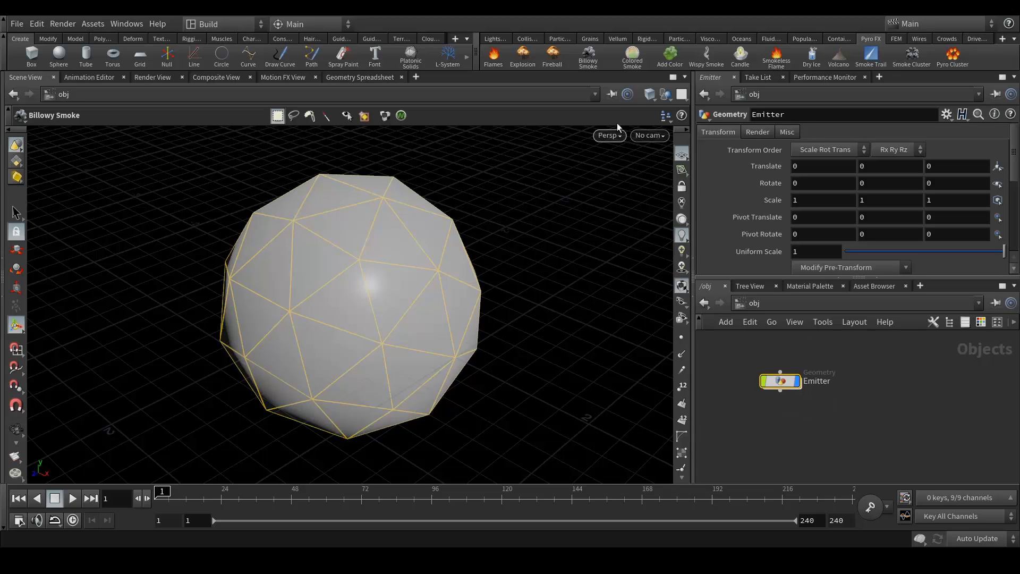
{"action": "left_click", "coordinate": [588, 58]}
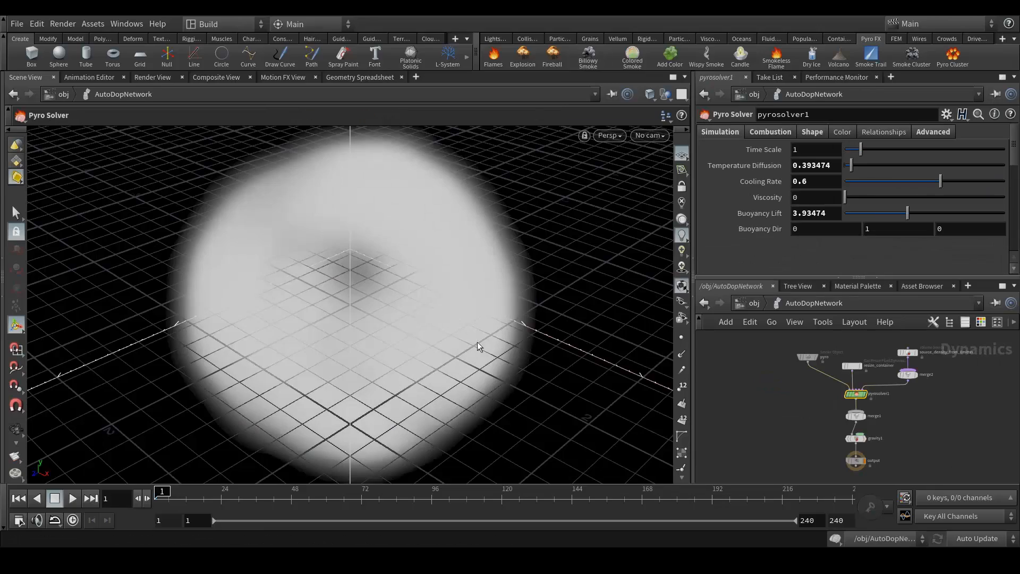
{"action": "key", "text": "Escape"}
{"action": "scroll", "coordinate": [349, 335], "scroll_direction": "down", "scroll_amount": 10}
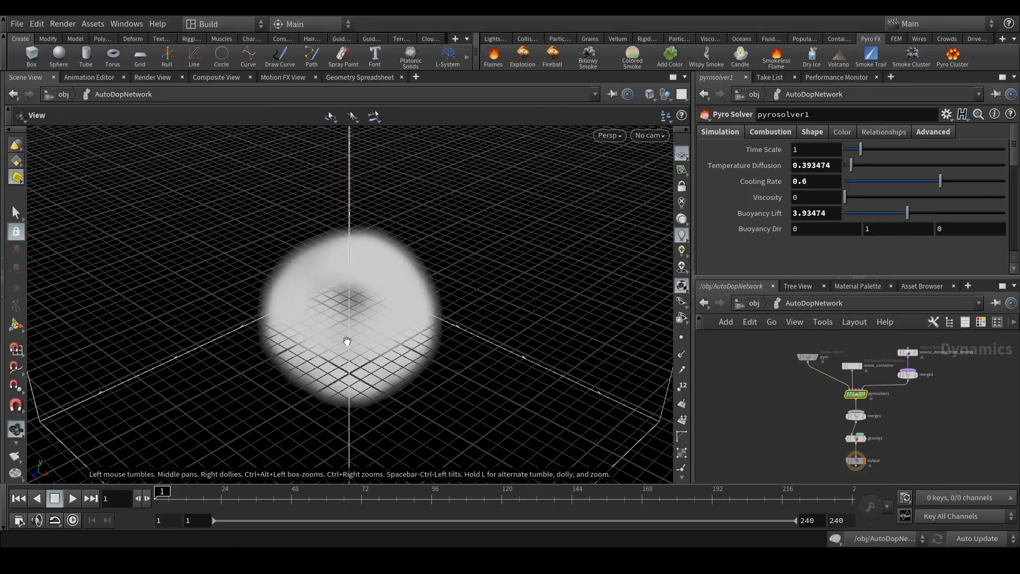
{"action": "left_click_drag", "start_coordinate": [347, 340], "coordinate": [414, 298]}
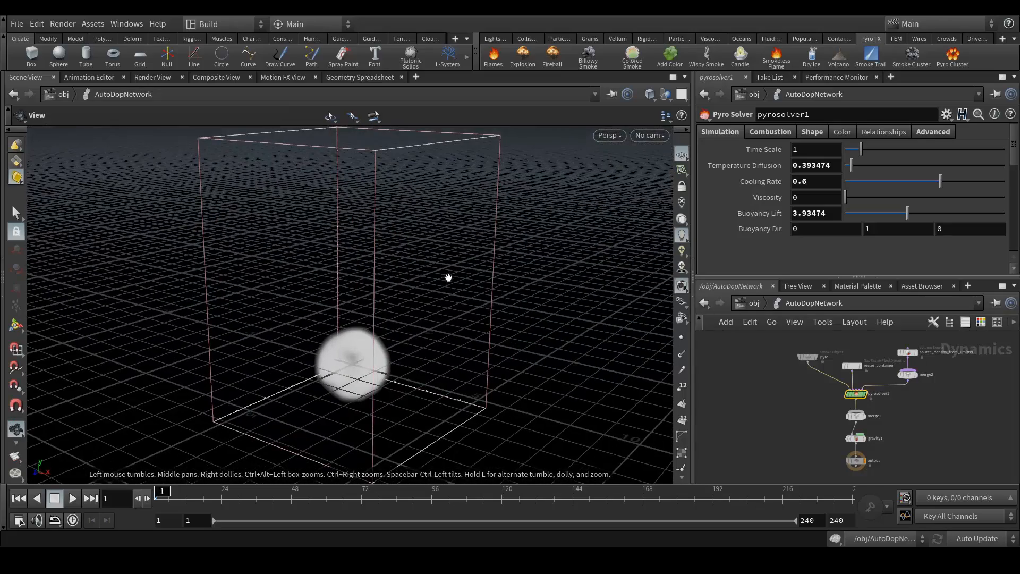
{"action": "middle_click_drag", "start_coordinate": [448, 277], "coordinate": [447, 291]}
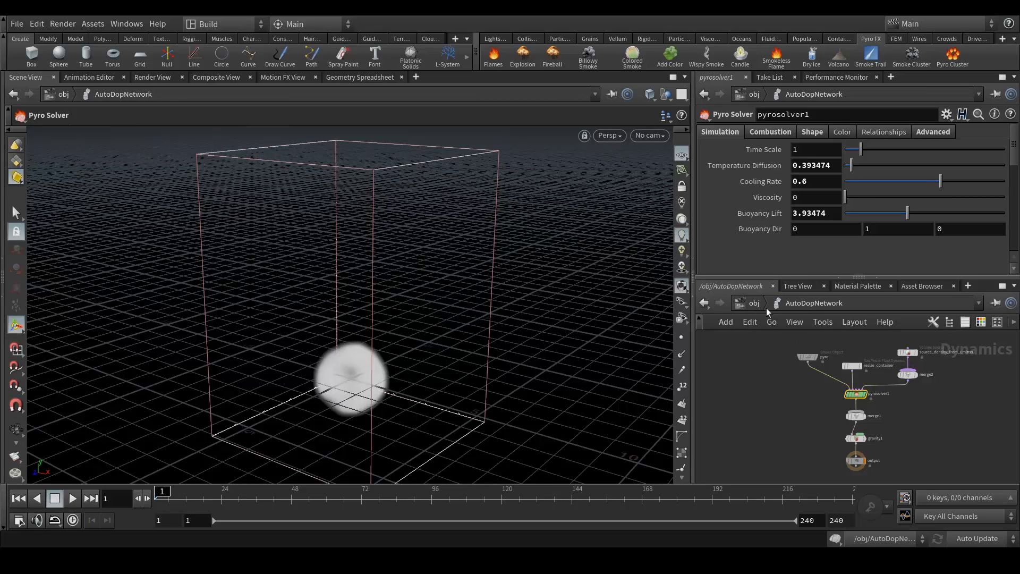
Step: Look through the pyro solver's combustion, shape, color and simulation parameters
{"action": "scroll", "coordinate": [800, 382], "scroll_direction": "up", "scroll_amount": 4}
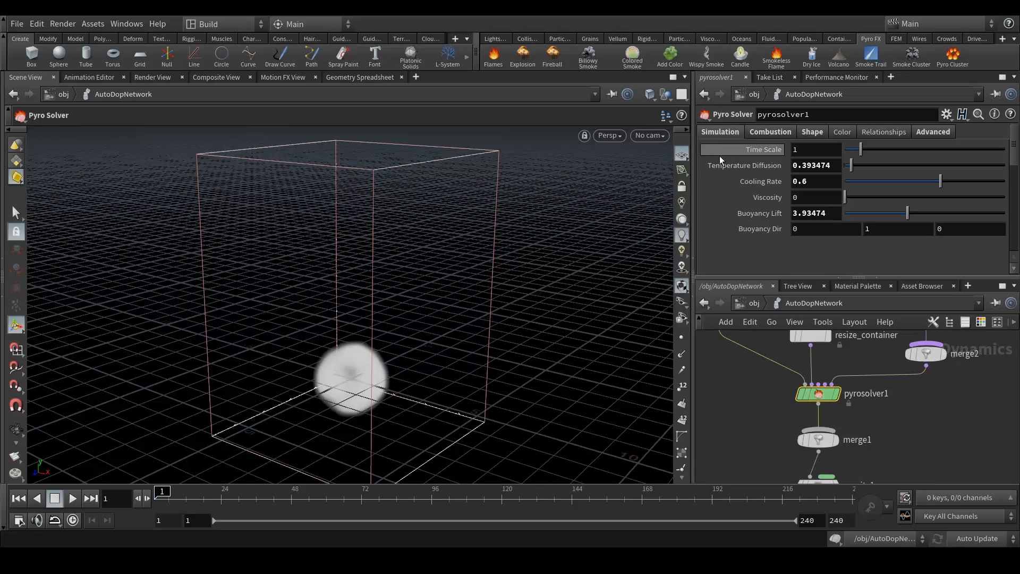
{"action": "left_click", "coordinate": [770, 133]}
{"action": "left_click", "coordinate": [814, 131]}
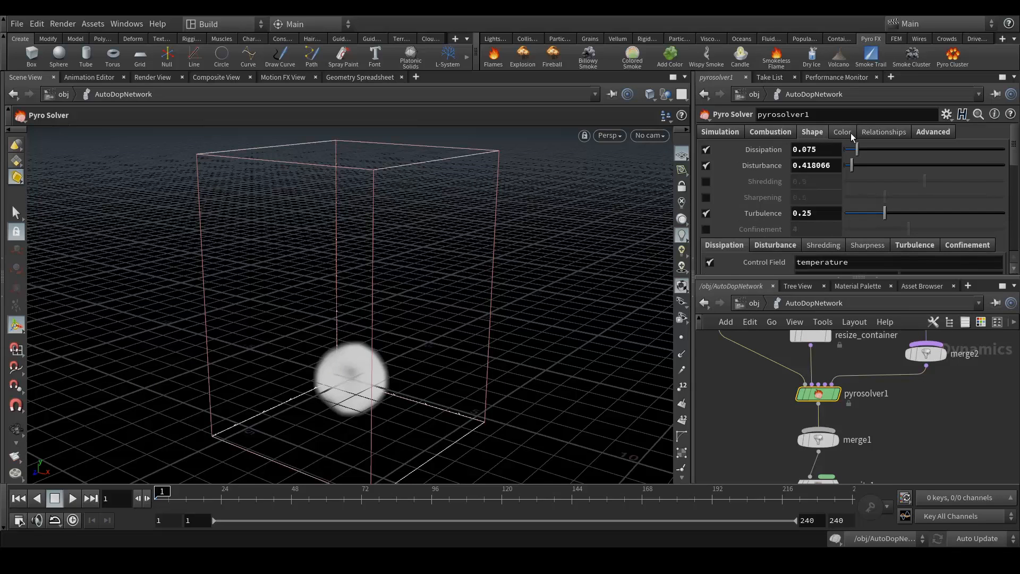
{"action": "left_click", "coordinate": [844, 132]}
{"action": "left_click", "coordinate": [773, 133]}
{"action": "left_click", "coordinate": [722, 133]}
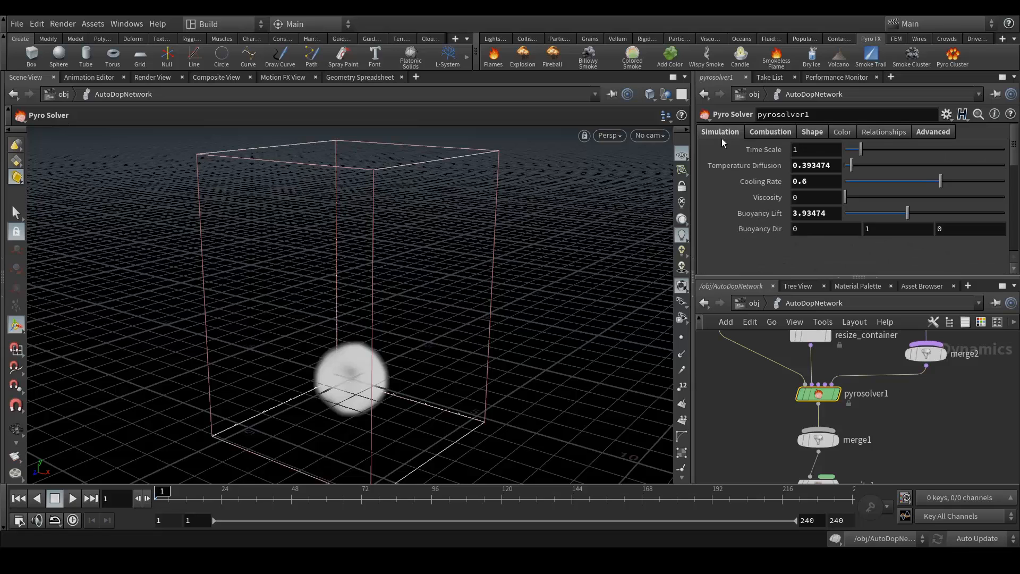
Step: Set the pyro smoke object's division size to 0.12
{"action": "middle_click_drag", "start_coordinate": [889, 416], "coordinate": [955, 469]}
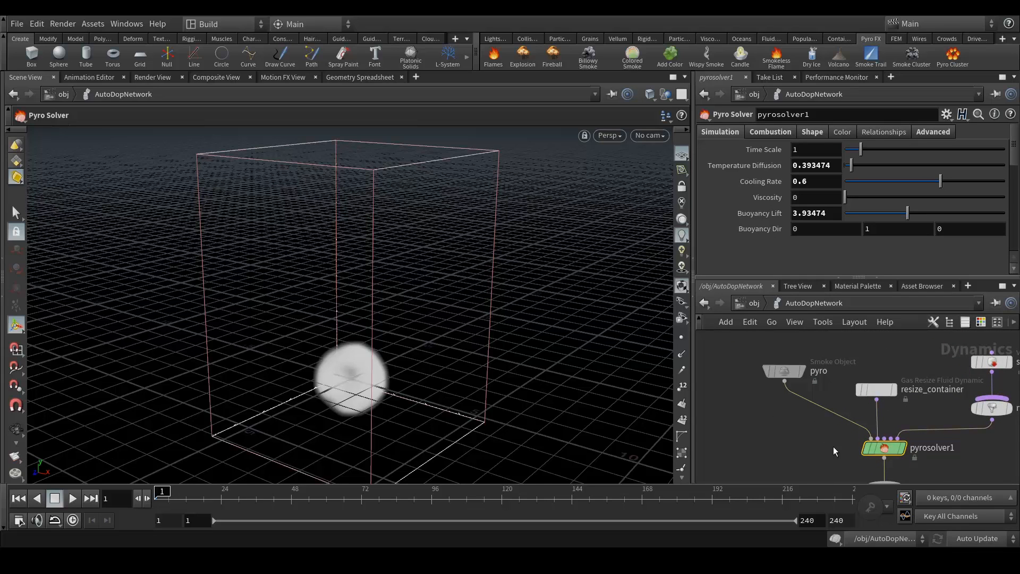
{"action": "middle_click_drag", "start_coordinate": [834, 451], "coordinate": [812, 447]}
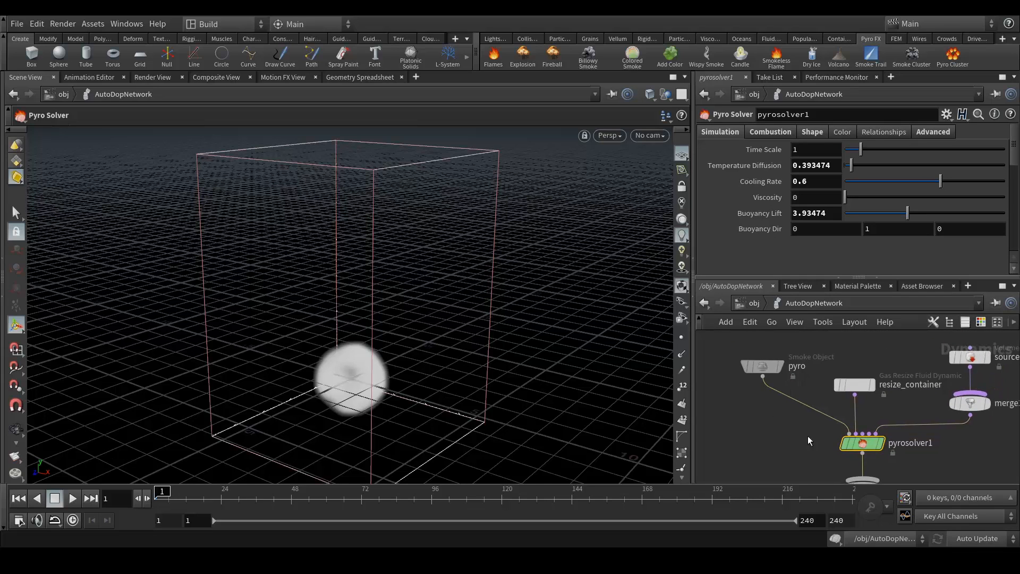
{"action": "left_click", "coordinate": [768, 366]}
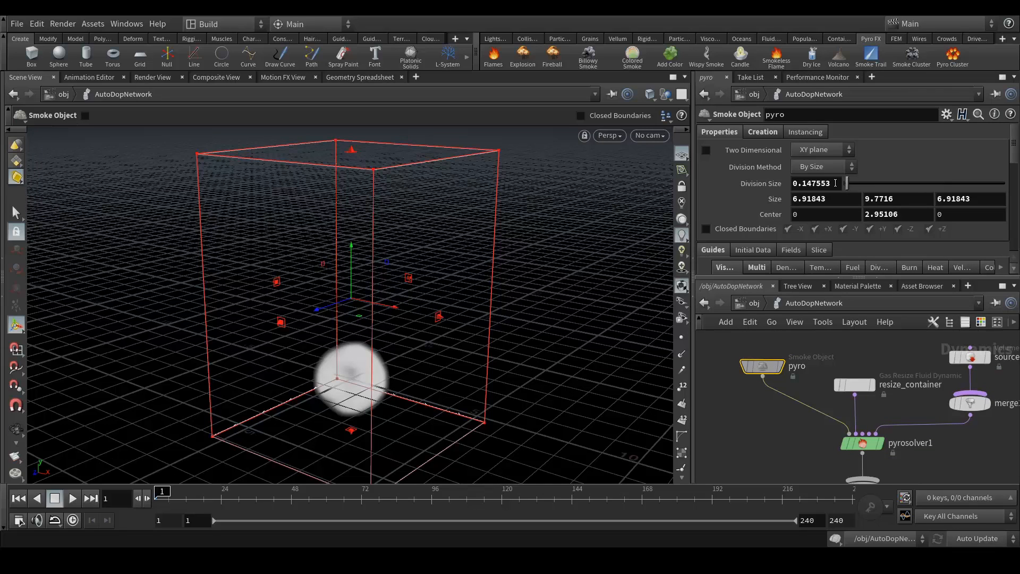
{"action": "left_click_drag", "start_coordinate": [835, 183], "coordinate": [783, 190]}
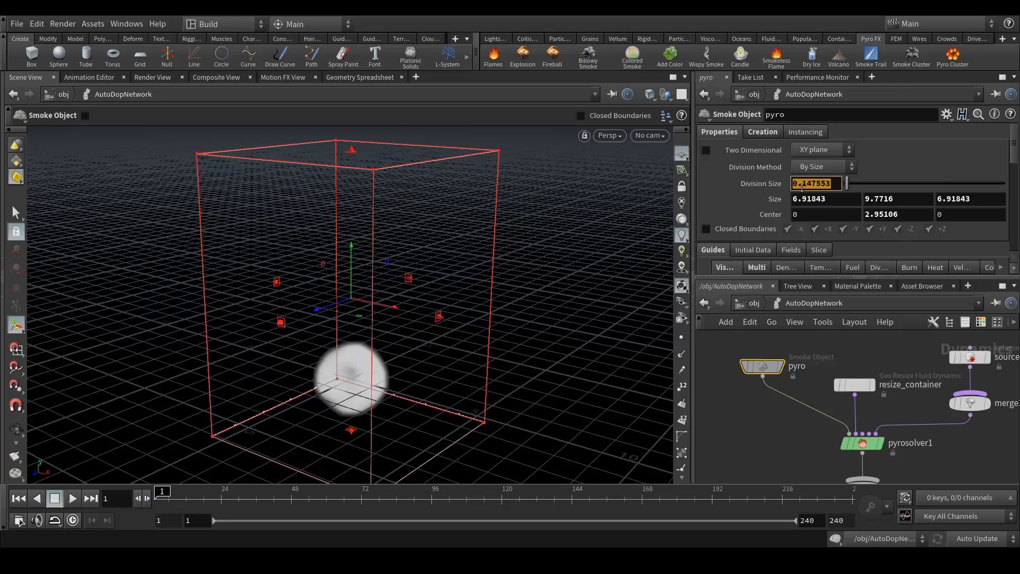
{"action": "type", "text": "0.12"}
{"action": "key", "text": "Return"}
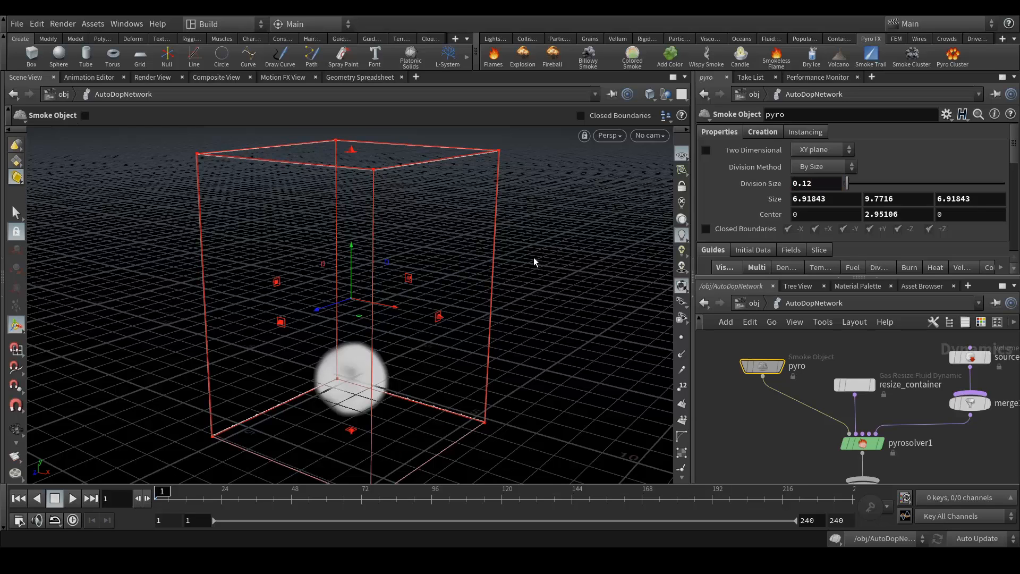
Step: Enable closed boundaries on the pyro smoke object and raise the container's upper face to a Y size of about 12.19
{"action": "left_click", "coordinate": [705, 229]}
{"action": "mouse_move", "coordinate": [800, 431]}
{"action": "middle_mouse_down"}
{"action": "mouse_move", "coordinate": [792, 405]}
{"action": "mouse_move", "coordinate": [792, 418]}
{"action": "middle_mouse_up"}
{"action": "scroll", "coordinate": [383, 285], "scroll_direction": "down", "scroll_amount": 4}
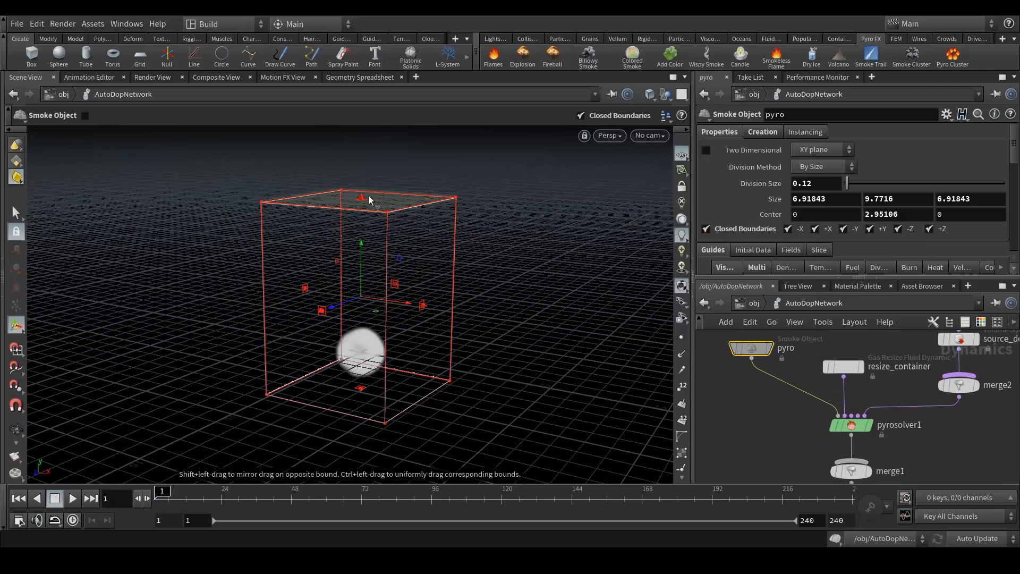
{"action": "left_click_drag", "start_coordinate": [361, 194], "coordinate": [369, 148]}
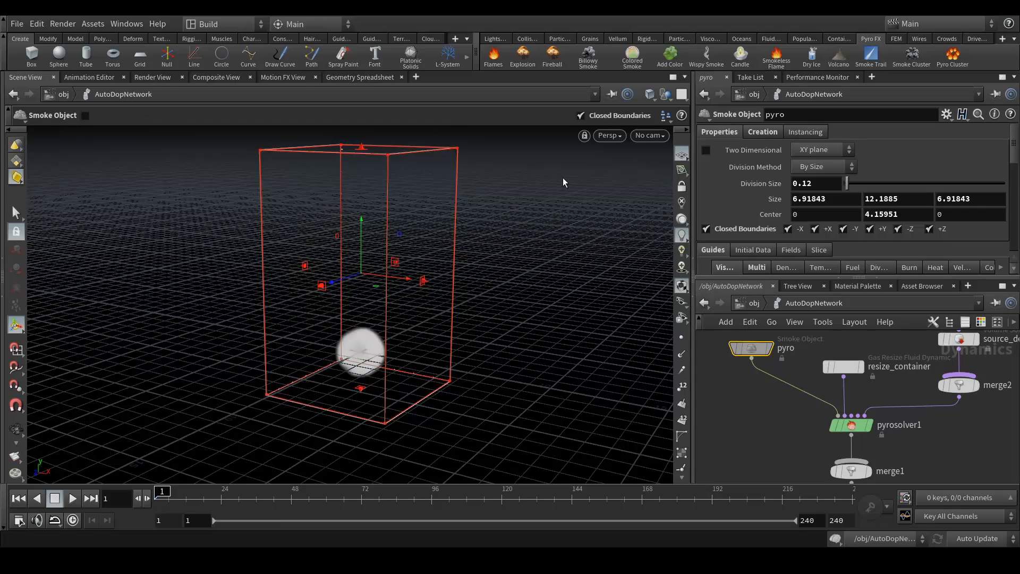
Step: Return to the object level and set the timeline's end frame to 100
{"action": "left_click_drag", "start_coordinate": [509, 275], "coordinate": [505, 279], "text": "alt"}
{"action": "left_click", "coordinate": [755, 303]}
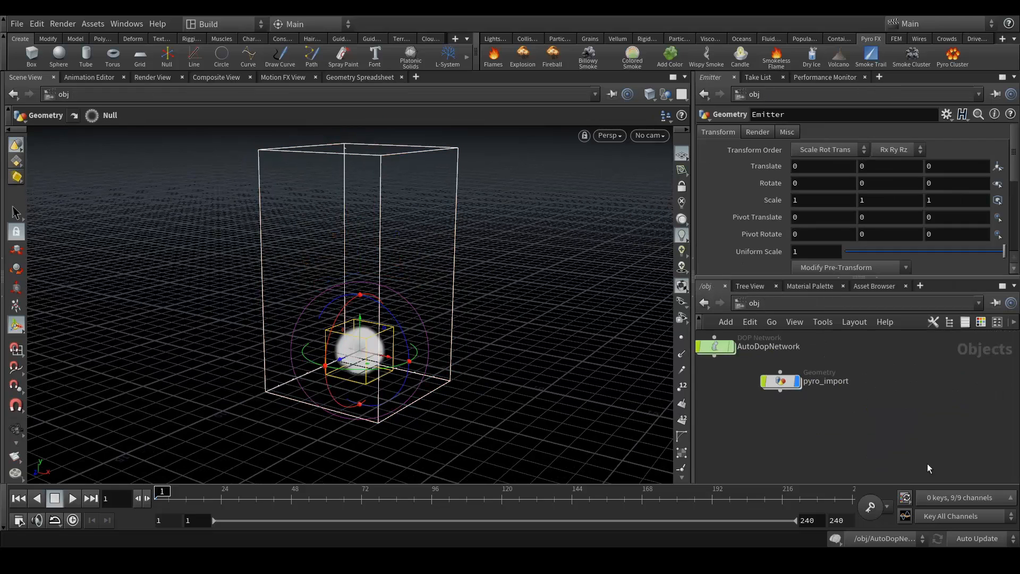
{"action": "left_click", "coordinate": [764, 412]}
{"action": "left_click_drag", "start_coordinate": [817, 523], "coordinate": [794, 530]}
{"action": "key", "text": "Return"}
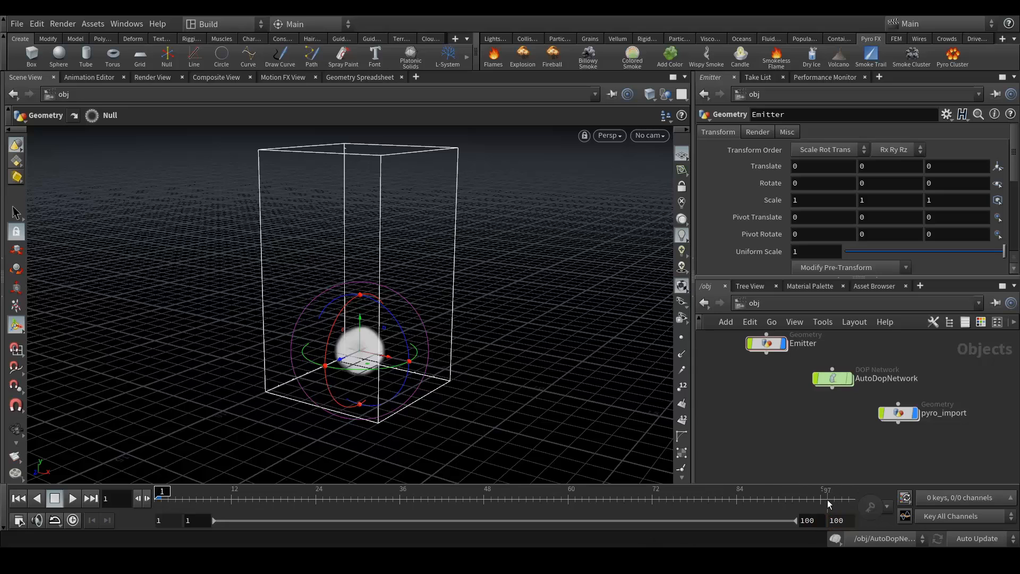
Step: Simulate the smoke up to frame 100 and scrub through the timeline to review it, stopping at frame 77
{"action": "left_click", "coordinate": [846, 500]}
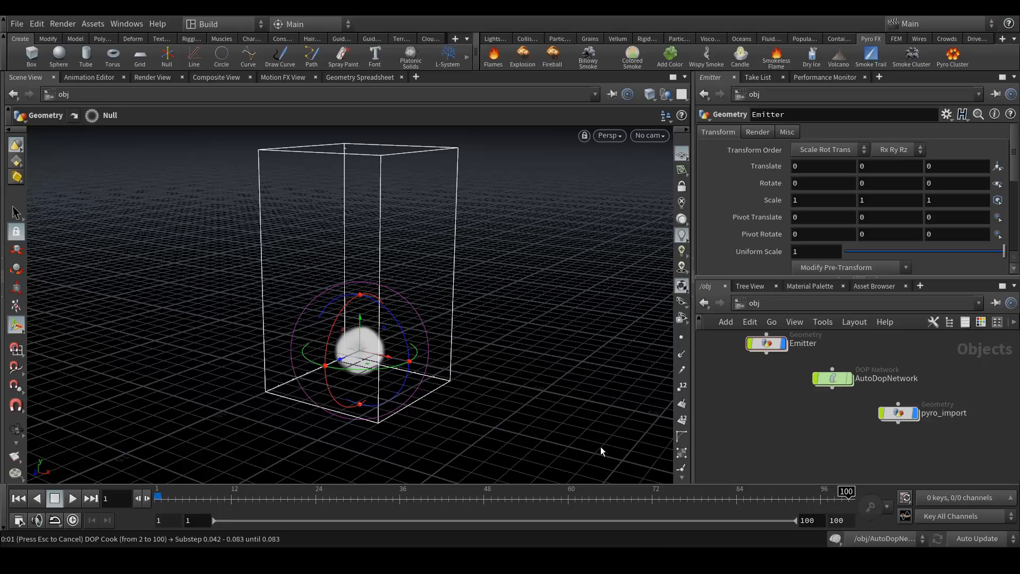
{"action": "mouse_move", "coordinate": [827, 502]}
{"action": "left_mouse_down"}
{"action": "mouse_move", "coordinate": [194, 497]}
{"action": "mouse_move", "coordinate": [708, 497]}
{"action": "left_mouse_up"}
{"action": "left_click_drag", "start_coordinate": [770, 489], "coordinate": [189, 497]}
{"action": "left_click_drag", "start_coordinate": [324, 490], "coordinate": [687, 497]}
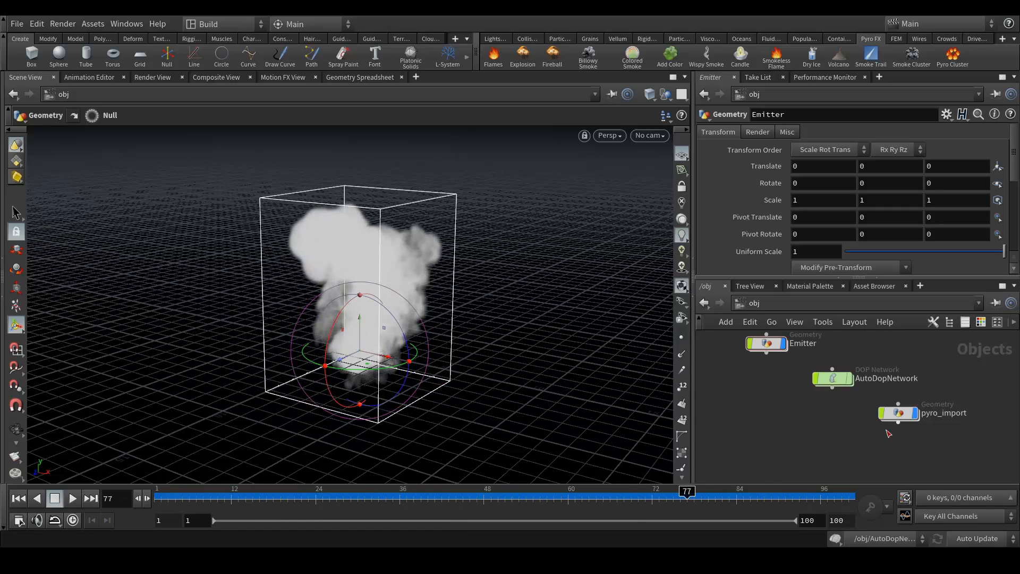
Step: Inside pyro_import, attach a Null node to import_pyrofields and name it Pyro
{"action": "double_click", "coordinate": [911, 419]}
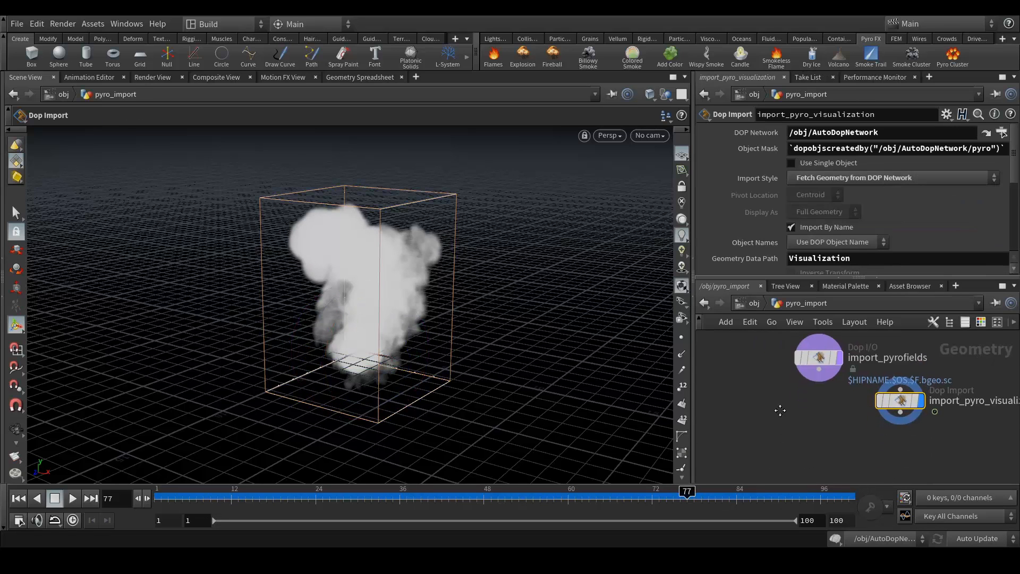
{"action": "left_click", "coordinate": [819, 370]}
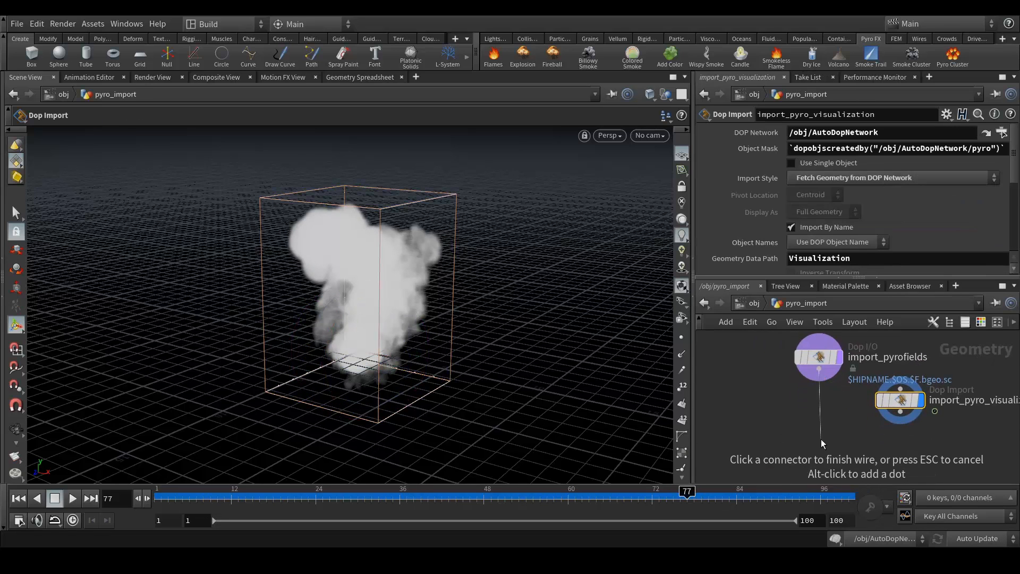
{"action": "key", "text": "Tab"}
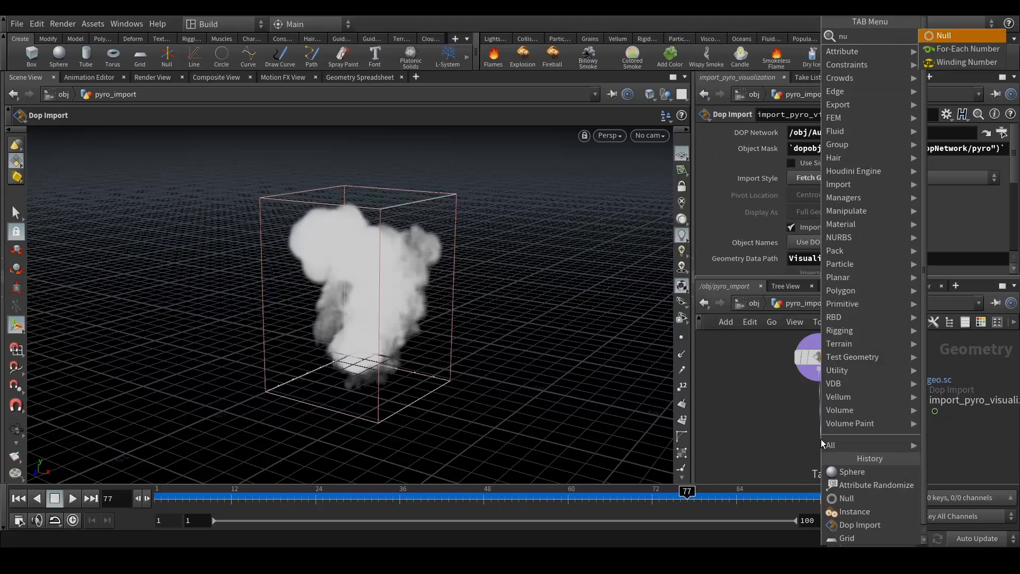
{"action": "type", "text": "null"}
{"action": "key", "text": "Return"}
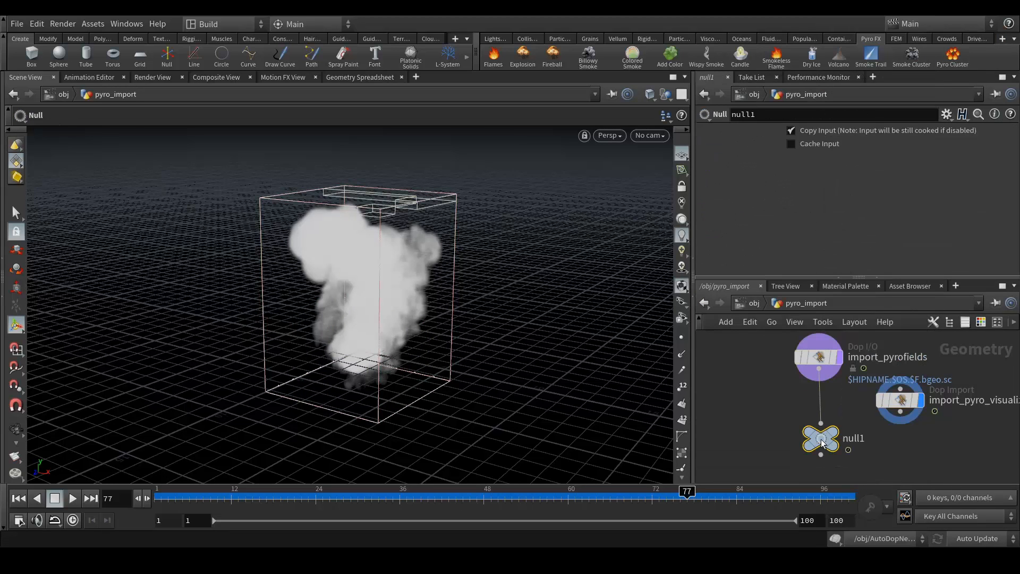
{"action": "double_click", "coordinate": [856, 438]}
{"action": "type", "text": "Pyro"}
{"action": "key", "text": "Return"}
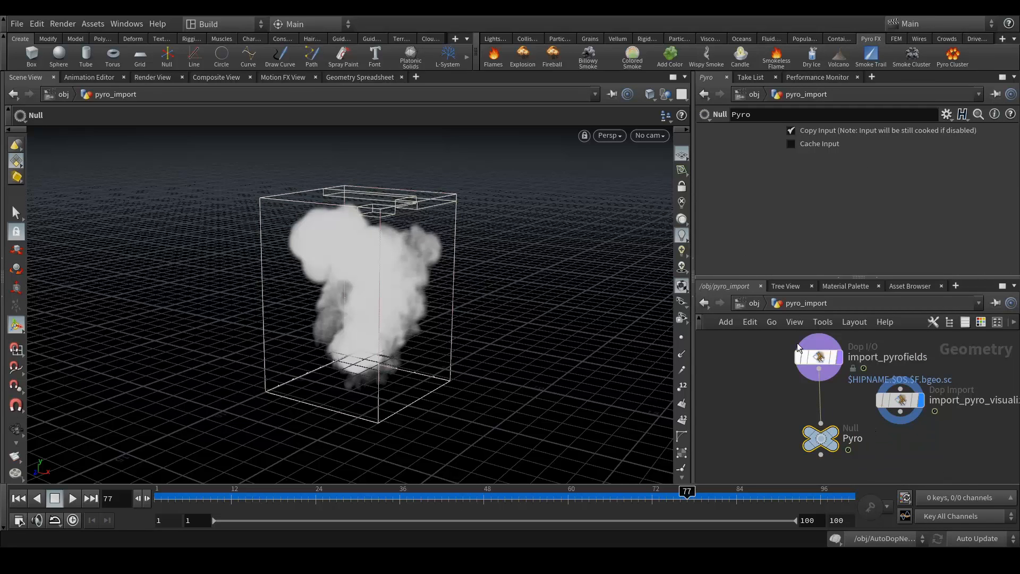
Step: Add a Geometry node below pyro_import at the object level and name it Pop_Sim
{"action": "left_click", "coordinate": [753, 303]}
{"action": "middle_click_drag", "start_coordinate": [782, 453], "coordinate": [837, 401]}
{"action": "left_click", "coordinate": [878, 425]}
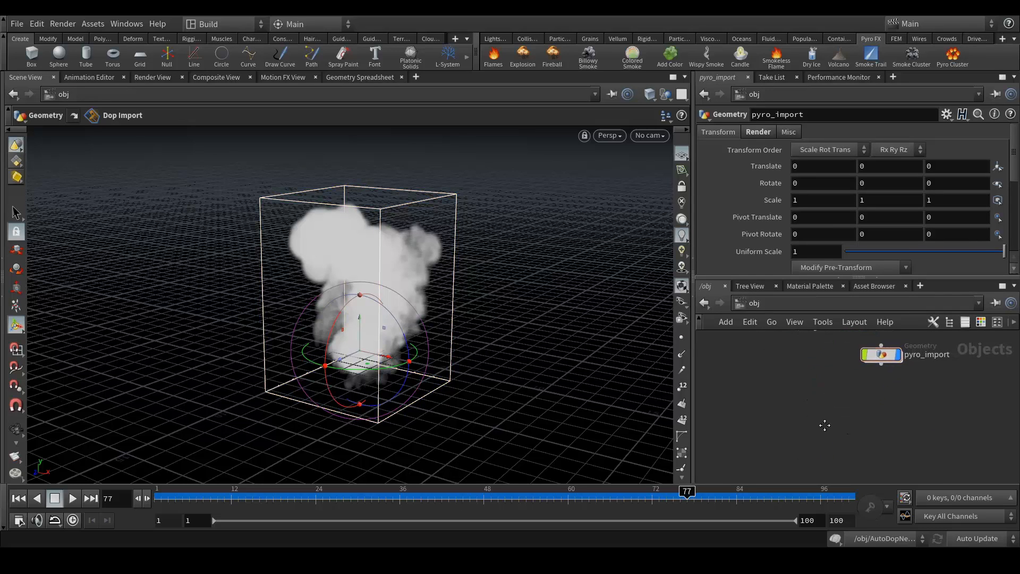
{"action": "key", "text": "Tab"}
{"action": "type", "text": "geo"}
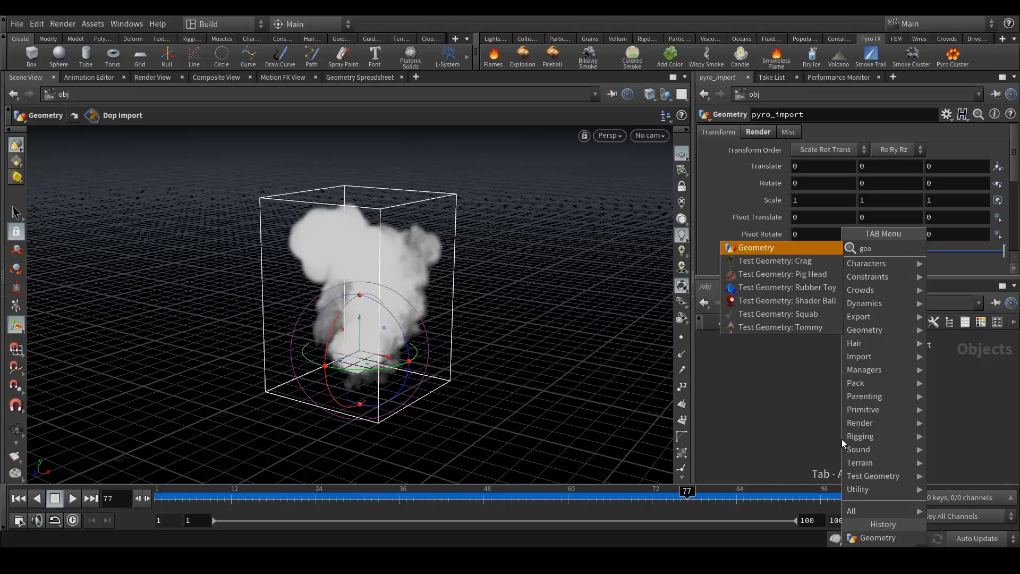
{"action": "key", "text": "Return"}
{"action": "left_click", "coordinate": [841, 439]}
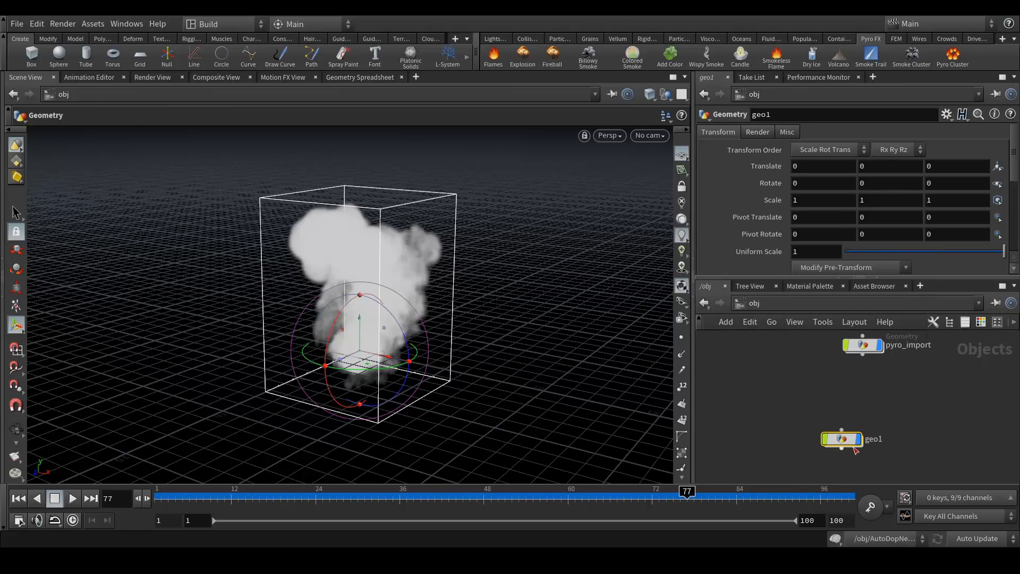
{"action": "double_click", "coordinate": [874, 439]}
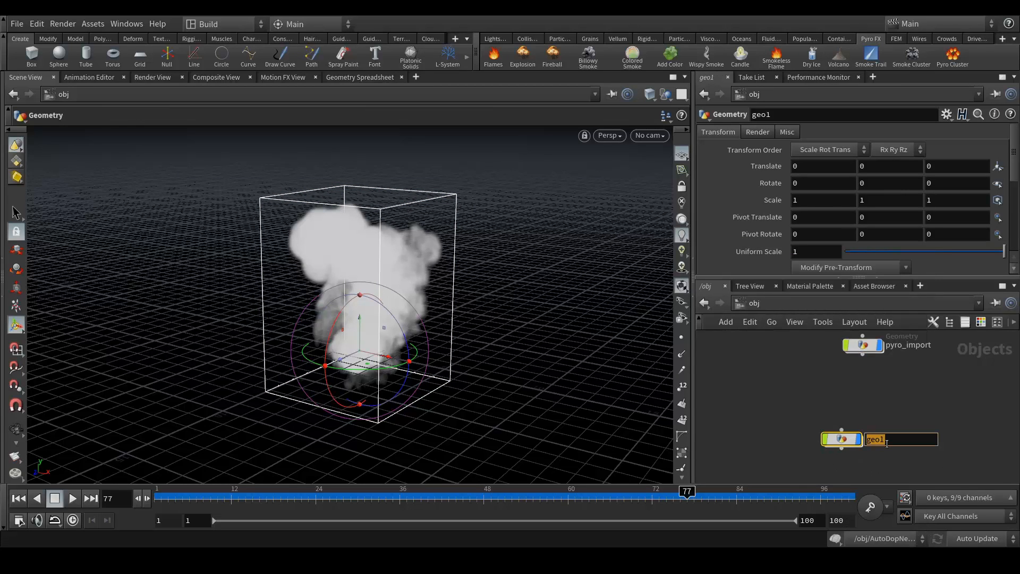
{"action": "type", "text": "op"}
{"action": "type", "text": "_Sim"}
{"action": "key", "text": "Return"}
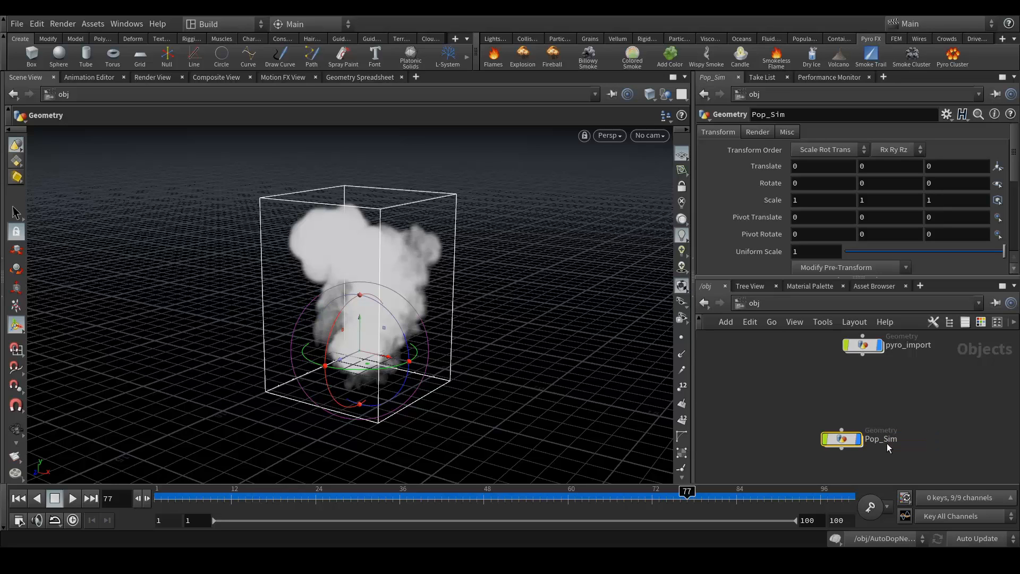
Step: Inside Pop_Sim, add a DOP Network node and name it Pop_Particles
{"action": "double_click", "coordinate": [844, 440]}
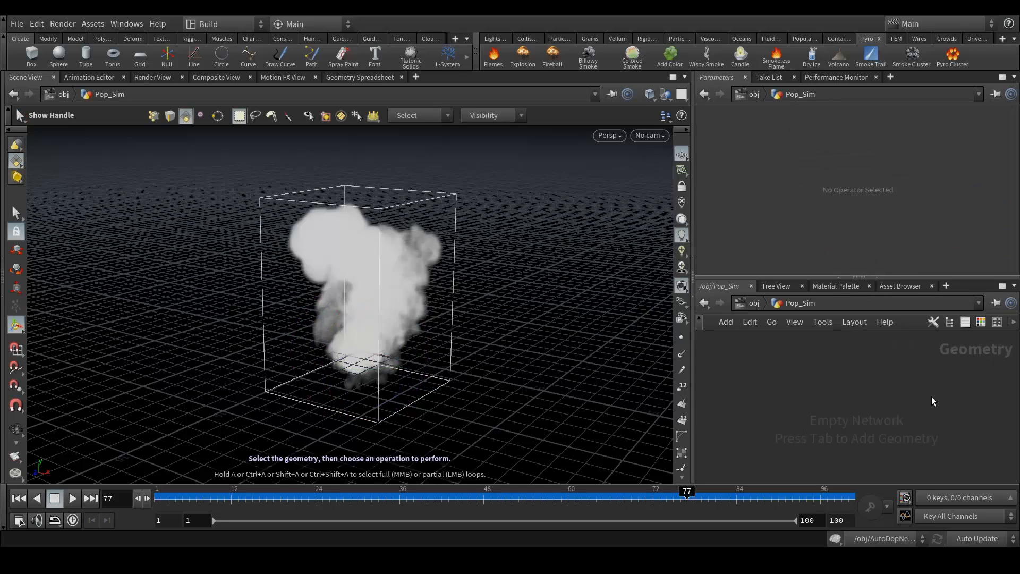
{"action": "key", "text": "Tab"}
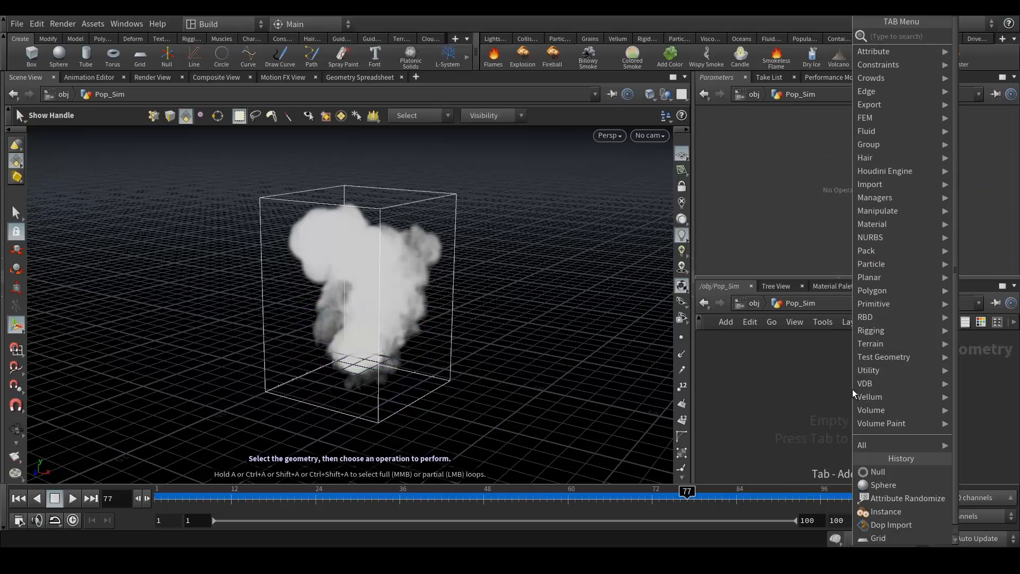
{"action": "type", "text": "dop"}
{"action": "key", "text": "Down"}
{"action": "key", "text": "Down"}
{"action": "key", "text": "Down"}
{"action": "key", "text": "Down"}
{"action": "key", "text": "Return"}
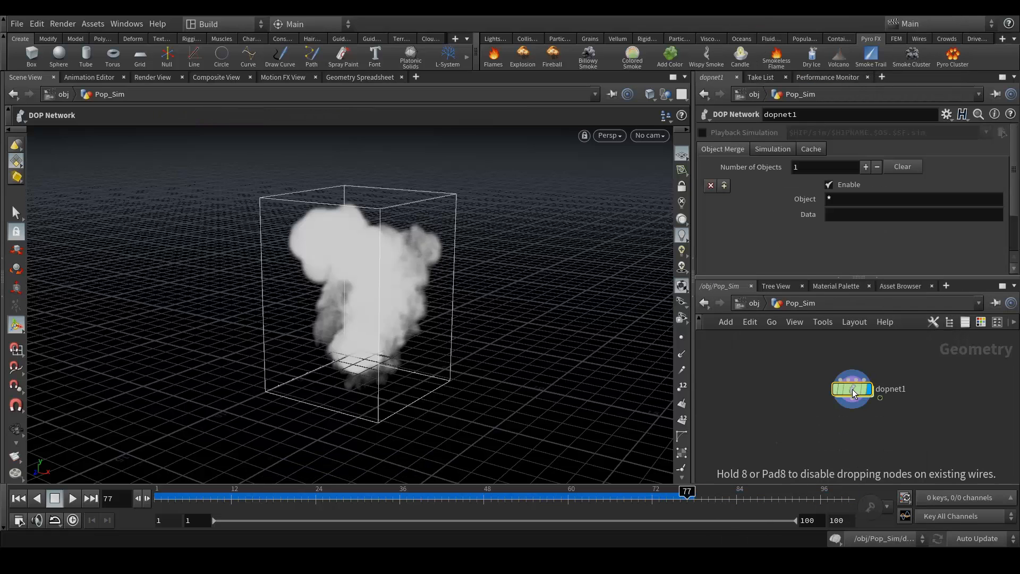
{"action": "double_click", "coordinate": [894, 389]}
{"action": "type", "text": "Pop_Parti"}
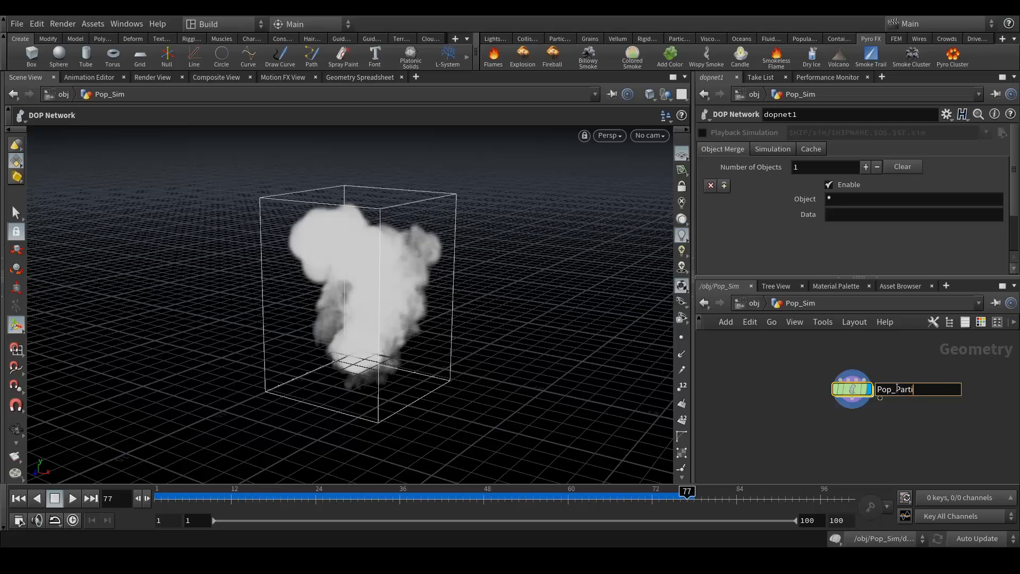
{"action": "type", "text": "cles"}
{"action": "key", "text": "Return"}
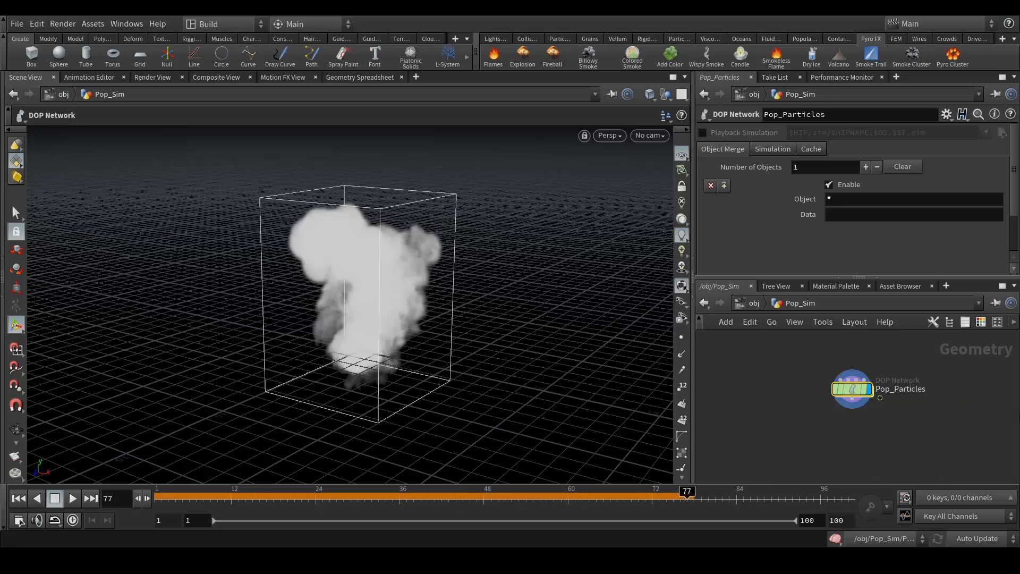
Step: Attach a Null node to the output of Pop_Particles and name it OUT
{"action": "left_click", "coordinate": [852, 398]}
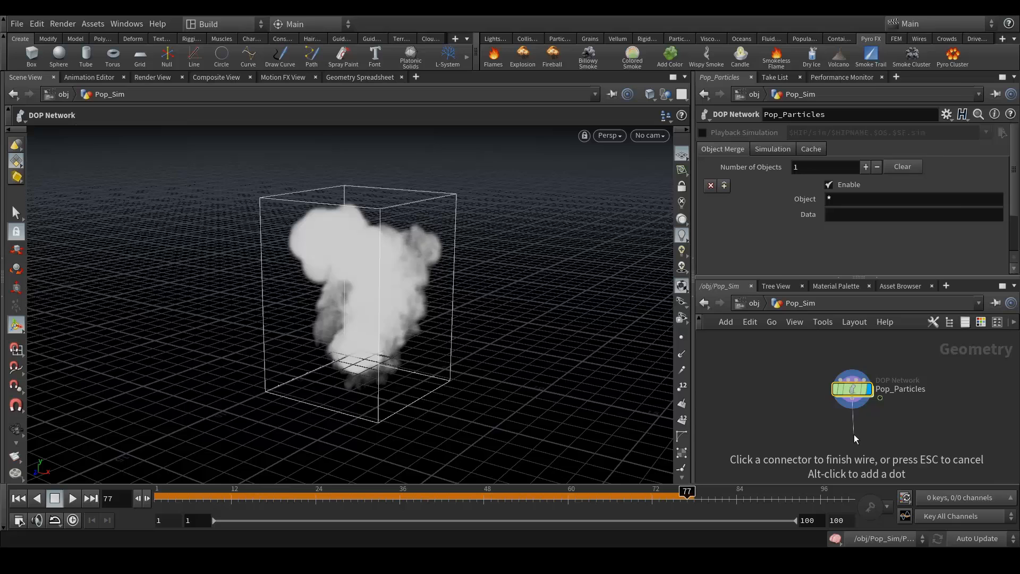
{"action": "key", "text": "Tab"}
{"action": "type", "text": "n"}
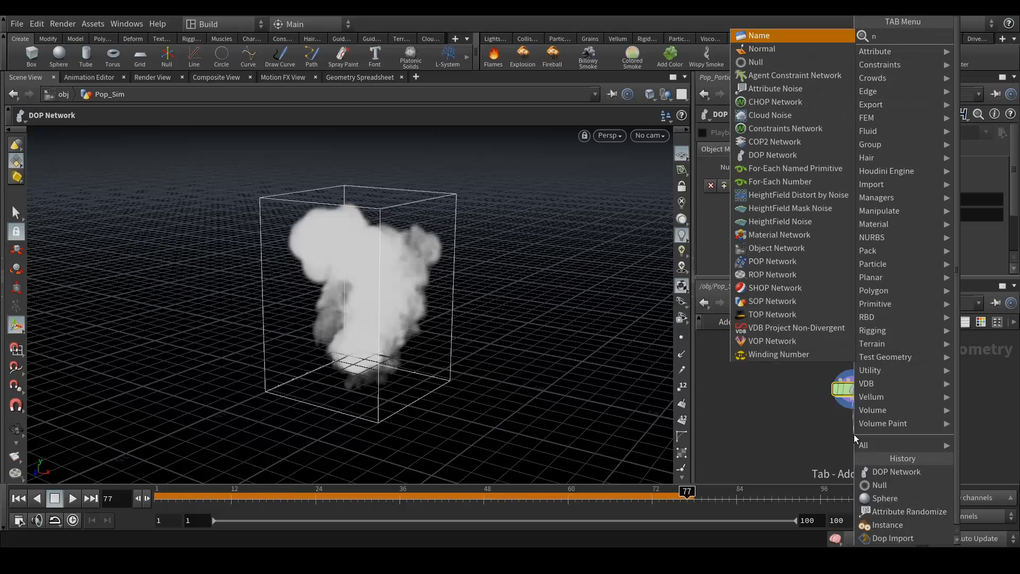
{"action": "type", "text": "ull"}
{"action": "key", "text": "Return"}
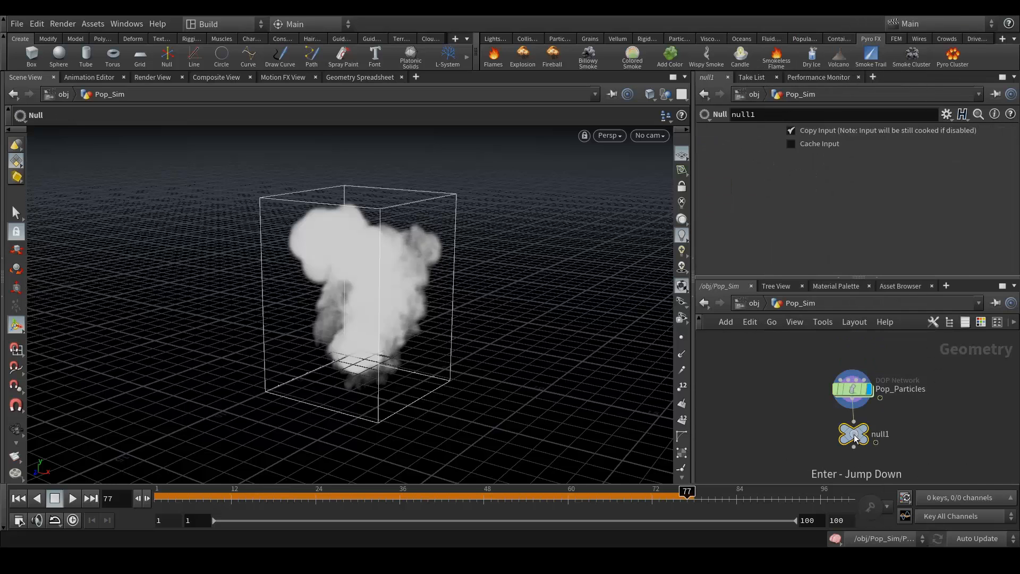
{"action": "double_click", "coordinate": [877, 433]}
{"action": "type", "text": "OUT"}
{"action": "key", "text": "Return"}
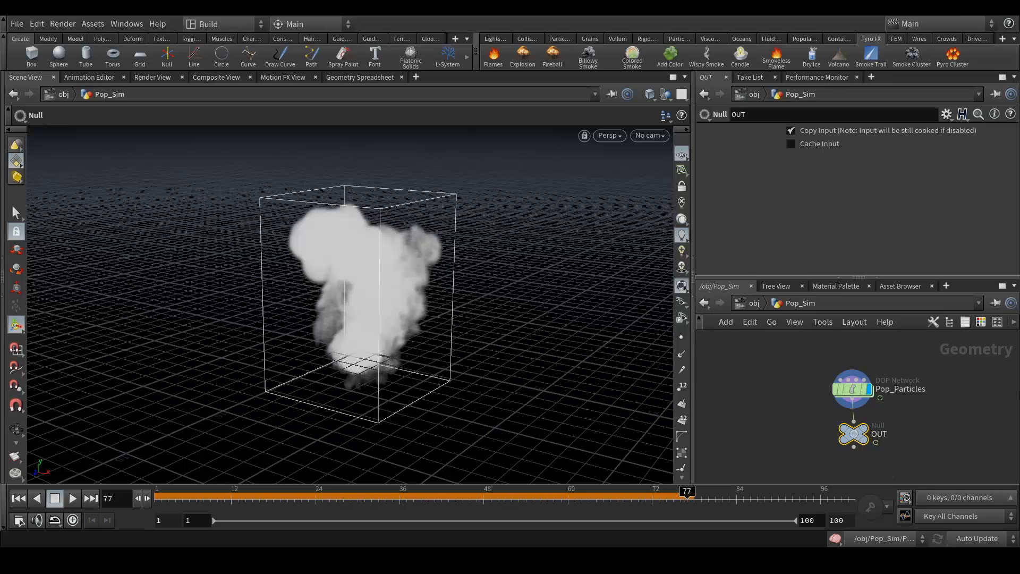
Step: Add a POP Solver node inside the Pop_Particles network
{"action": "middle_click_drag", "start_coordinate": [996, 398], "coordinate": [971, 403]}
{"action": "double_click", "coordinate": [830, 395]}
{"action": "middle_click_drag", "start_coordinate": [882, 353], "coordinate": [888, 419]}
{"action": "scroll", "coordinate": [871, 412], "scroll_direction": "down", "scroll_amount": 5}
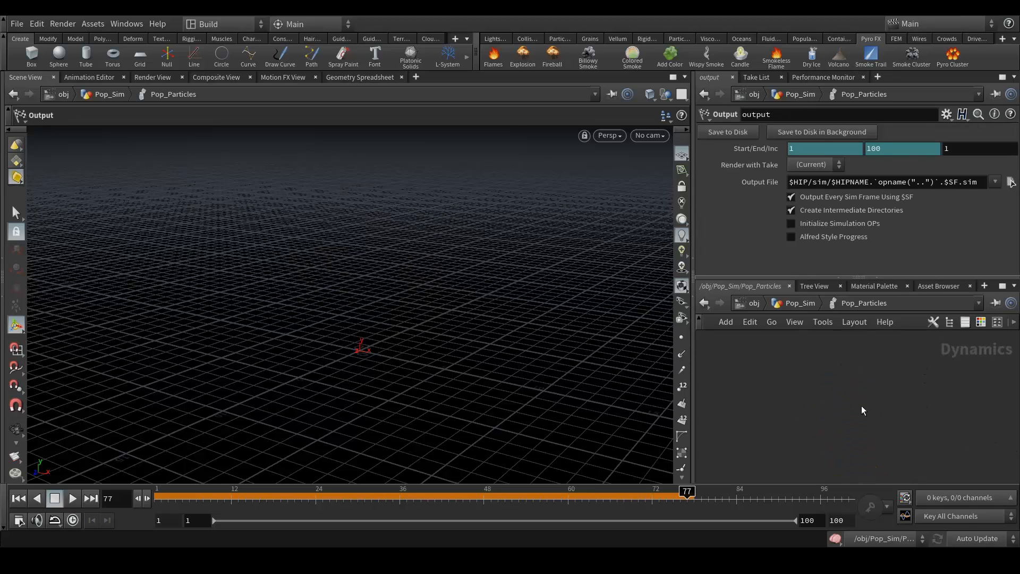
{"action": "key", "text": "Tab"}
{"action": "type", "text": "pop"}
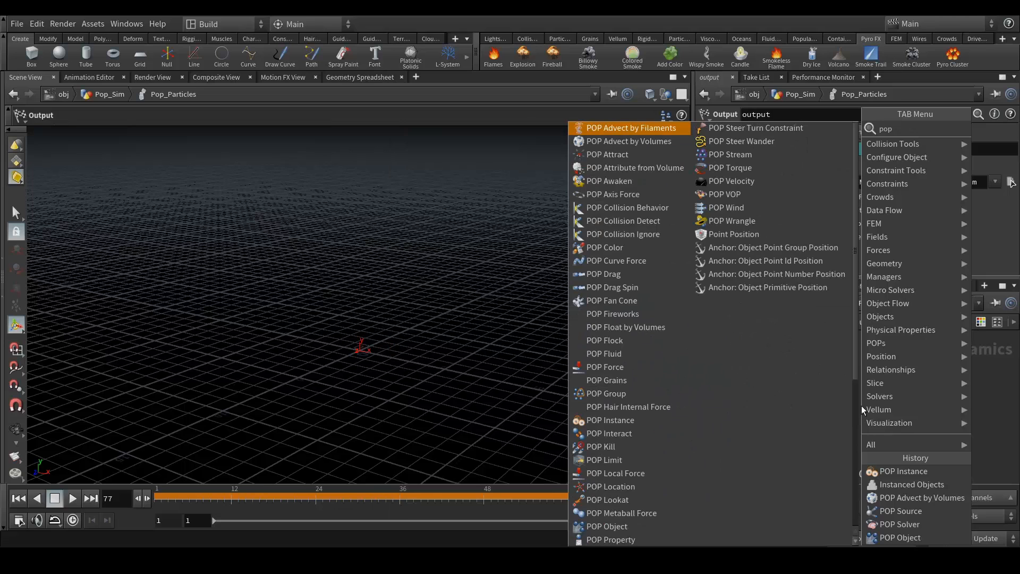
{"action": "type", "text": " solver"}
{"action": "key", "text": "Return"}
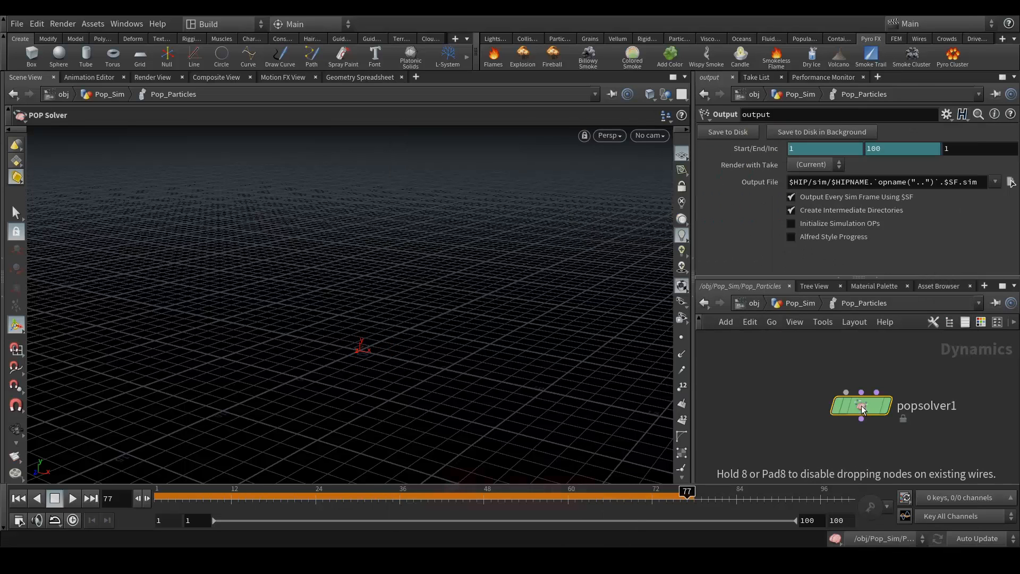
{"action": "left_click", "coordinate": [861, 408]}
Step: Add a POP Object node and a POP Source node next to the POP solver
{"action": "key", "text": "Tab"}
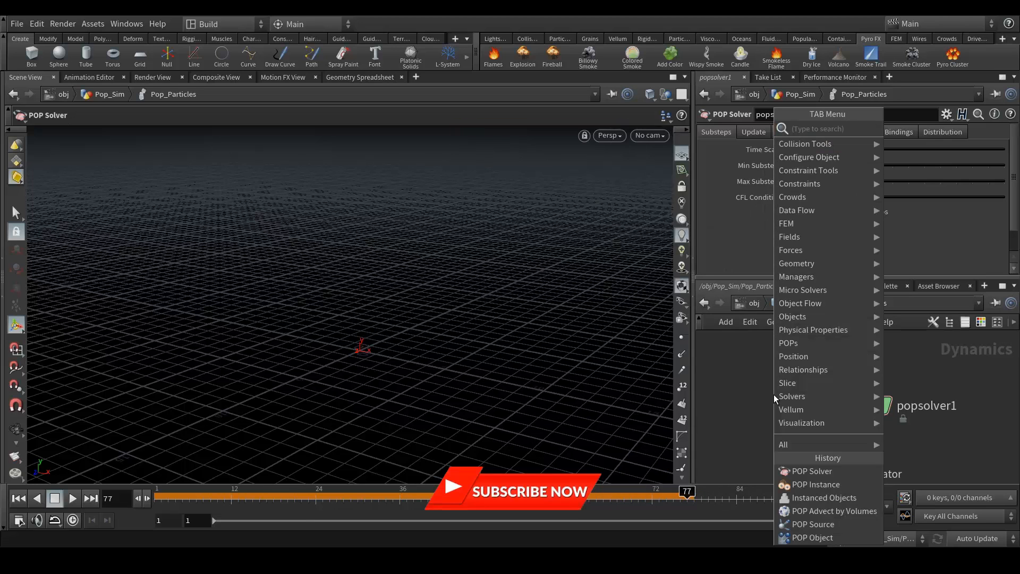
{"action": "type", "text": "popob"}
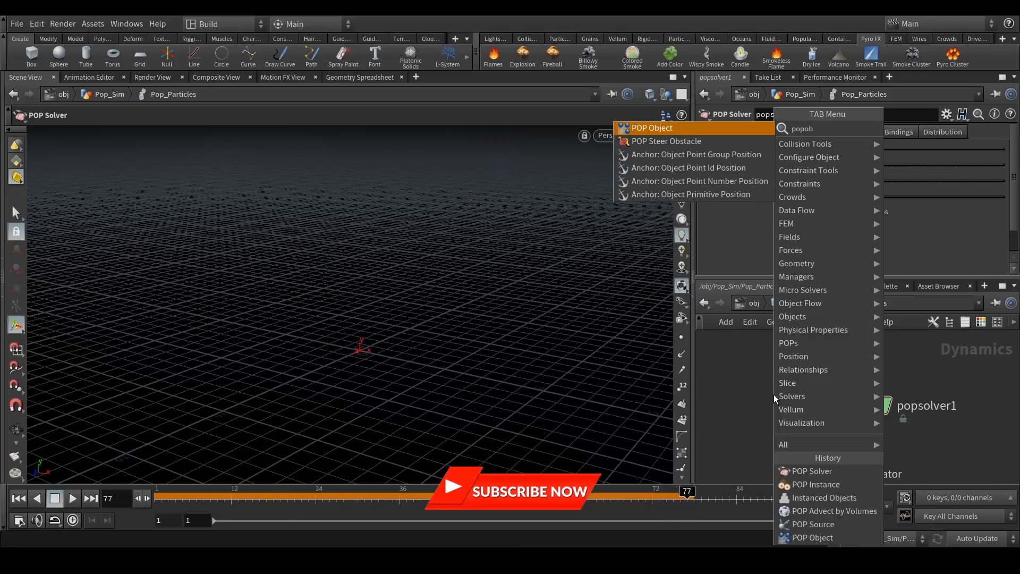
{"action": "key", "text": "Return"}
{"action": "left_click", "coordinate": [774, 394]}
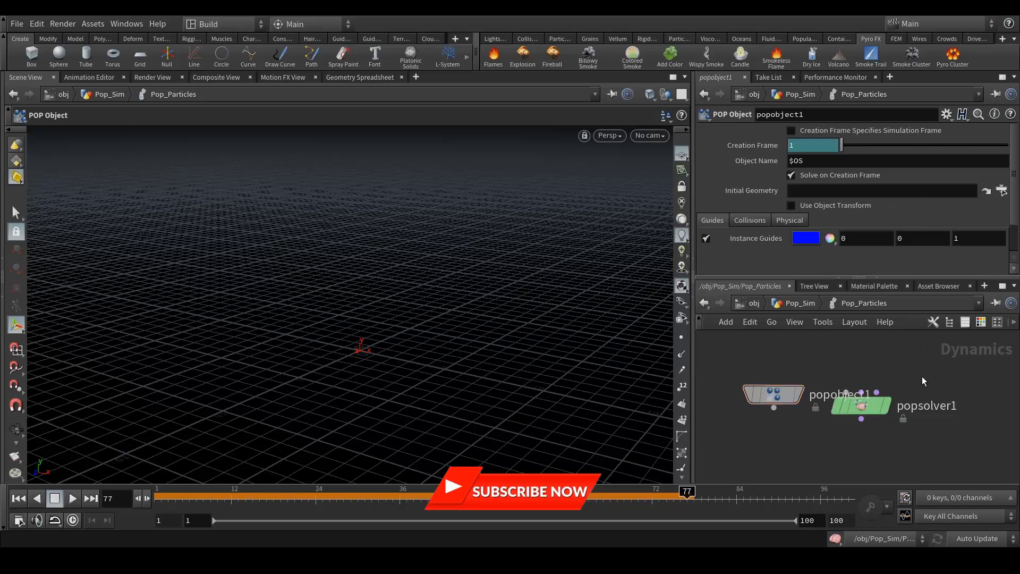
{"action": "key", "text": "Tab"}
{"action": "type", "text": "popso"}
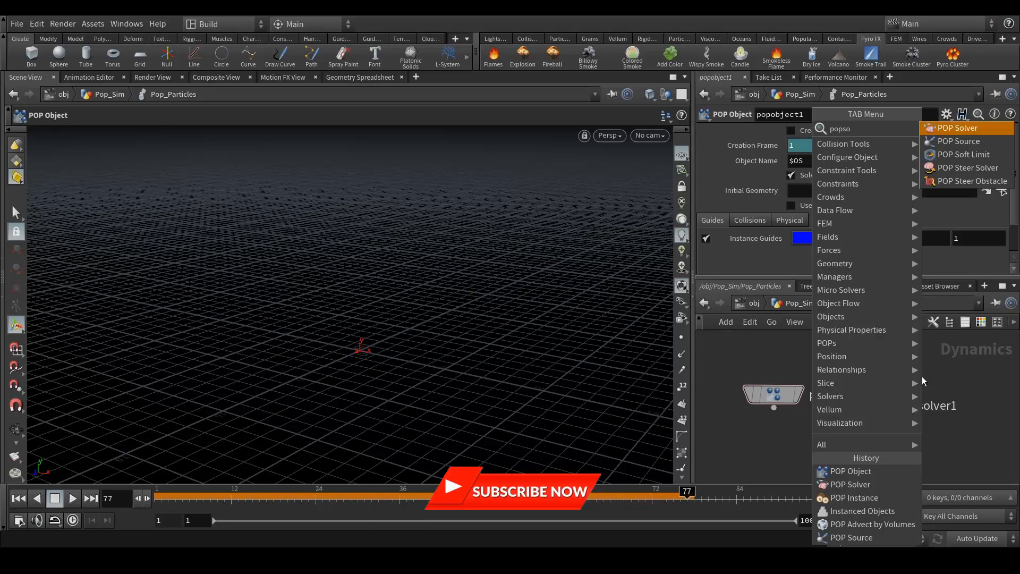
{"action": "key", "text": "Down"}
{"action": "key", "text": "Return"}
{"action": "left_click", "coordinate": [922, 376]}
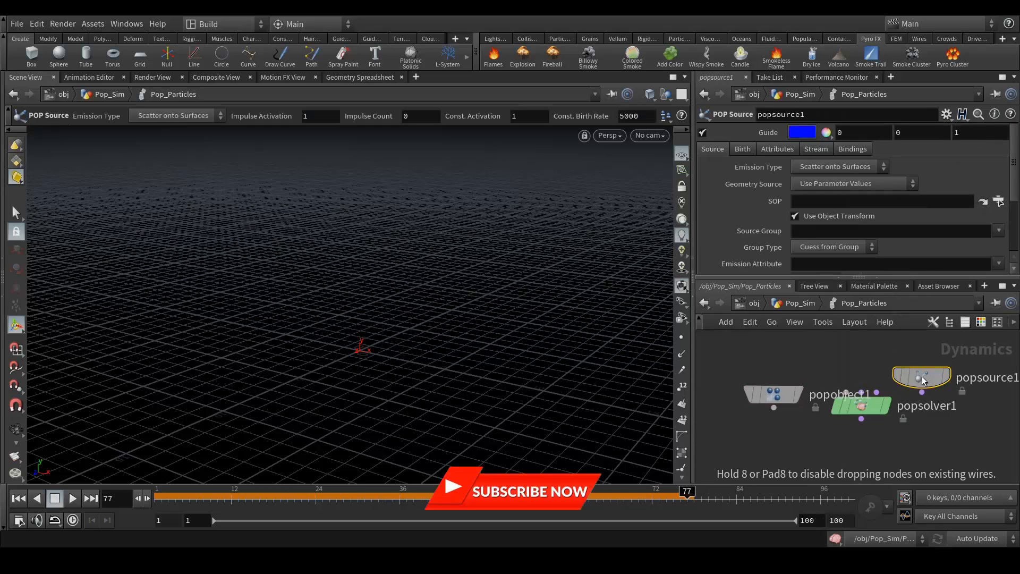
Step: Wire the POP object into the solver's first input, the POP source into its third input, and the solver into the output node
{"action": "left_click_drag", "start_coordinate": [868, 403], "coordinate": [877, 434]}
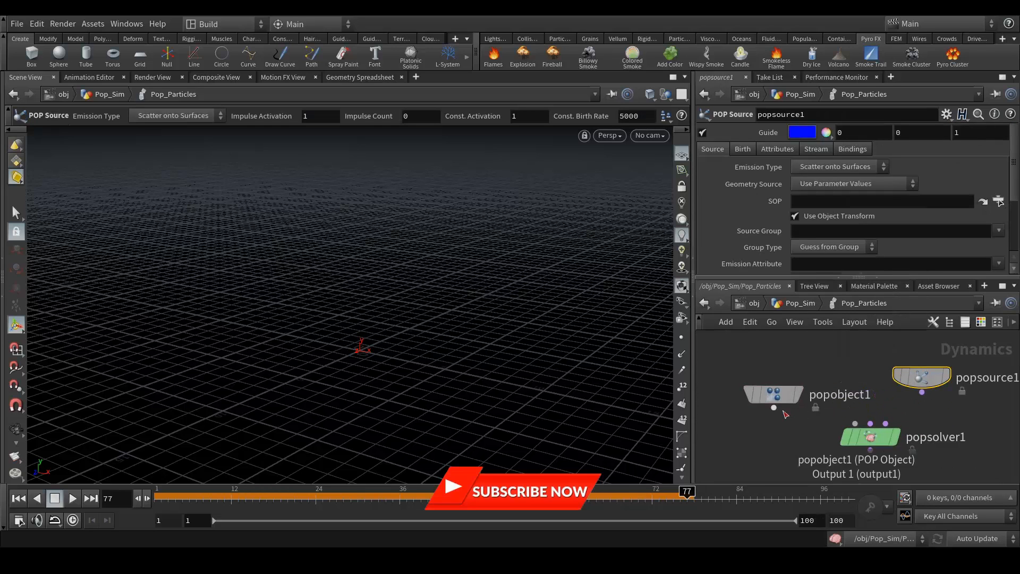
{"action": "left_click_drag", "start_coordinate": [773, 408], "coordinate": [855, 424]}
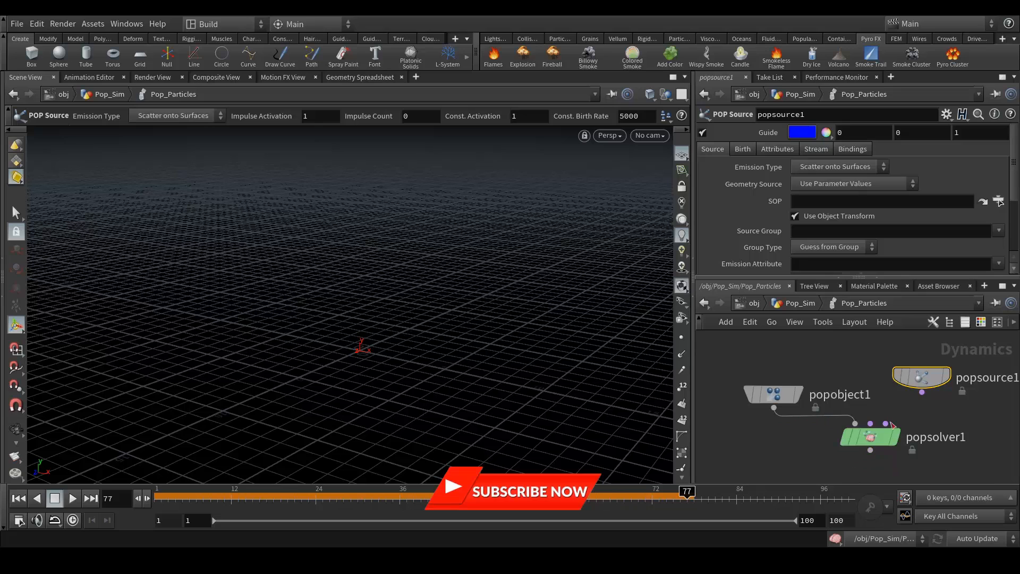
{"action": "left_click_drag", "start_coordinate": [921, 392], "coordinate": [884, 423]}
{"action": "middle_click_drag", "start_coordinate": [890, 485], "coordinate": [846, 412]}
{"action": "left_click_drag", "start_coordinate": [826, 378], "coordinate": [815, 426]}
{"action": "middle_click_drag", "start_coordinate": [855, 406], "coordinate": [878, 481]}
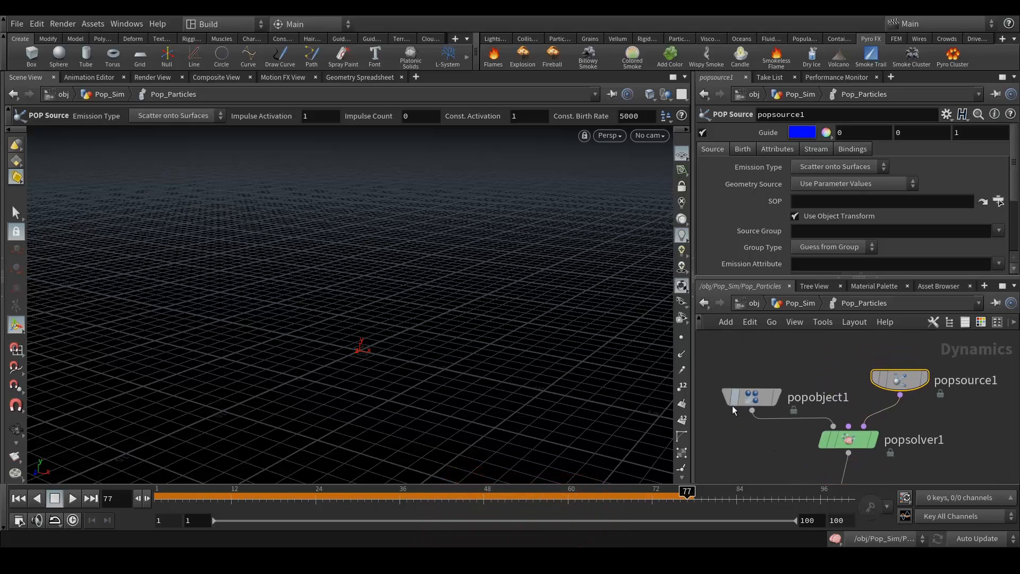
Step: Spread the POP object and POP source nodes apart above the solver to tidy the network
{"action": "left_click_drag", "start_coordinate": [747, 387], "coordinate": [736, 347]}
{"action": "middle_click_drag", "start_coordinate": [922, 447], "coordinate": [888, 478]}
{"action": "left_click_drag", "start_coordinate": [837, 413], "coordinate": [888, 342]}
{"action": "middle_click_drag", "start_coordinate": [721, 400], "coordinate": [797, 408]}
{"action": "left_click_drag", "start_coordinate": [753, 396], "coordinate": [755, 360]}
{"action": "middle_click_drag", "start_coordinate": [1012, 440], "coordinate": [933, 428]}
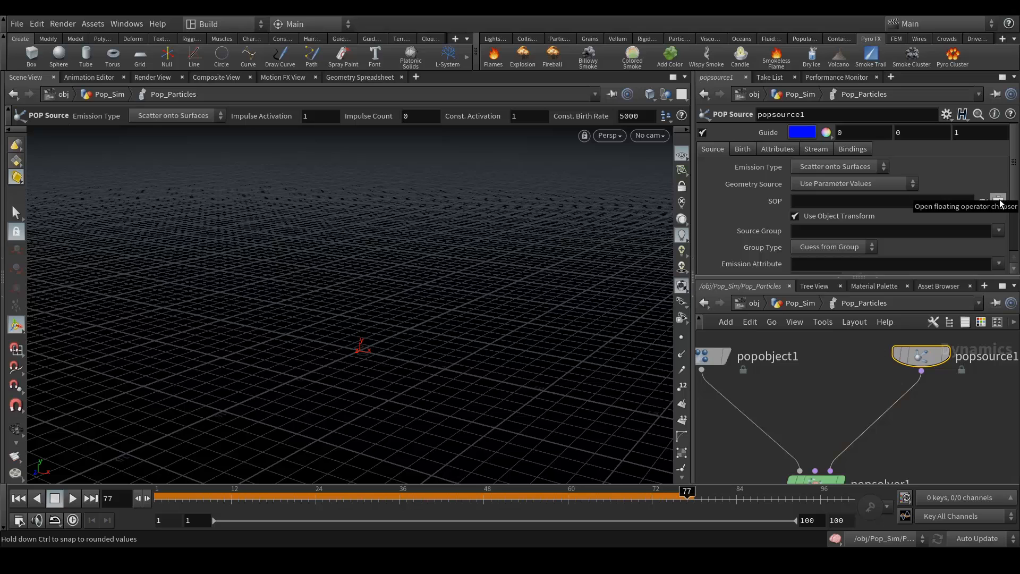
Step: Set the POP source's SOP to the sphere1 node inside Emitter
{"action": "left_click", "coordinate": [998, 202]}
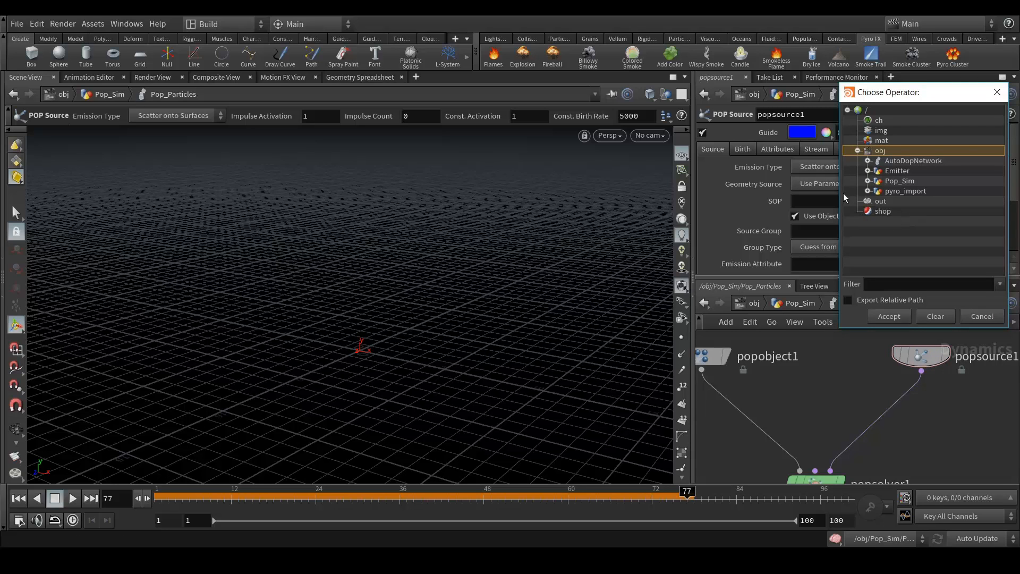
{"action": "left_click", "coordinate": [867, 170]}
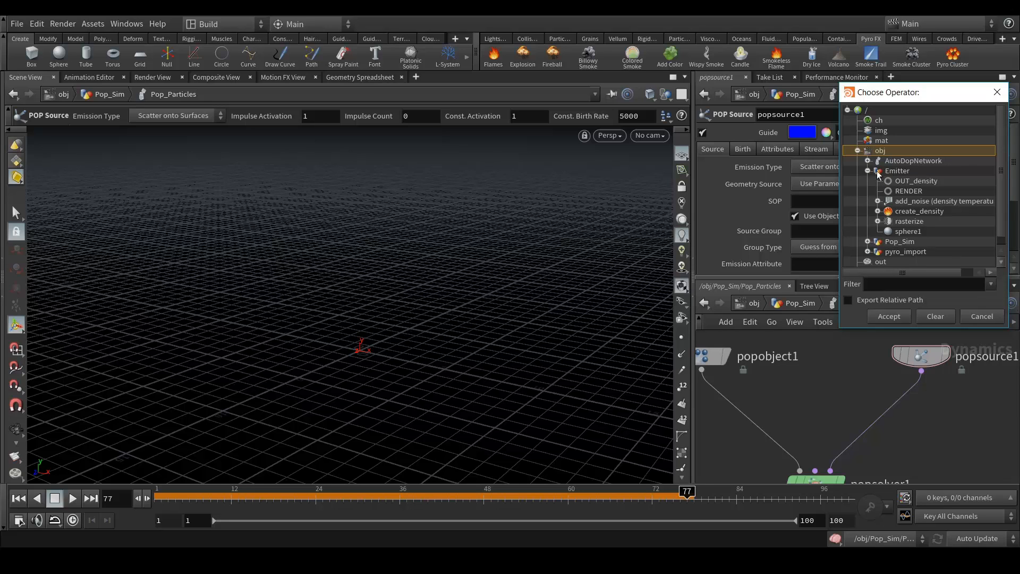
{"action": "left_click", "coordinate": [906, 233]}
{"action": "left_click", "coordinate": [889, 316]}
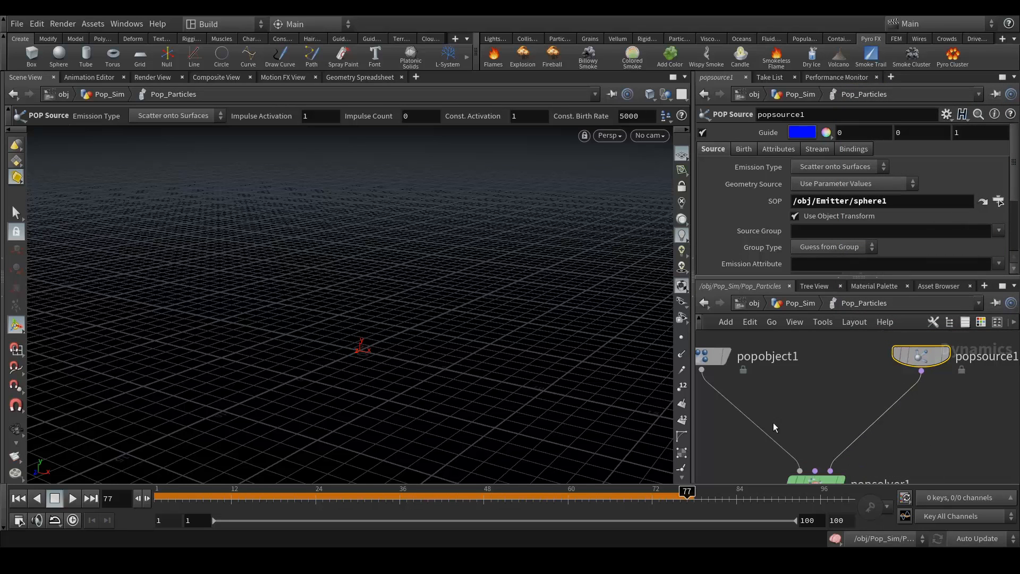
Step: Scrub through the simulation and compare the emitted particles with the smoke at the Pop_Sim level
{"action": "left_click_drag", "start_coordinate": [583, 492], "coordinate": [342, 493]}
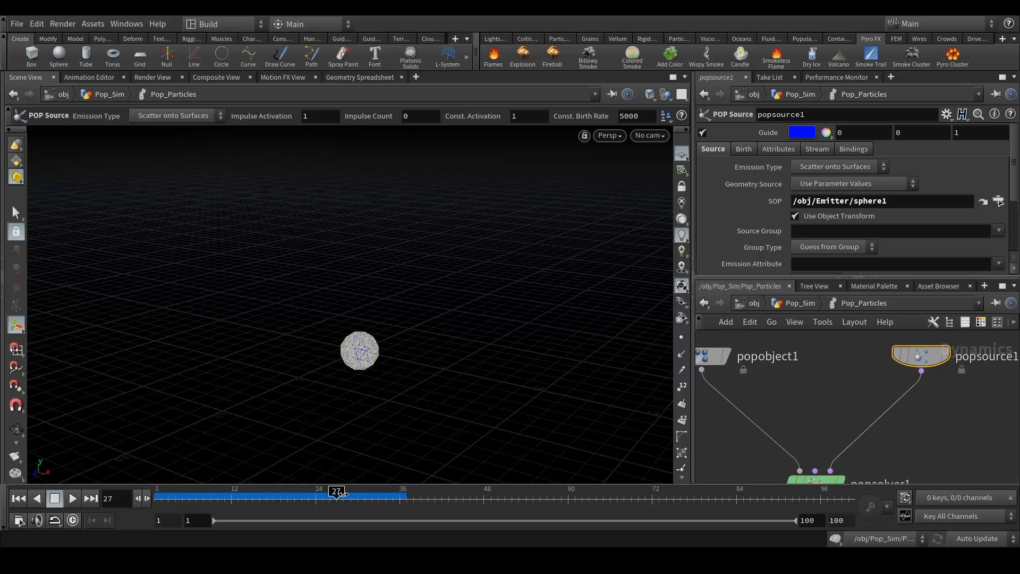
{"action": "left_click", "coordinate": [794, 303]}
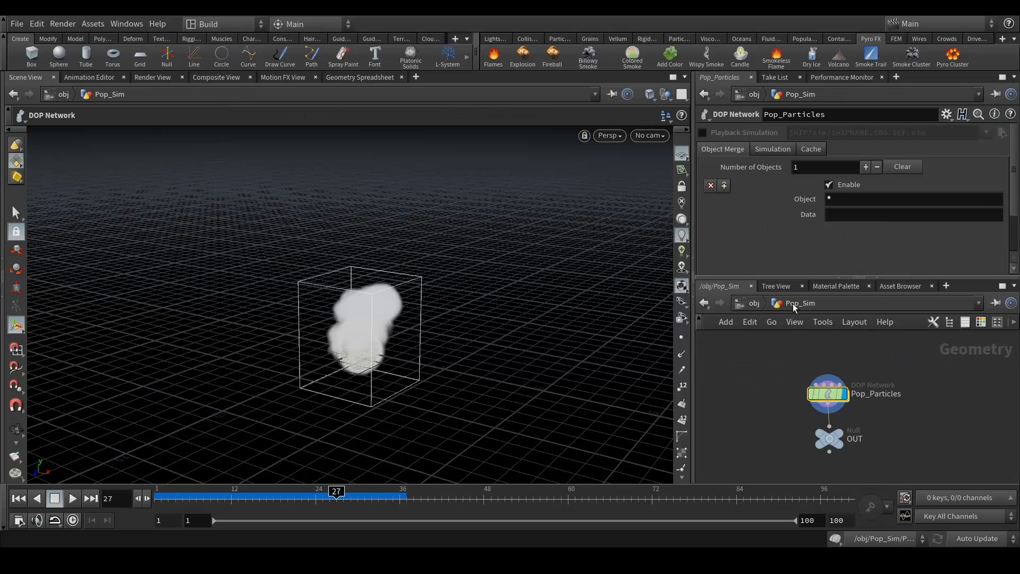
{"action": "mouse_move", "coordinate": [328, 500]}
{"action": "left_mouse_down"}
{"action": "mouse_move", "coordinate": [386, 498]}
{"action": "mouse_move", "coordinate": [177, 495]}
{"action": "mouse_move", "coordinate": [345, 497]}
{"action": "mouse_move", "coordinate": [315, 497]}
{"action": "left_mouse_up"}
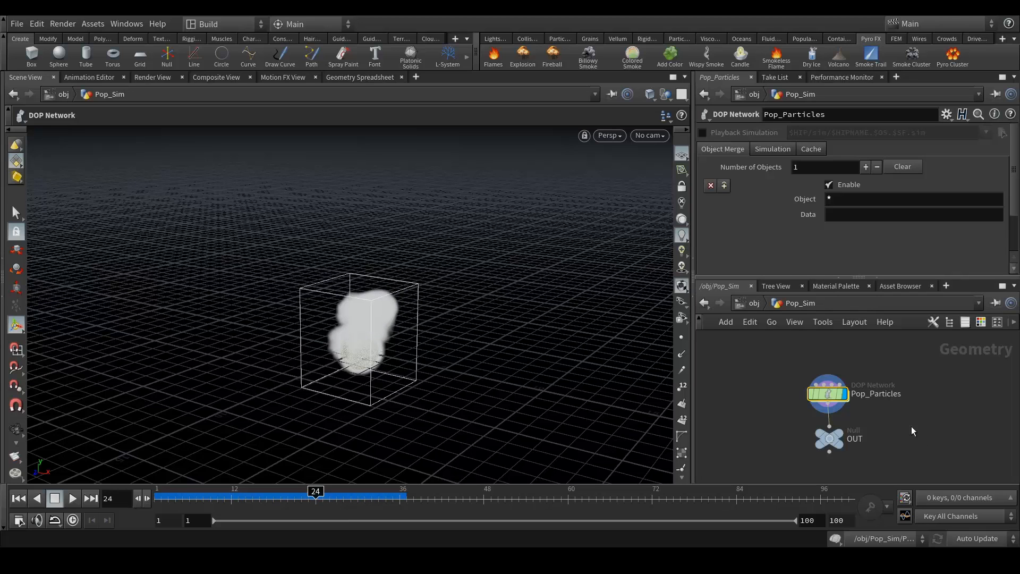
Step: Inside Pop_Particles, insert a POP Advect by Volumes node on the wire between the POP source and the solver
{"action": "double_click", "coordinate": [829, 396]}
{"action": "middle_click_drag", "start_coordinate": [916, 445], "coordinate": [894, 408]}
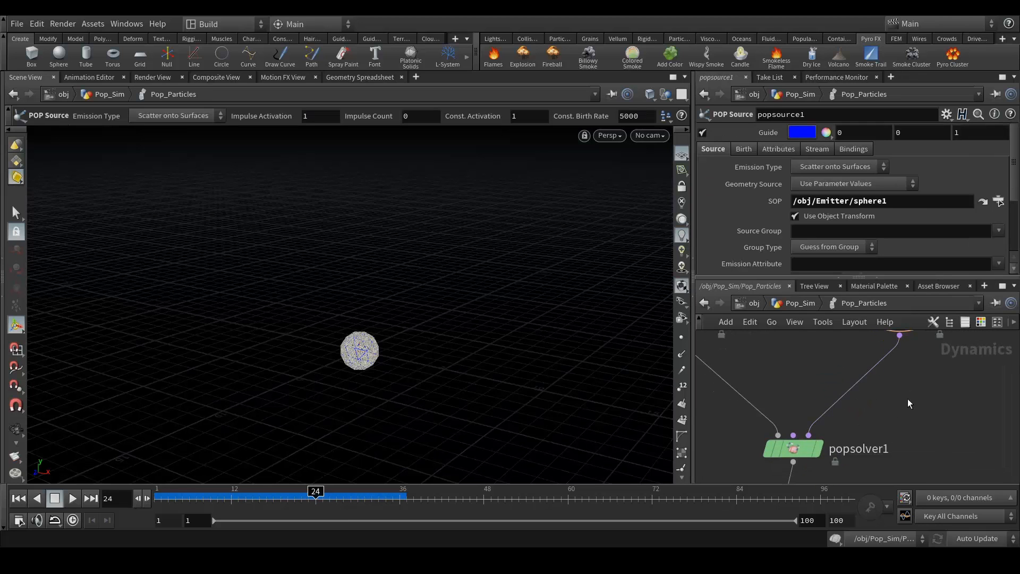
{"action": "key", "text": "Tab"}
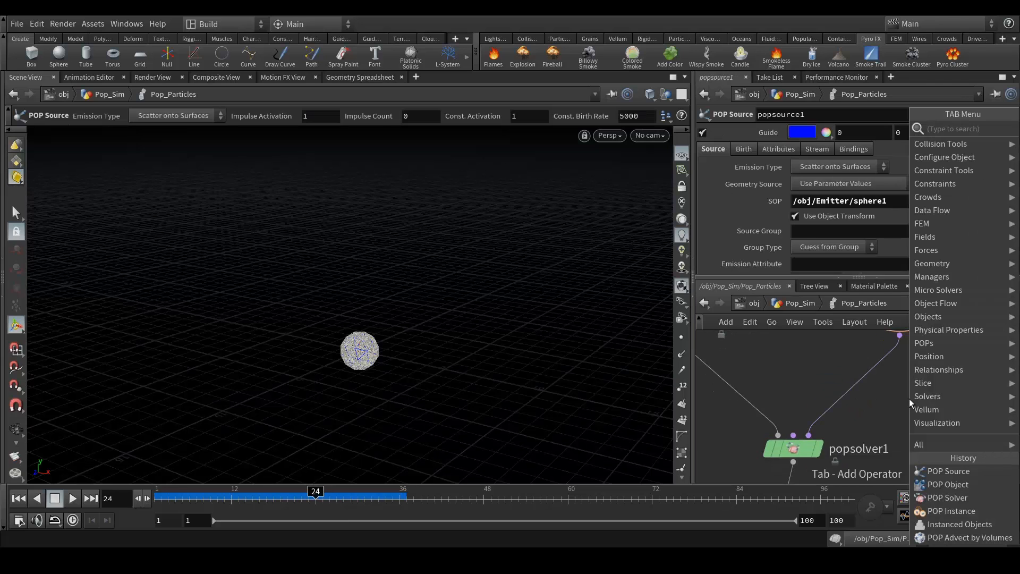
{"action": "type", "text": "advec"}
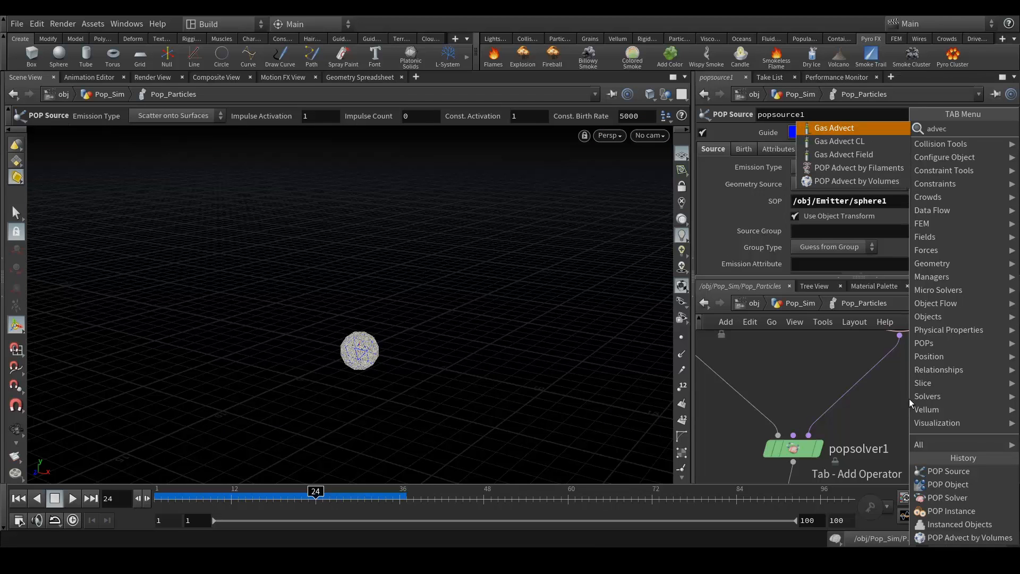
{"action": "key", "text": "Down"}
{"action": "key", "text": "Down"}
{"action": "key", "text": "Down"}
{"action": "key", "text": "Down"}
{"action": "key", "text": "Return"}
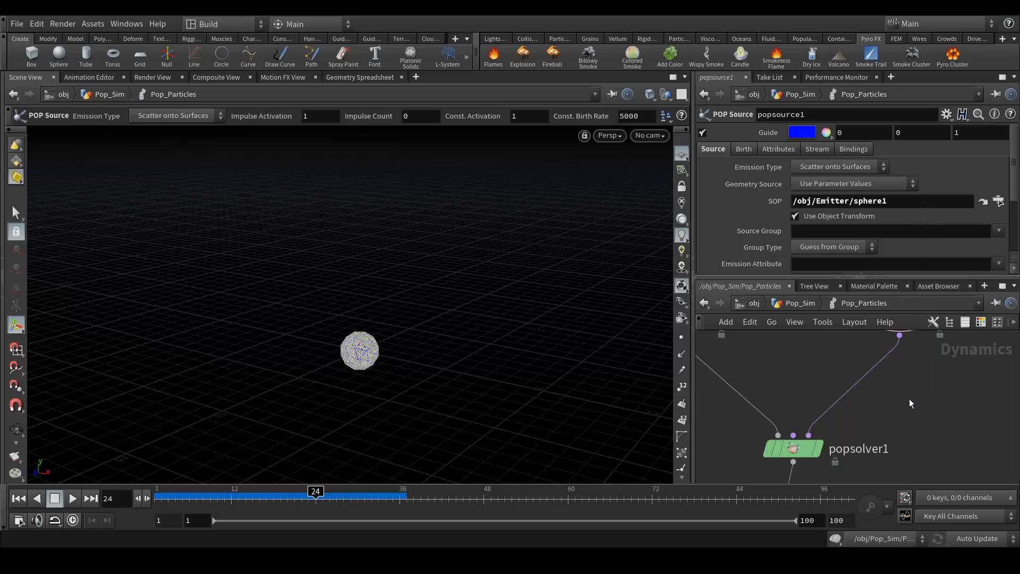
{"action": "left_click", "coordinate": [881, 375]}
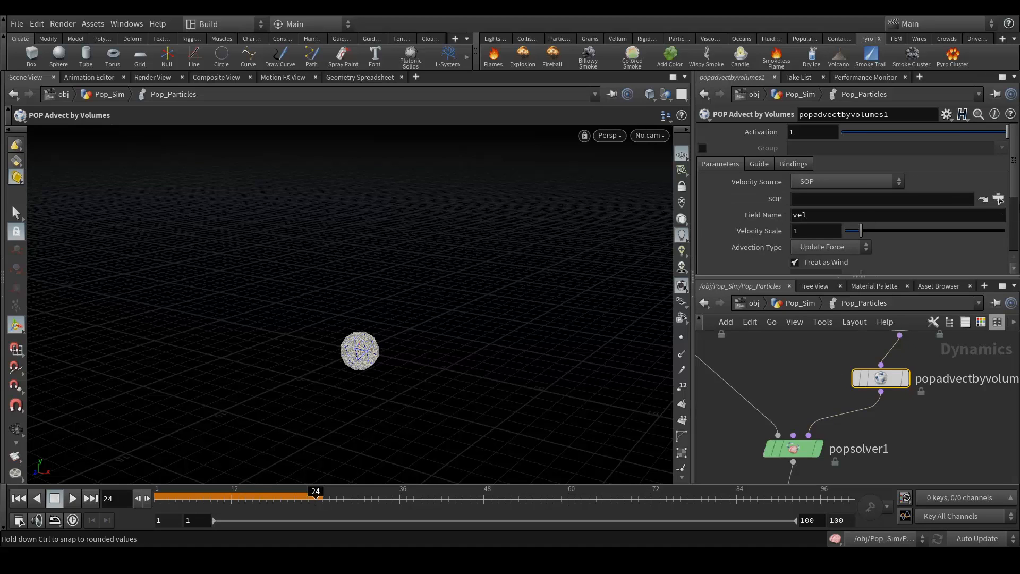
Step: Set the advect node's velocity SOP to the Pyro null at /obj/pyro_import/Pyro
{"action": "left_click", "coordinate": [998, 200]}
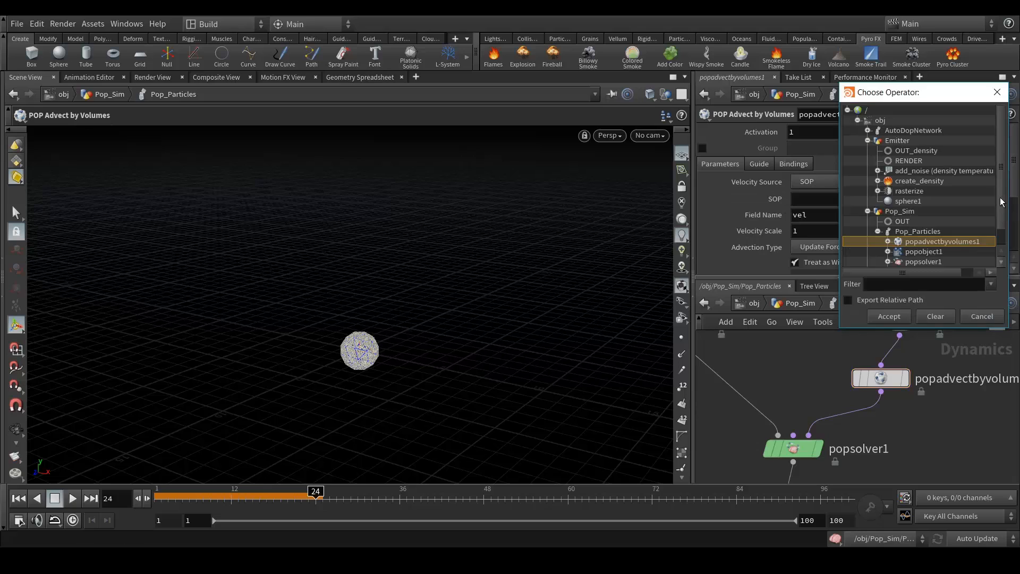
{"action": "left_click", "coordinate": [867, 211]}
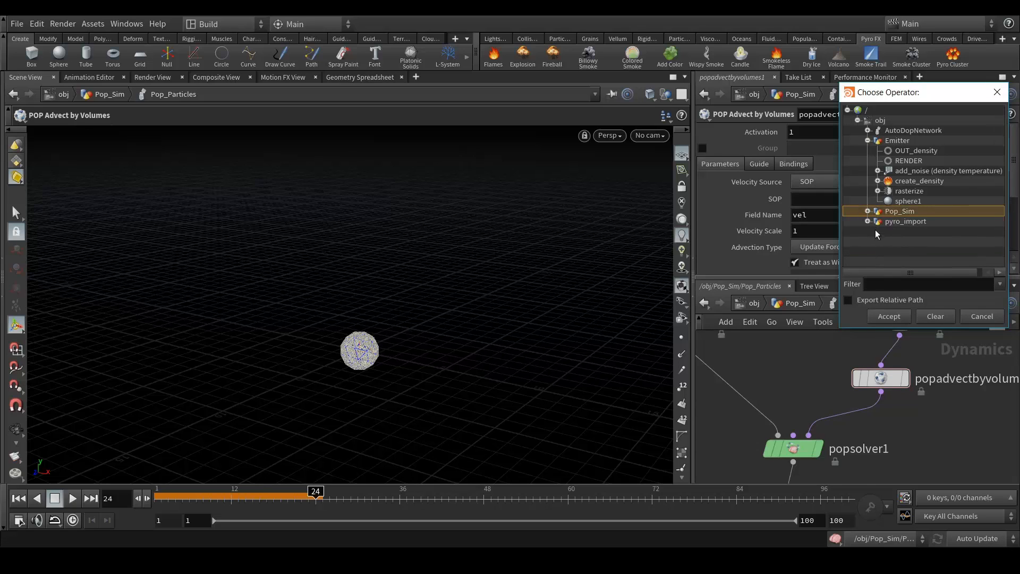
{"action": "left_click", "coordinate": [868, 222]}
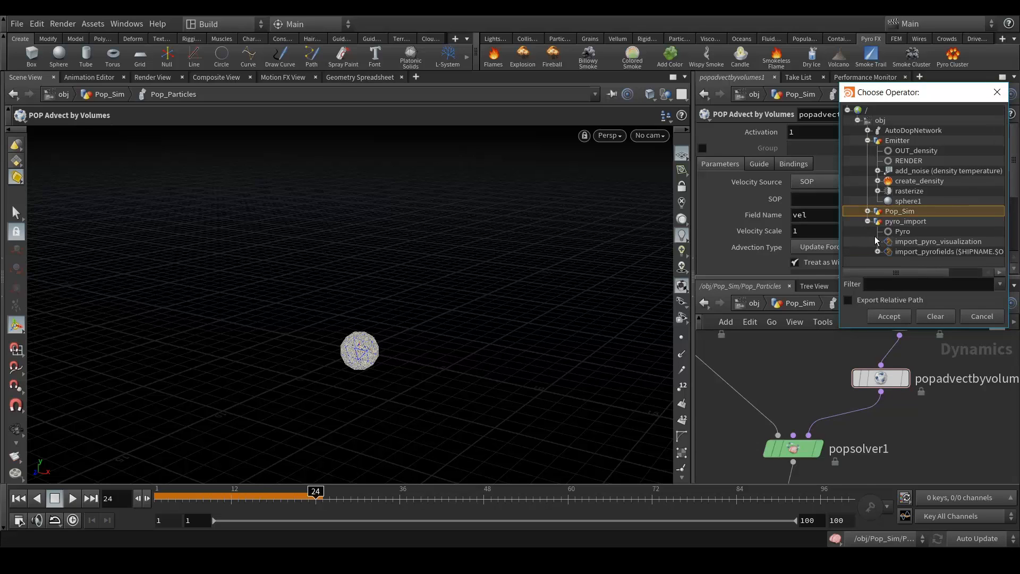
{"action": "left_click", "coordinate": [903, 232]}
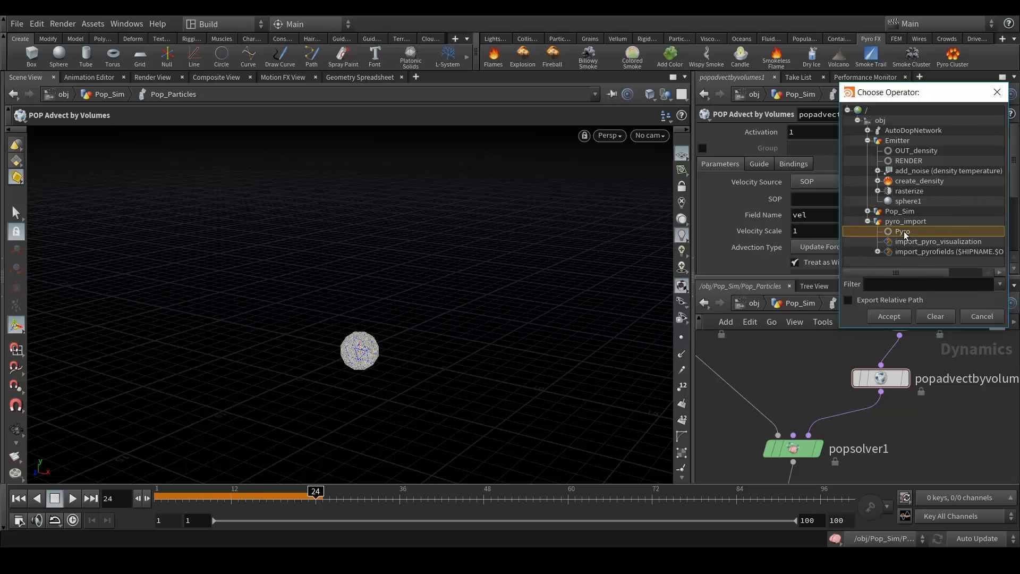
{"action": "double_click", "coordinate": [905, 232]}
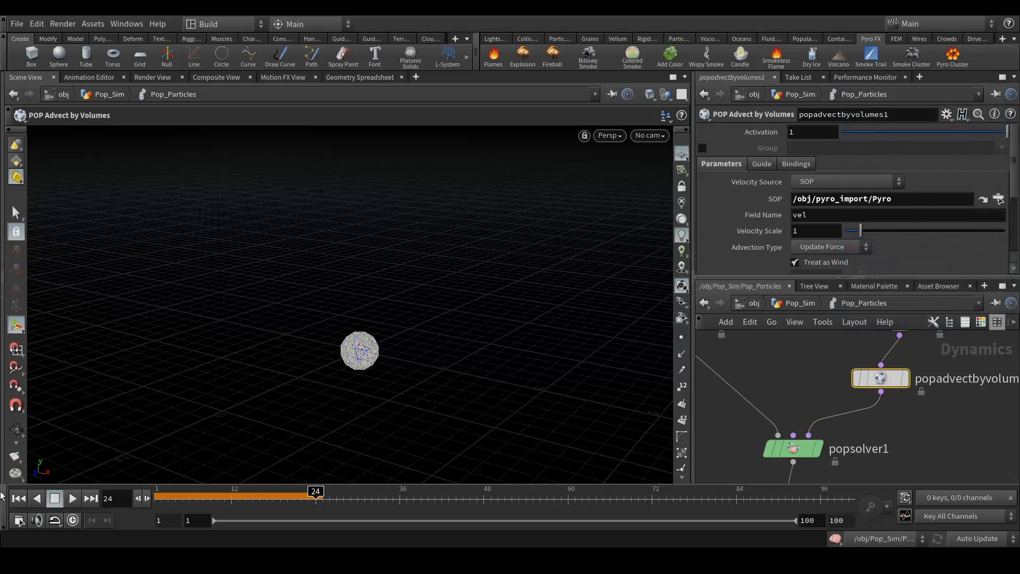
Step: Replay the simulation from the first frame and compare the advected particles with the smoke at the Pop_Sim level
{"action": "left_click", "coordinate": [18, 498]}
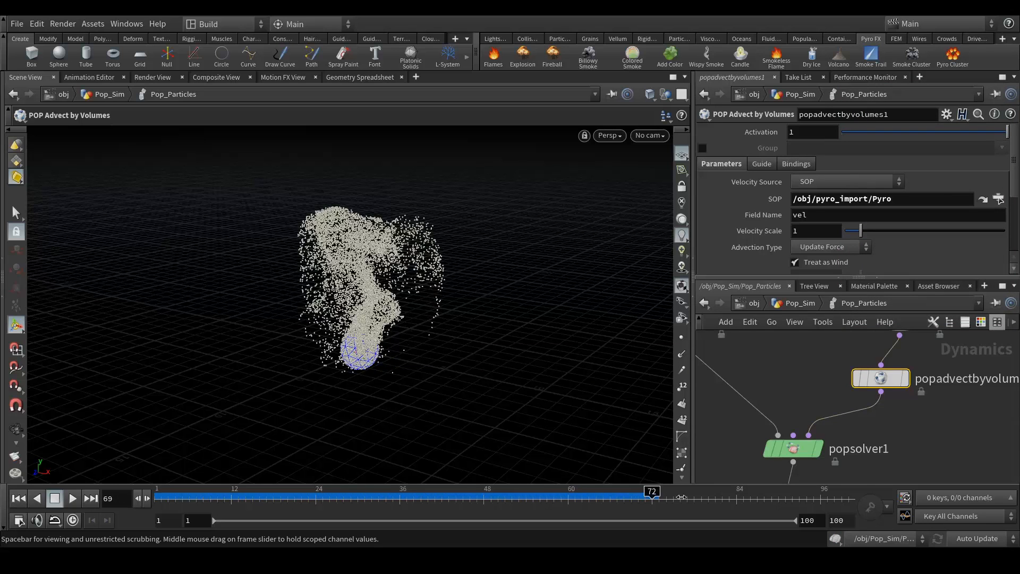
{"action": "left_click_drag", "start_coordinate": [735, 498], "coordinate": [172, 500]}
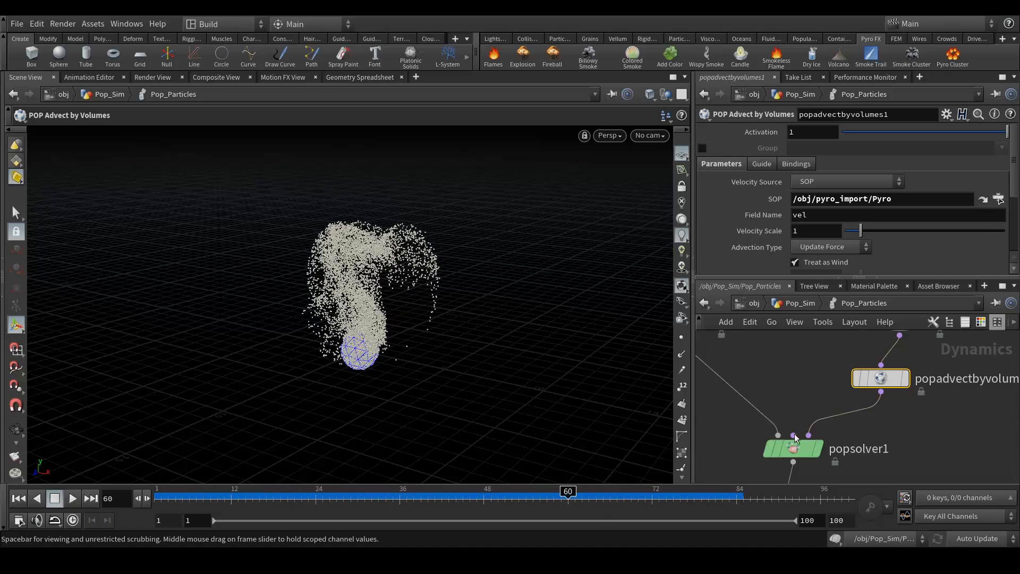
{"action": "left_click", "coordinate": [804, 303]}
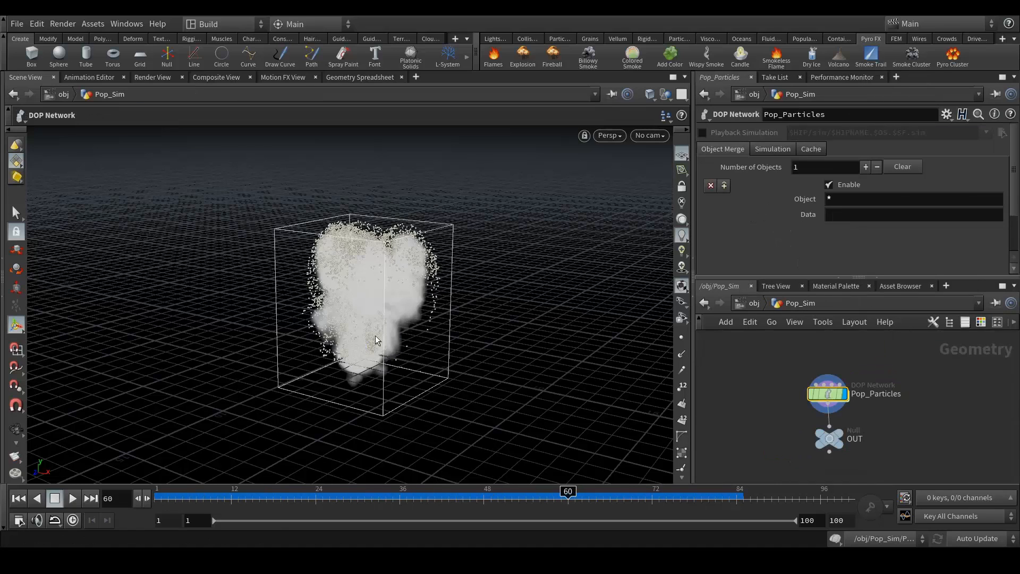
{"action": "left_click_drag", "start_coordinate": [216, 500], "coordinate": [554, 498]}
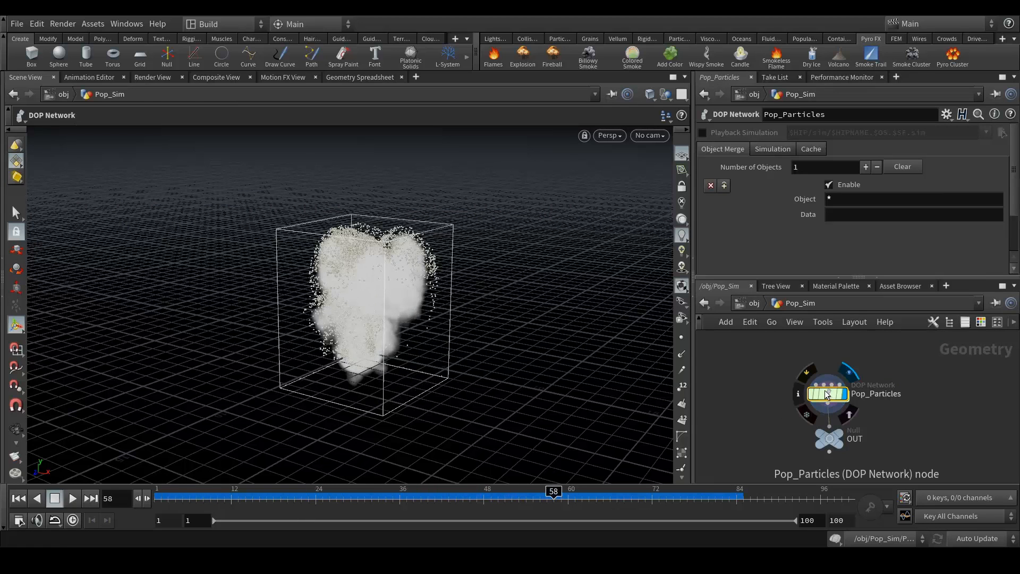
Step: Try the Update Velocity advection type on the POP Advect by Volumes node and resimulate from the first frame
{"action": "double_click", "coordinate": [827, 393]}
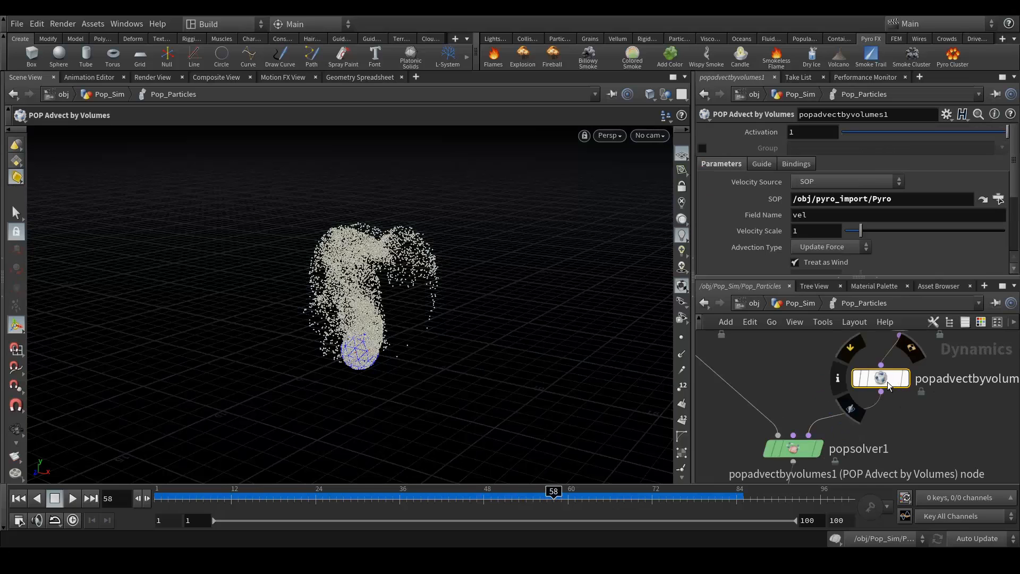
{"action": "left_click", "coordinate": [818, 248]}
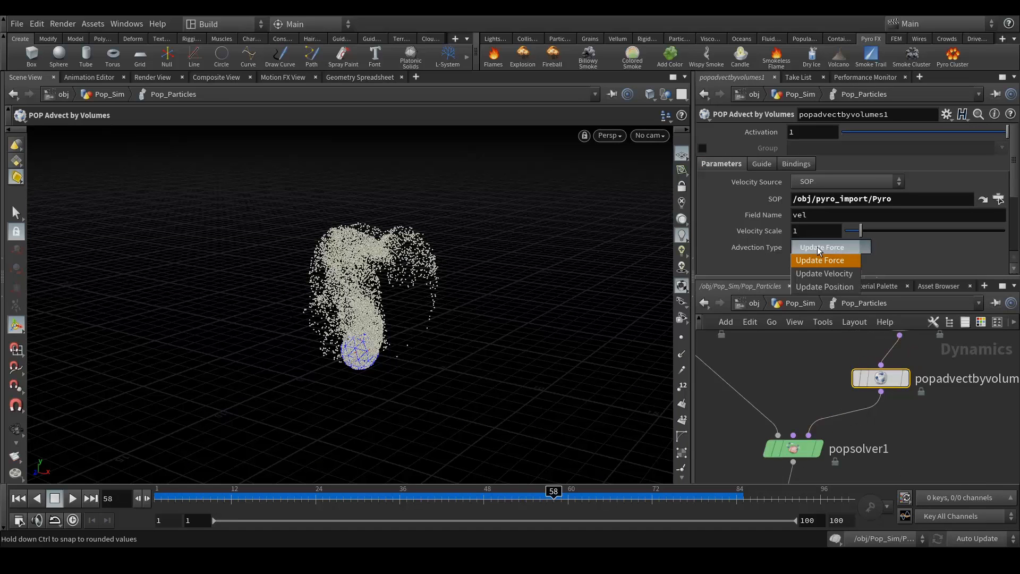
{"action": "left_click", "coordinate": [843, 274]}
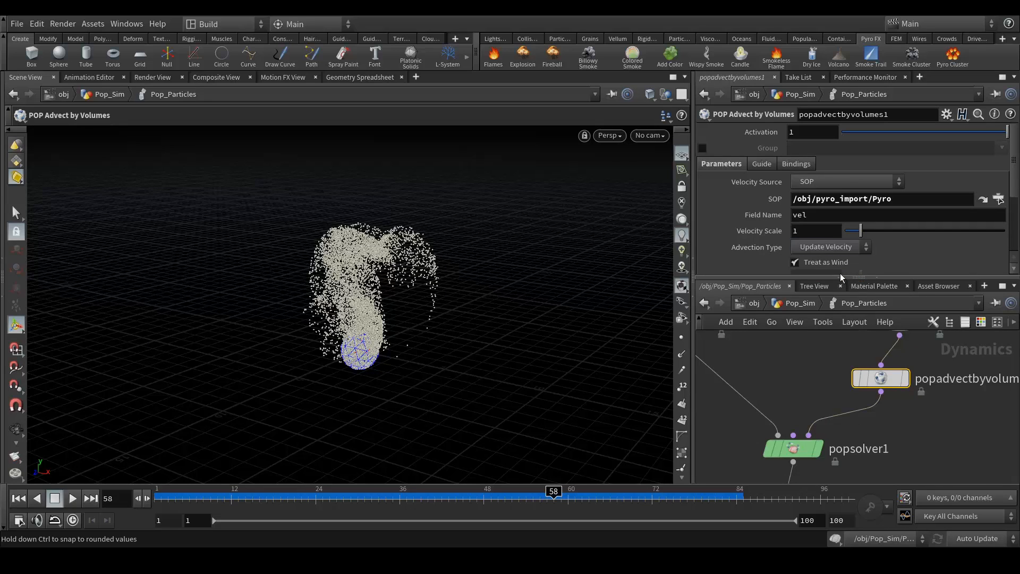
{"action": "left_click", "coordinate": [797, 375]}
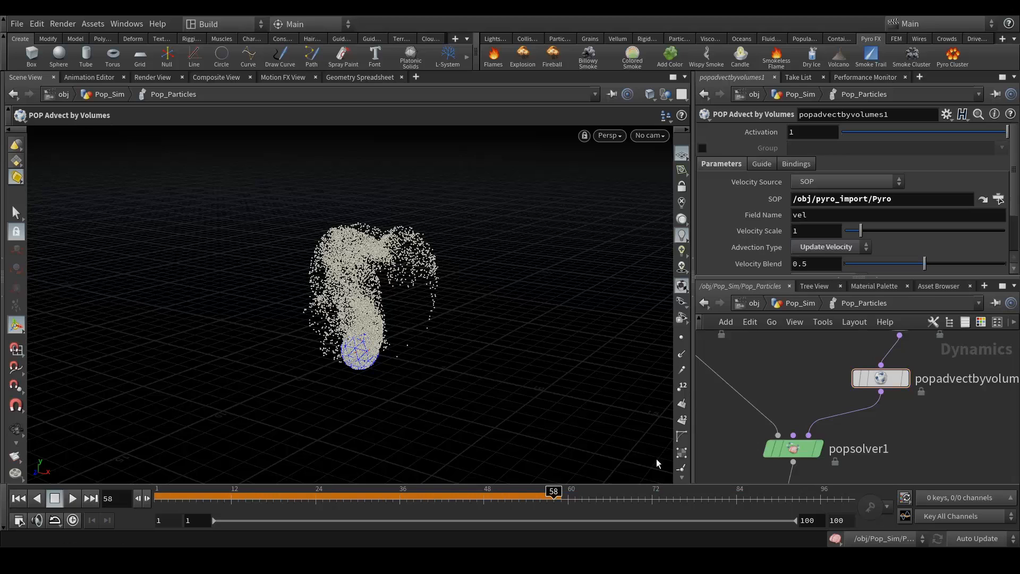
{"action": "left_click", "coordinate": [18, 497]}
{"action": "left_click_drag", "start_coordinate": [156, 497], "coordinate": [575, 498]}
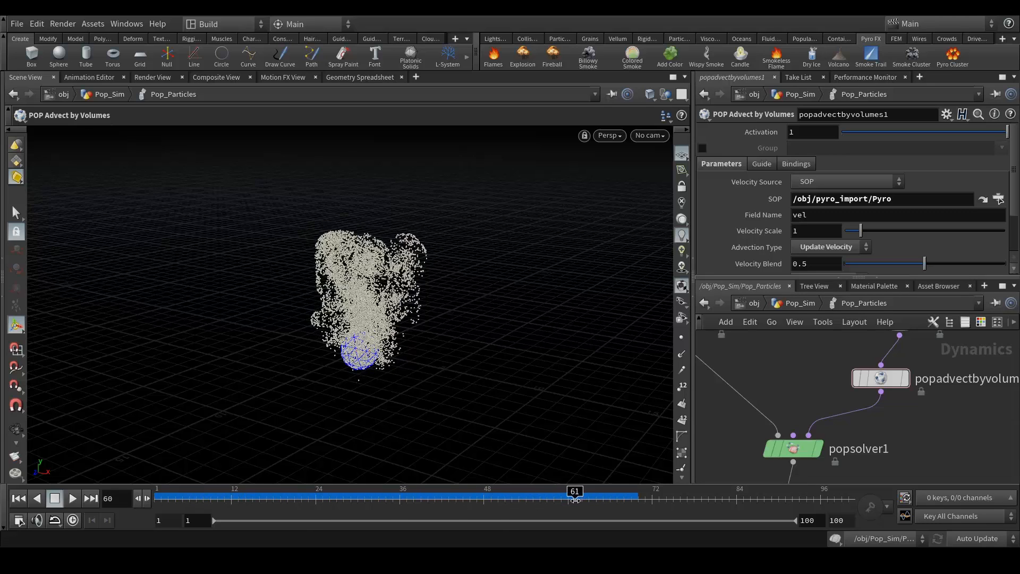
Step: Set the advection type to Update Position and scrub the simulation from the first frame to about frame 48
{"action": "left_click", "coordinate": [831, 244]}
{"action": "left_click", "coordinate": [821, 286]}
{"action": "left_click", "coordinate": [19, 498]}
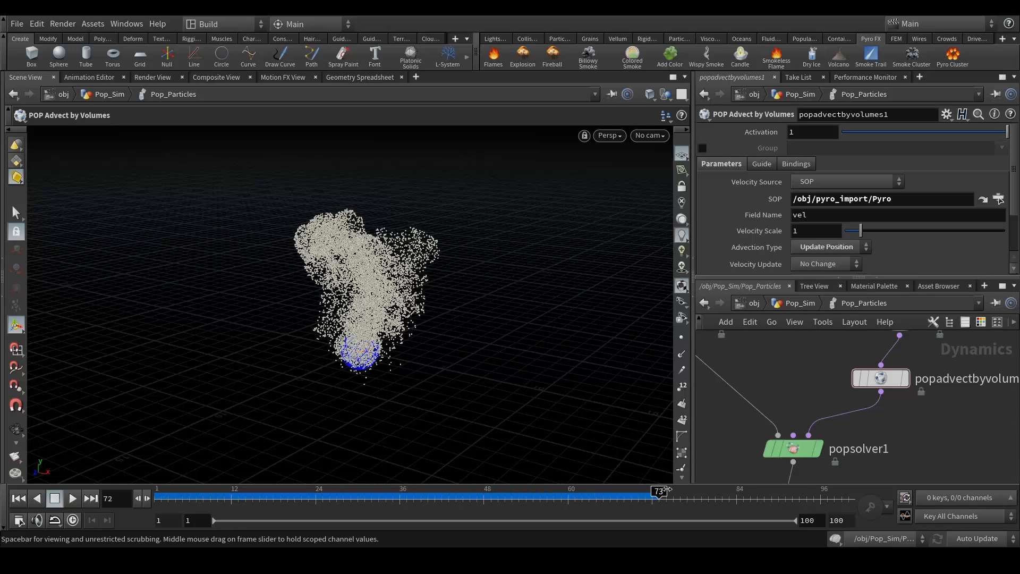
{"action": "left_click", "coordinate": [836, 263]}
{"action": "left_click", "coordinate": [836, 263]}
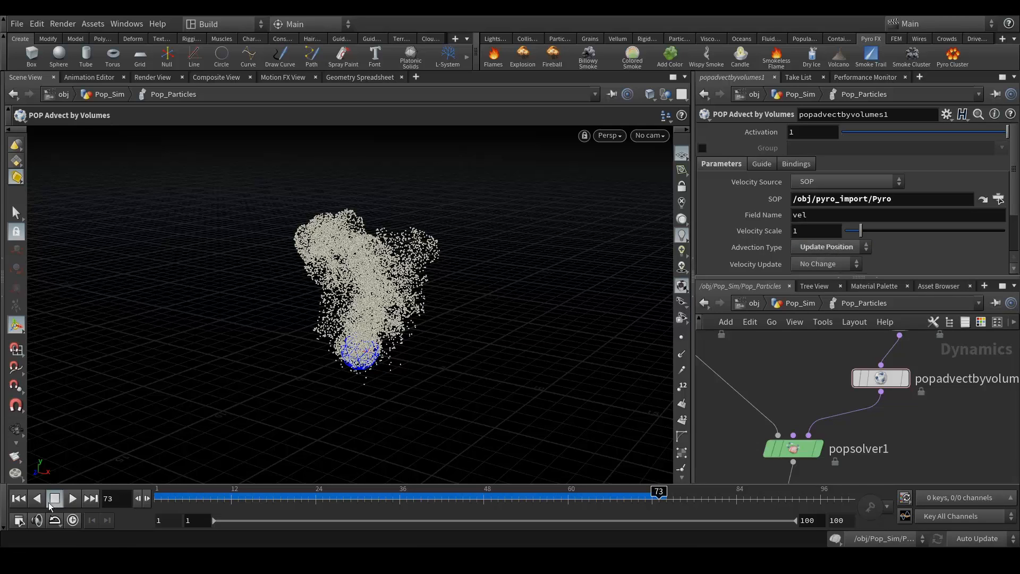
{"action": "left_click", "coordinate": [19, 498]}
{"action": "left_click_drag", "start_coordinate": [179, 500], "coordinate": [484, 502]}
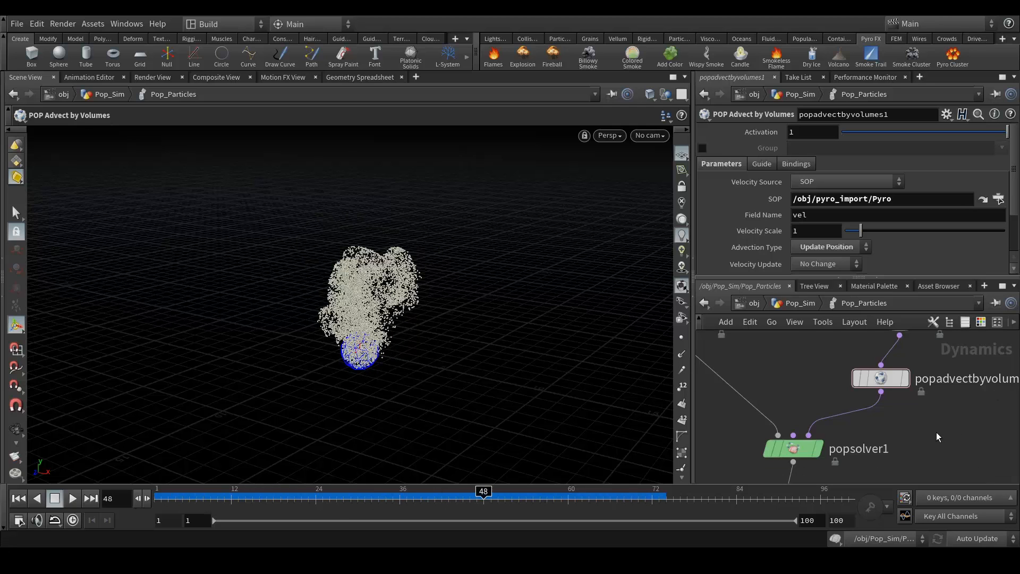
Step: Save the scene with the advected particle setup
{"action": "scroll", "coordinate": [937, 436], "scroll_direction": "down", "scroll_amount": 3}
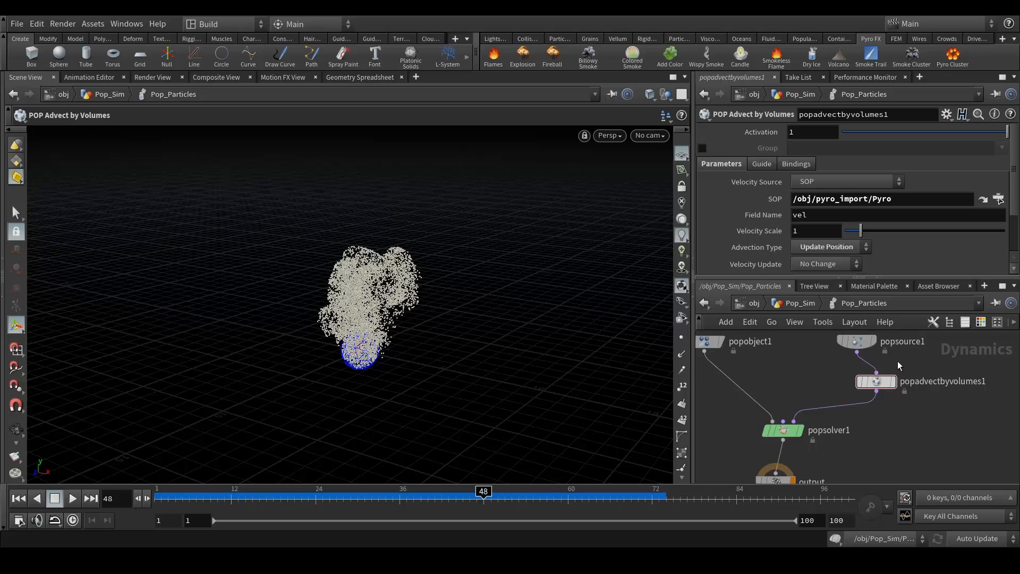
{"action": "key", "text": "ctrl+s"}
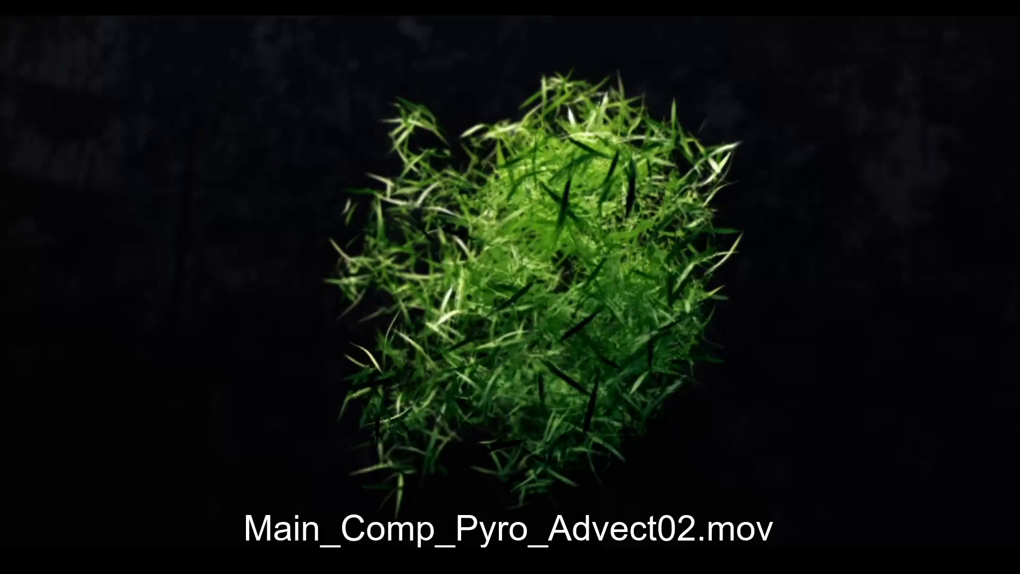
Step: Switch to VLC to examine the leaf render Main_Comp_Pyro_Advect02.mov, then close the player and return to Houdini
{"action": "key", "text": "space"}
{"action": "key", "text": "Escape"}
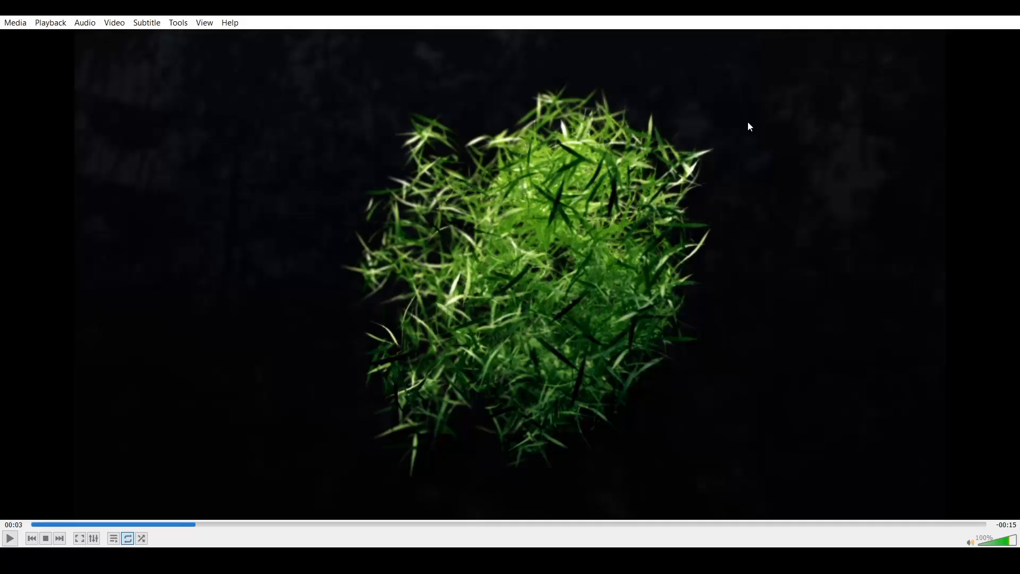
{"action": "key", "text": "alt+F4"}
{"action": "left_click", "coordinate": [444, 12]}
Step: Align the POP Advect by Volumes node directly beneath the POP source, leaving space between them
{"action": "middle_click_drag", "start_coordinate": [936, 398], "coordinate": [894, 386]}
{"action": "left_click_drag", "start_coordinate": [834, 373], "coordinate": [815, 366]}
{"action": "middle_click_drag", "start_coordinate": [818, 368], "coordinate": [849, 406]}
{"action": "left_click_drag", "start_coordinate": [847, 402], "coordinate": [848, 423]}
{"action": "middle_click_drag", "start_coordinate": [953, 397], "coordinate": [952, 429]}
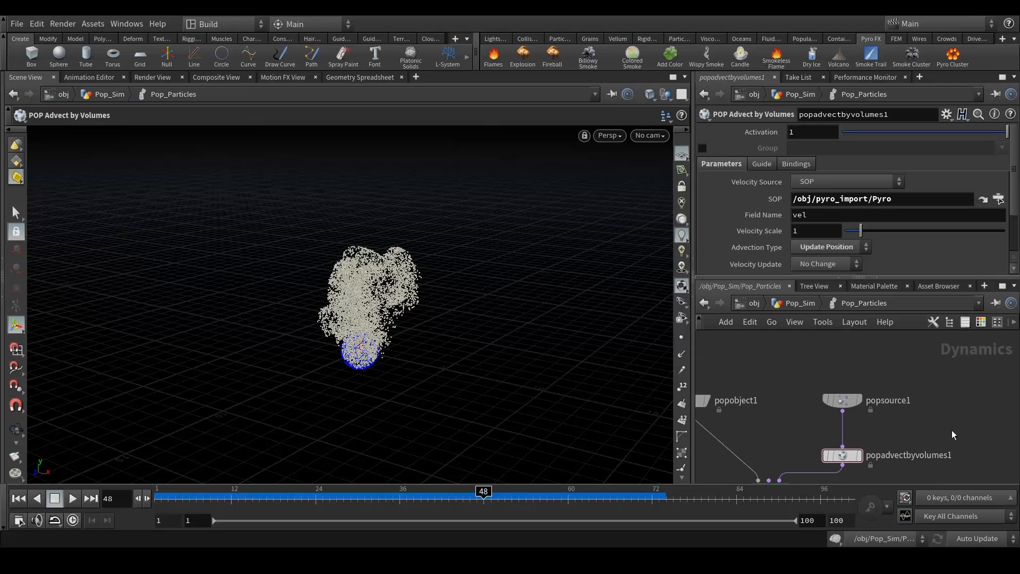
Step: Insert a POP Instance node on the wire between the POP source and the POP Advect by Volumes node
{"action": "key", "text": "Tab"}
{"action": "type", "text": "popin"}
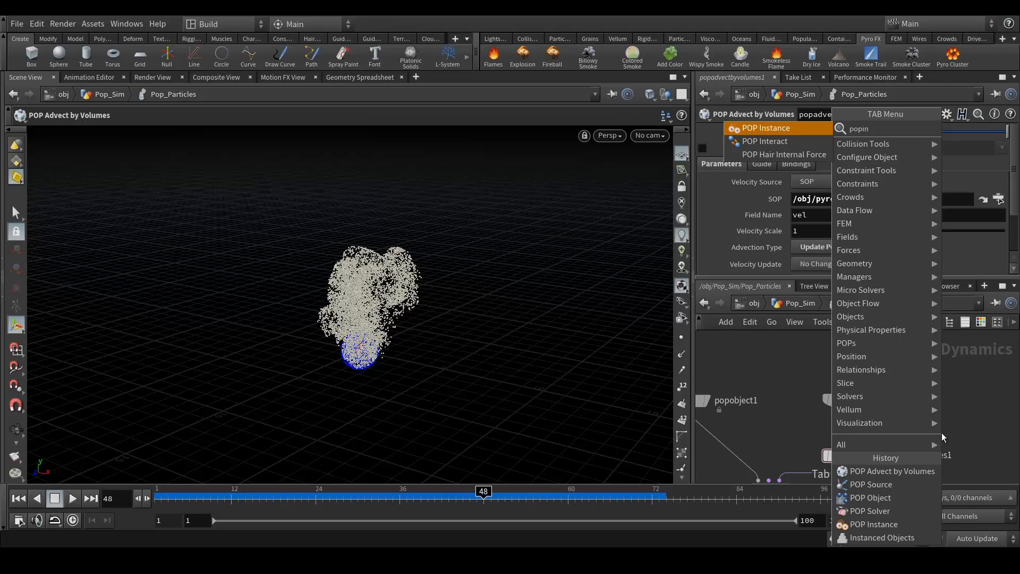
{"action": "key", "text": "Return"}
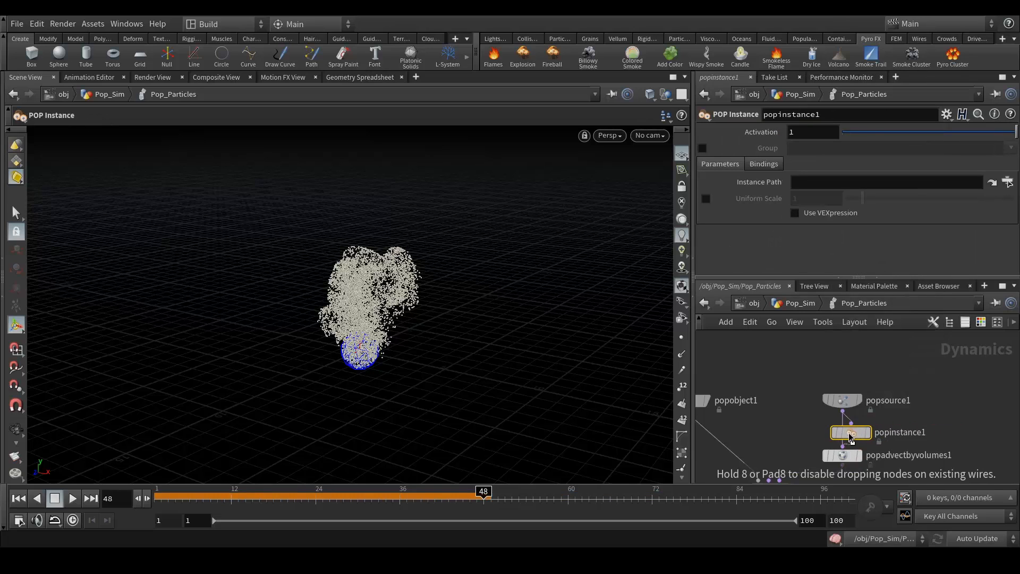
{"action": "left_click", "coordinate": [851, 436]}
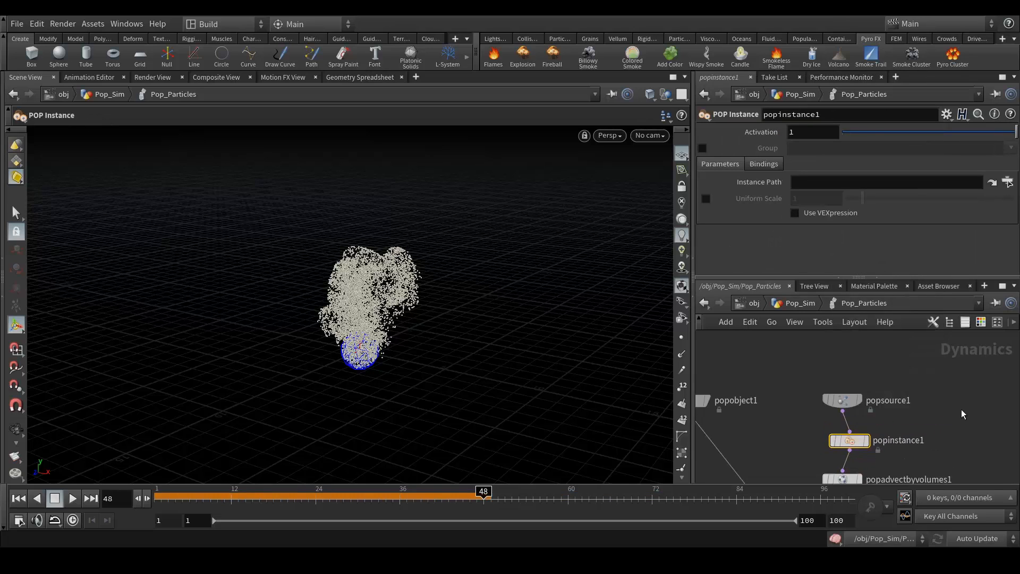
Step: Go up to the object level and add a new Geometry node beside Pop_Sim
{"action": "middle_click_drag", "start_coordinate": [851, 435], "coordinate": [850, 413]}
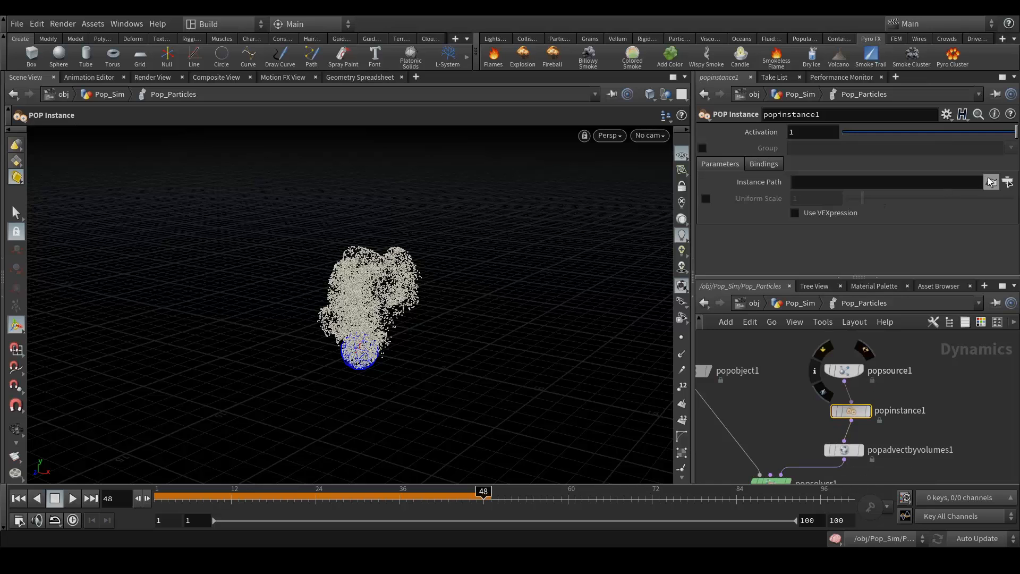
{"action": "key", "text": "u"}
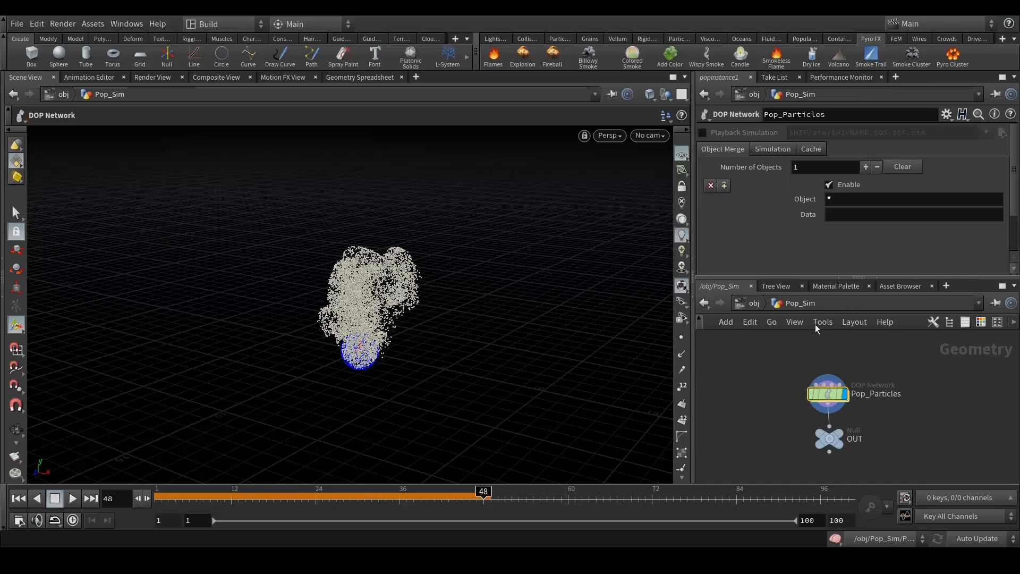
{"action": "left_click", "coordinate": [751, 302]}
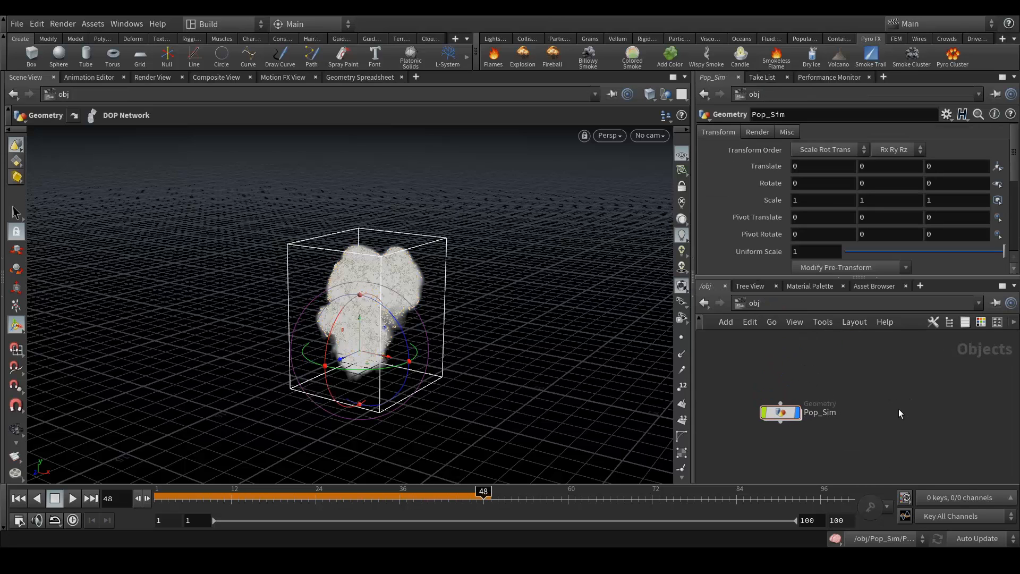
{"action": "key", "text": "Tab"}
{"action": "type", "text": "geo"}
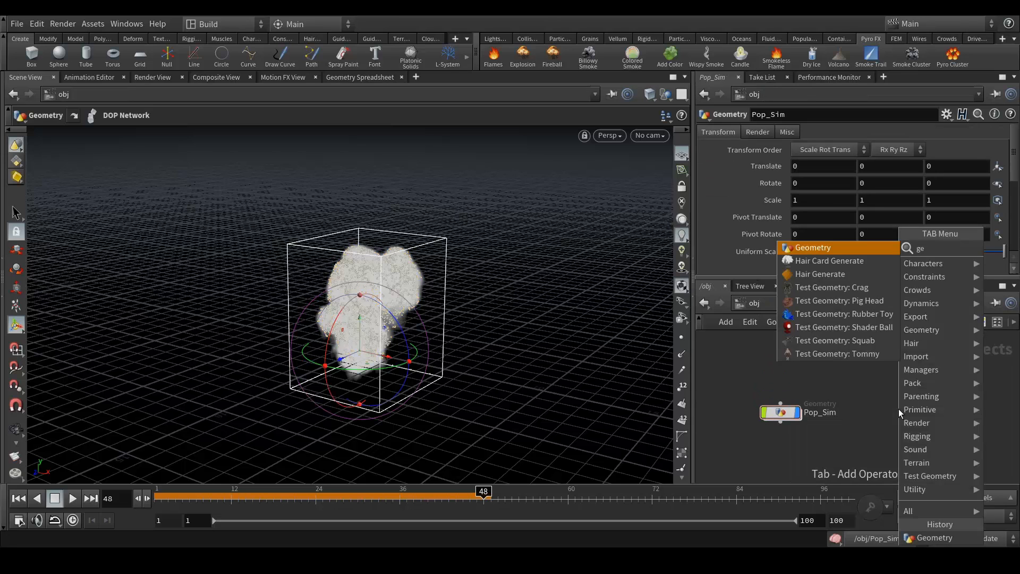
{"action": "key", "text": "Return"}
{"action": "left_click", "coordinate": [898, 412]}
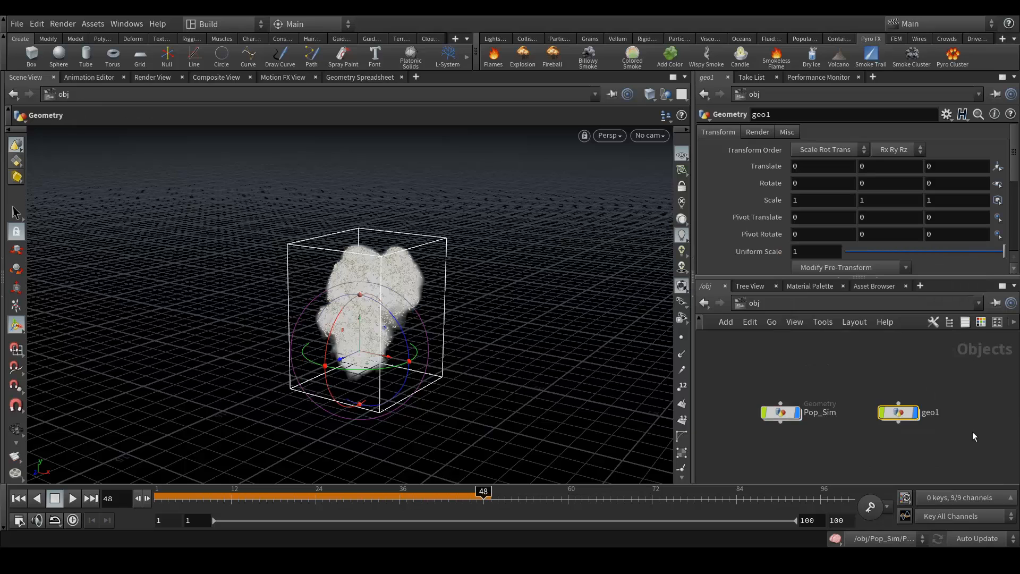
Step: Rename the new Geometry node as Instance_Geo
{"action": "double_click", "coordinate": [936, 413]}
{"action": "double_click", "coordinate": [936, 413]}
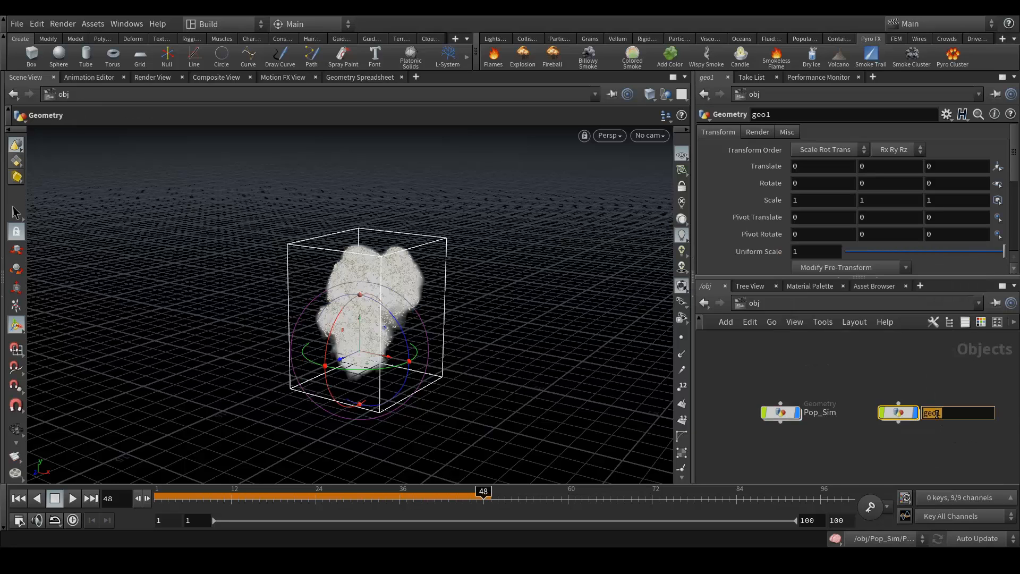
{"action": "key", "text": "BackSpace"}
{"action": "key", "text": "Return"}
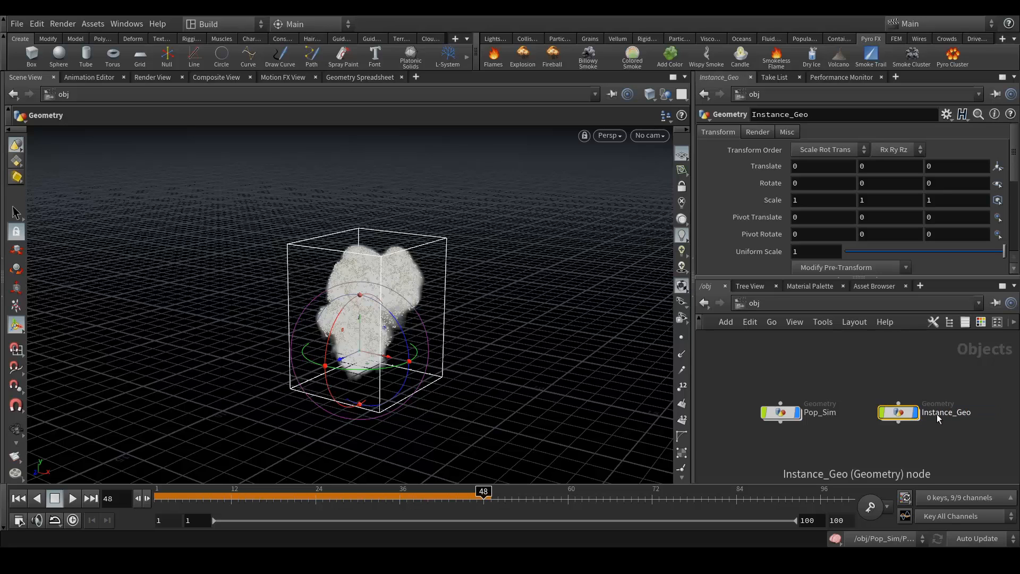
Step: Enter Instance_Geo and create a Grid node in its empty network
{"action": "double_click", "coordinate": [897, 415]}
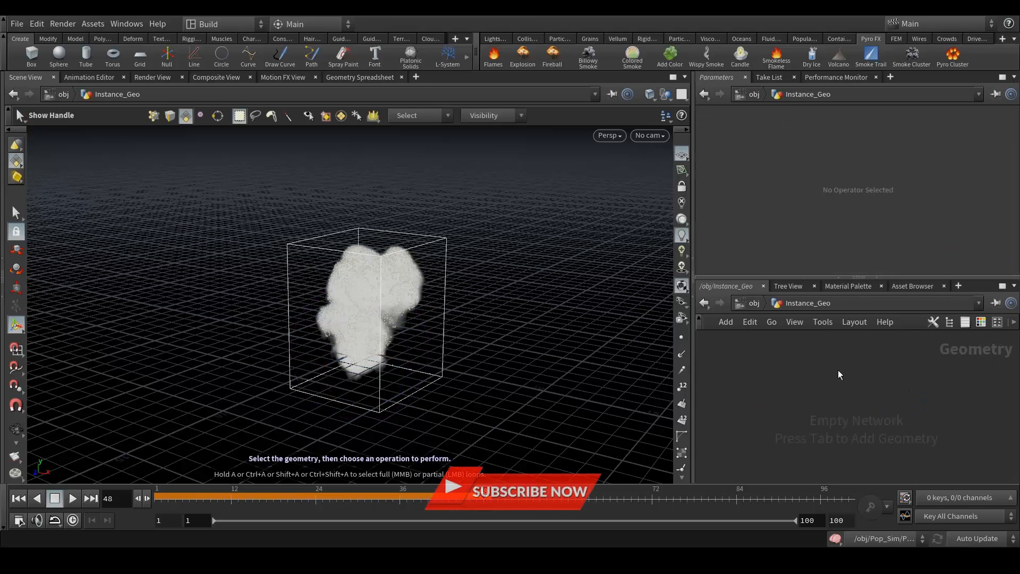
{"action": "key", "text": "Tab"}
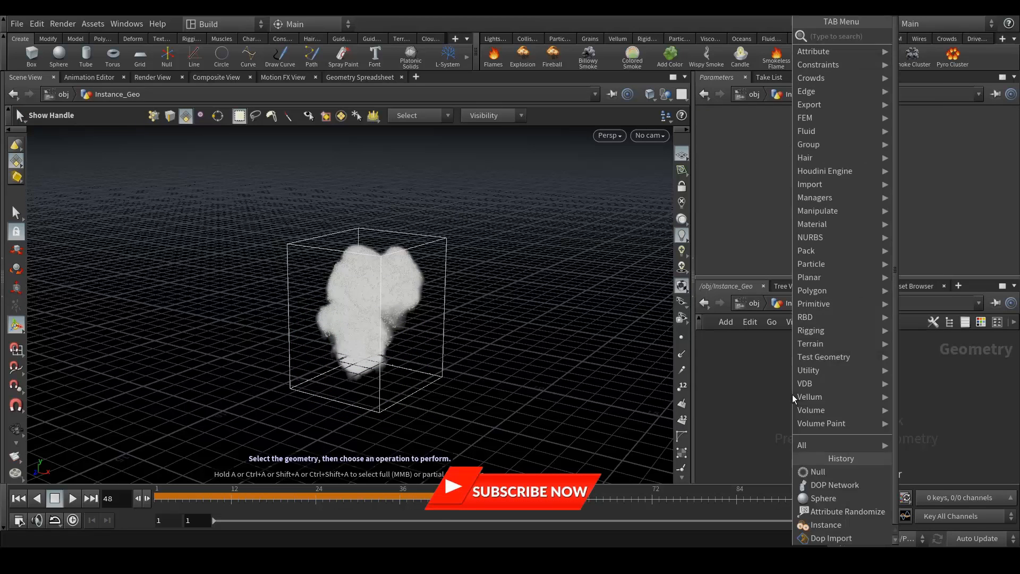
{"action": "type", "text": "grid"}
{"action": "key", "text": "Return"}
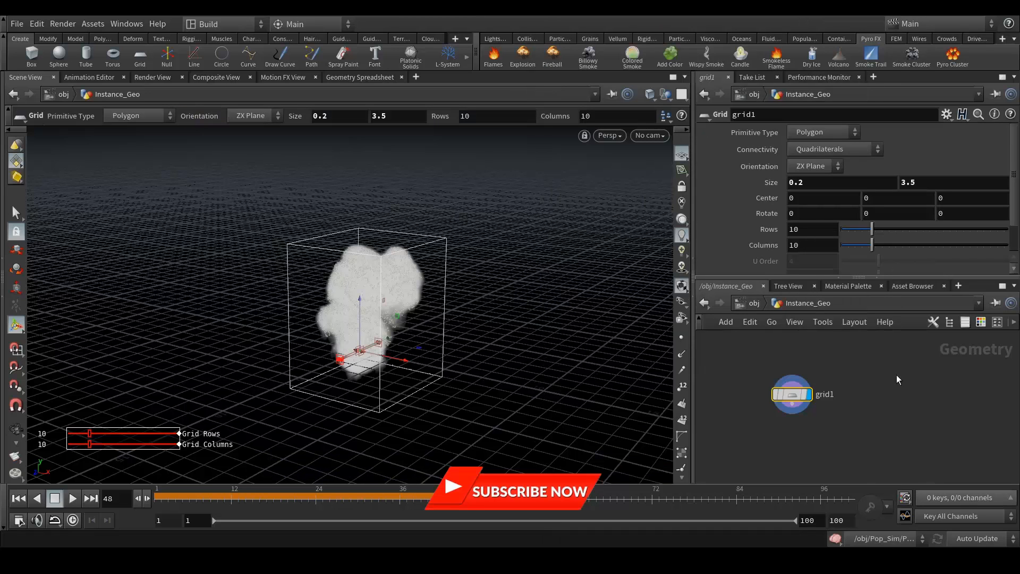
{"action": "middle_click_drag", "start_coordinate": [859, 429], "coordinate": [876, 407]}
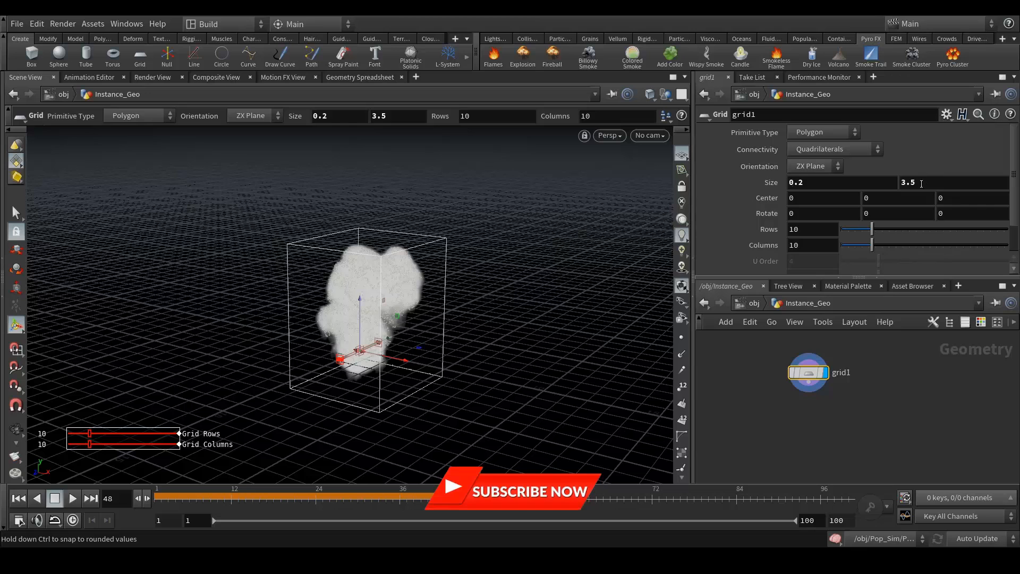
Step: Append a Null node below the grid, wired to the grid's output
{"action": "middle_click_drag", "start_coordinate": [869, 427], "coordinate": [905, 409]}
{"action": "left_click_drag", "start_coordinate": [843, 364], "coordinate": [846, 407]}
{"action": "left_click", "coordinate": [845, 407]}
{"action": "type", "text": "null"}
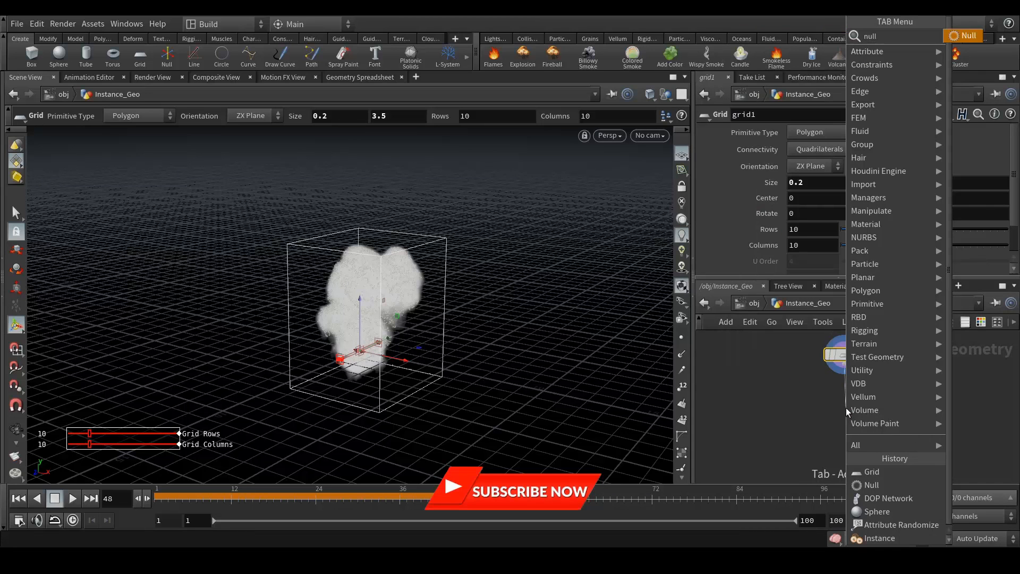
{"action": "key", "text": "Return"}
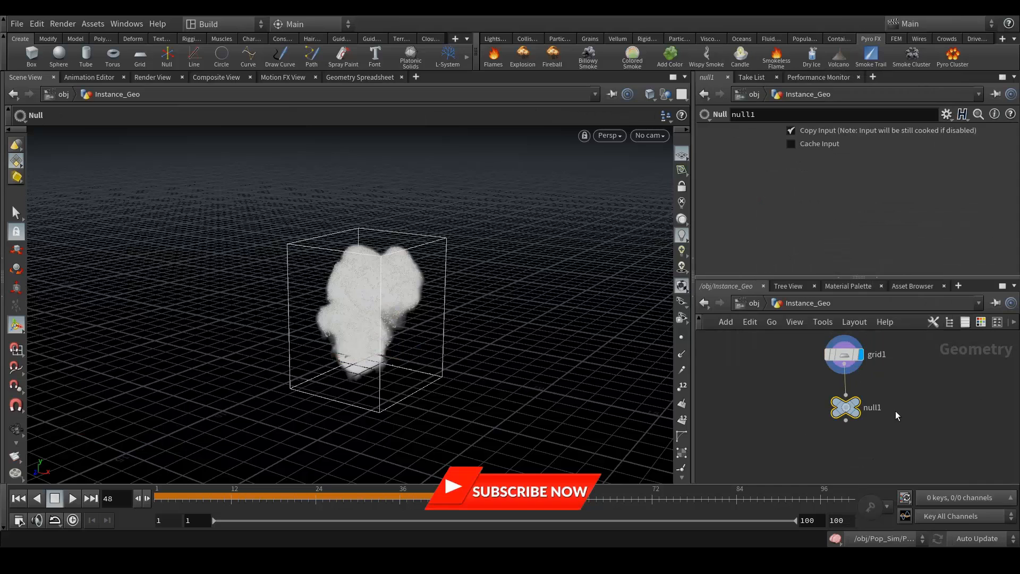
Step: Rename the Null as GEO_OUT and make it the displayed node
{"action": "double_click", "coordinate": [872, 407]}
{"action": "double_click", "coordinate": [871, 408]}
{"action": "type", "text": "G"}
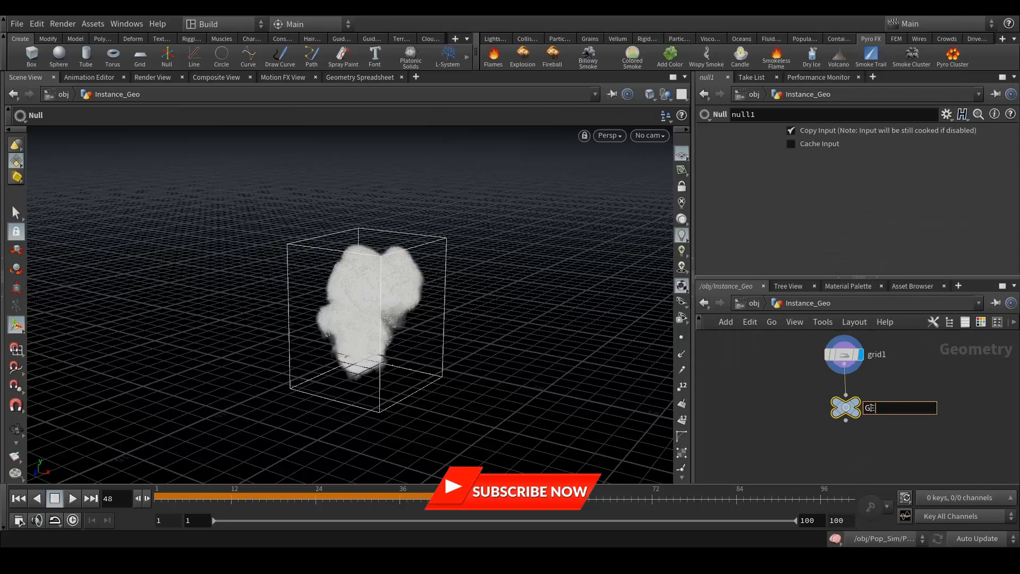
{"action": "type", "text": "EO_OUT"}
{"action": "key", "text": "Return"}
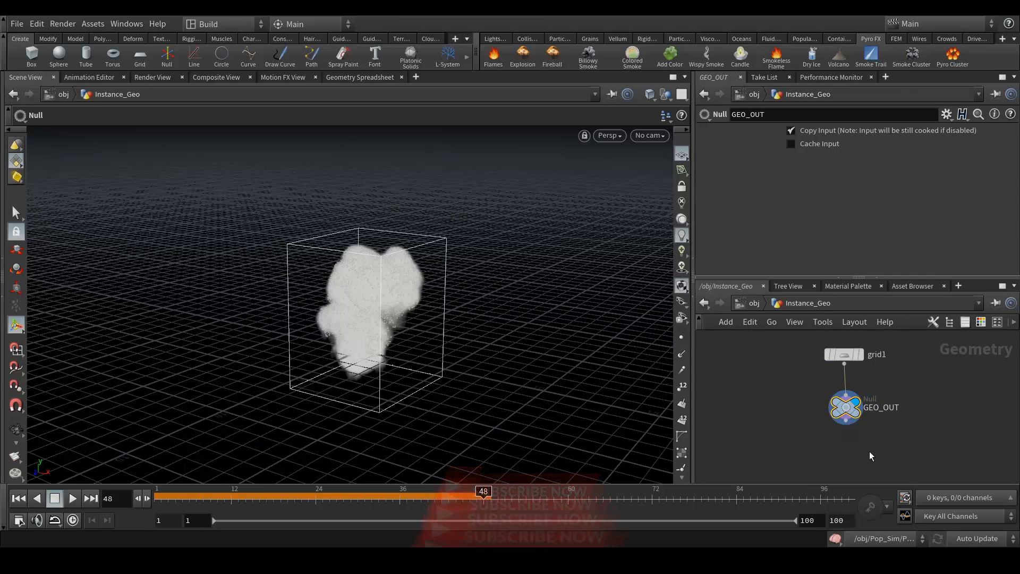
Step: Return to the Pop_Particles network and set the POP Instance node's instance path to /obj/Instance_Geo/GEO_OUT
{"action": "left_click", "coordinate": [754, 302]}
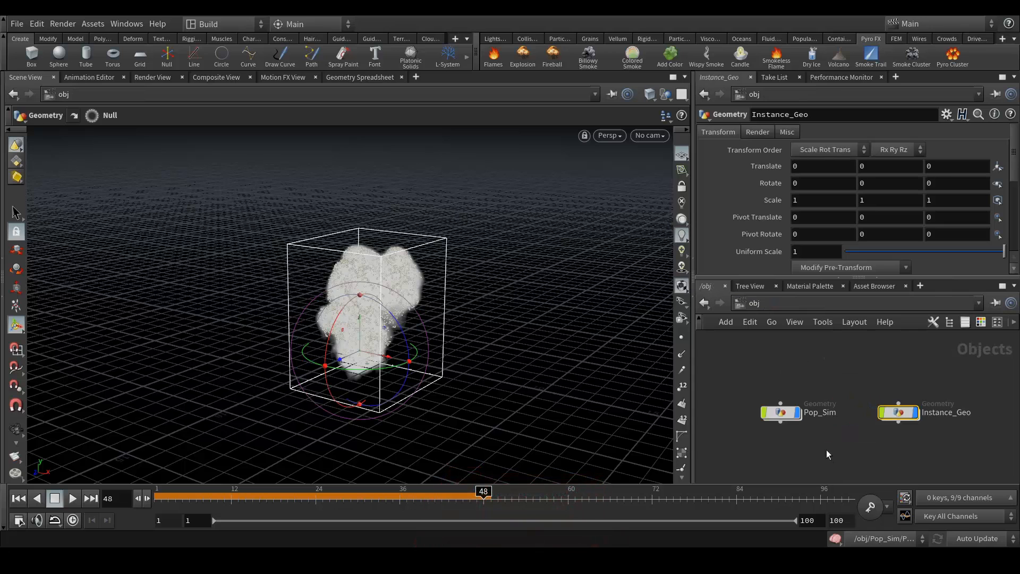
{"action": "double_click", "coordinate": [783, 412]}
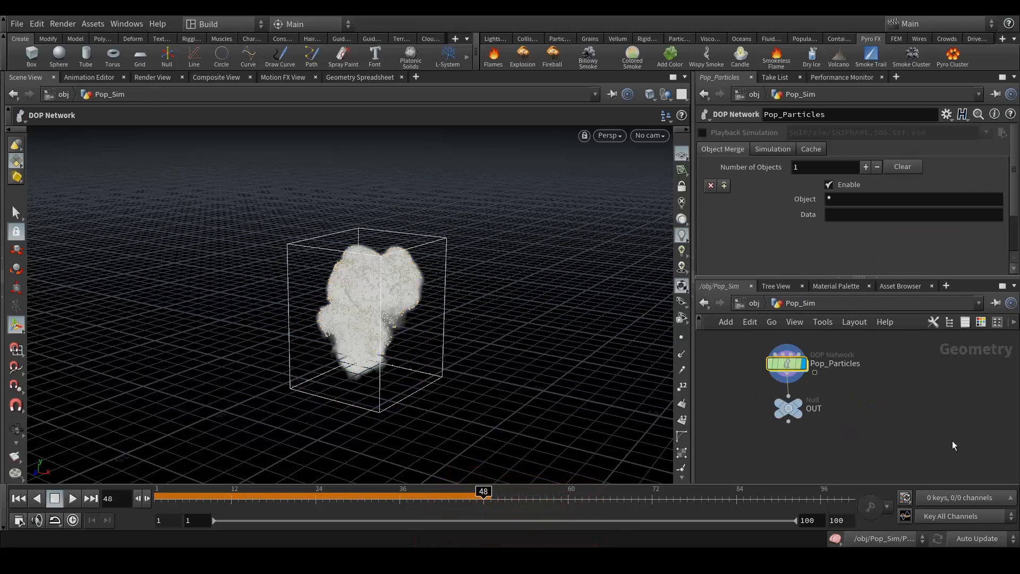
{"action": "double_click", "coordinate": [788, 365]}
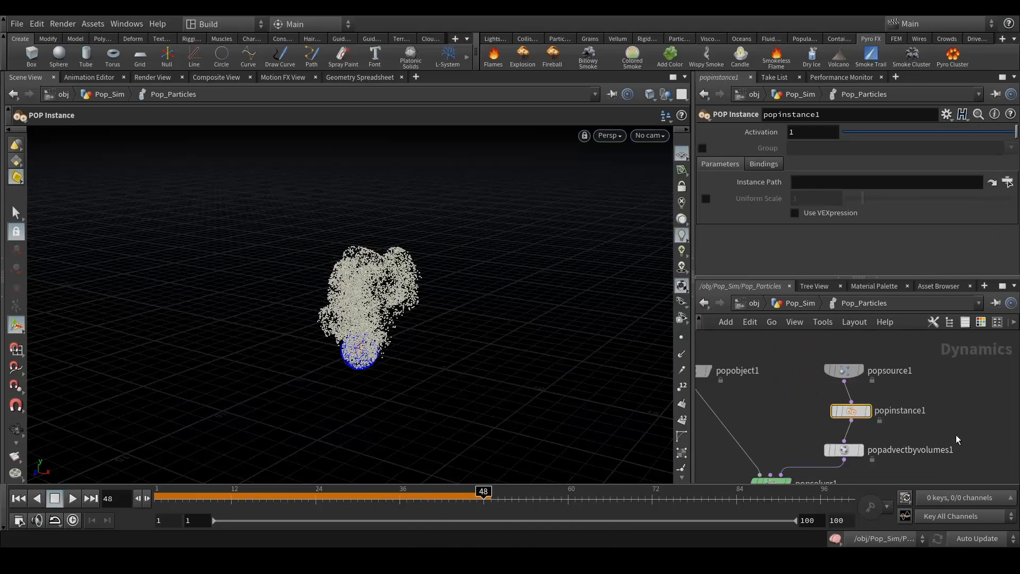
{"action": "middle_click_drag", "start_coordinate": [956, 435], "coordinate": [965, 384]}
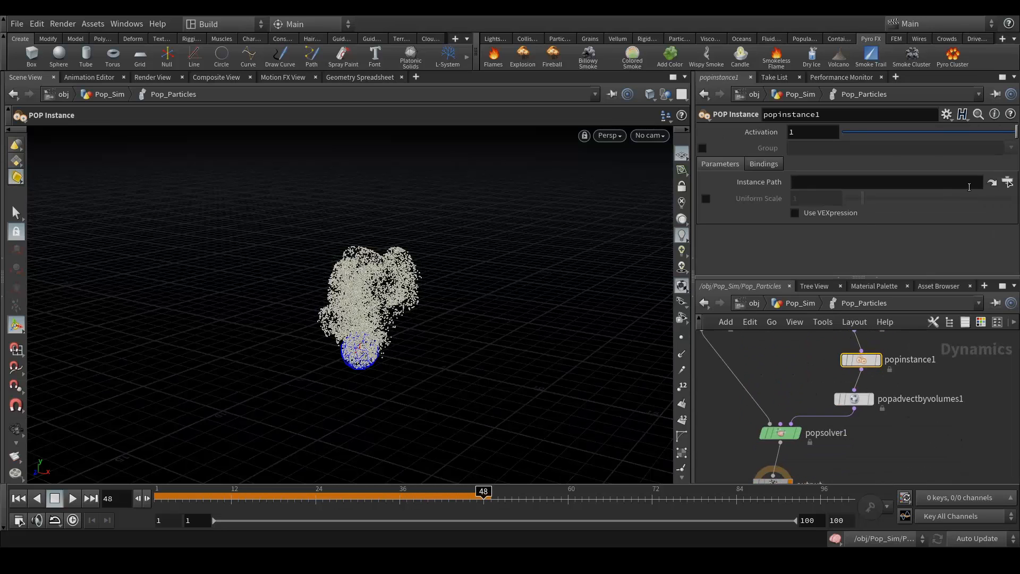
{"action": "left_click", "coordinate": [1008, 182]}
{"action": "left_click", "coordinate": [867, 222]}
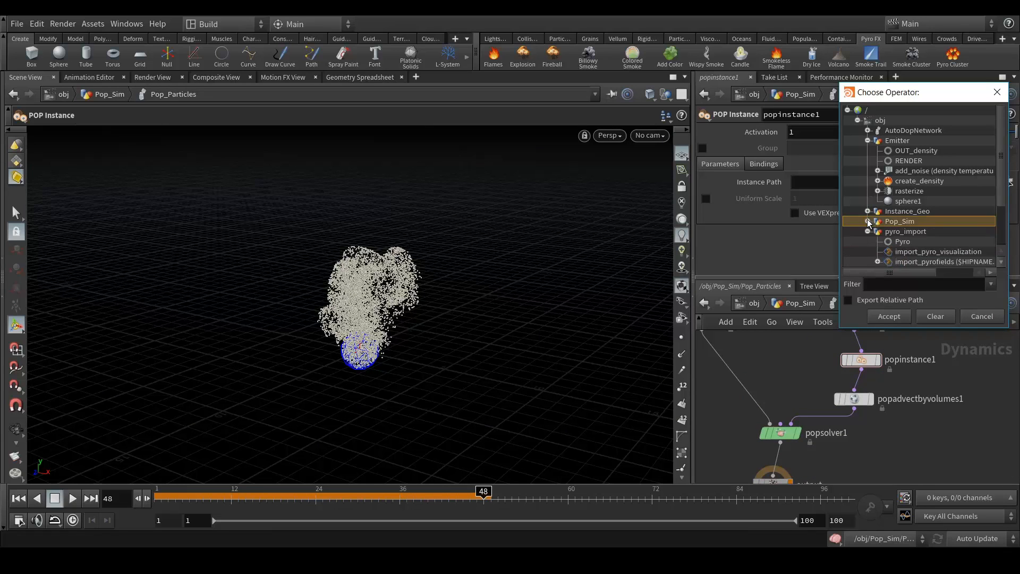
{"action": "left_click", "coordinate": [866, 211]}
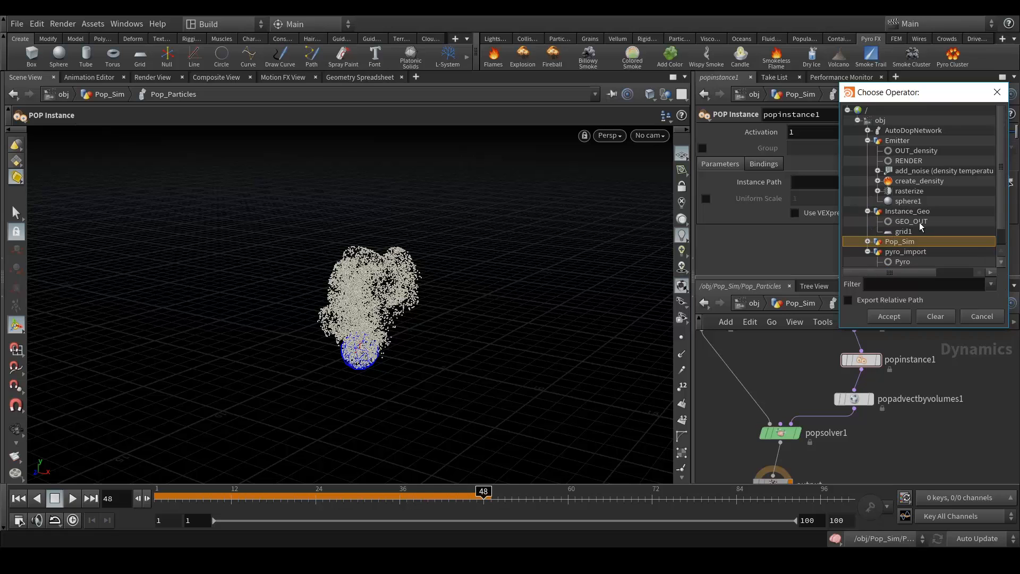
{"action": "double_click", "coordinate": [909, 221]}
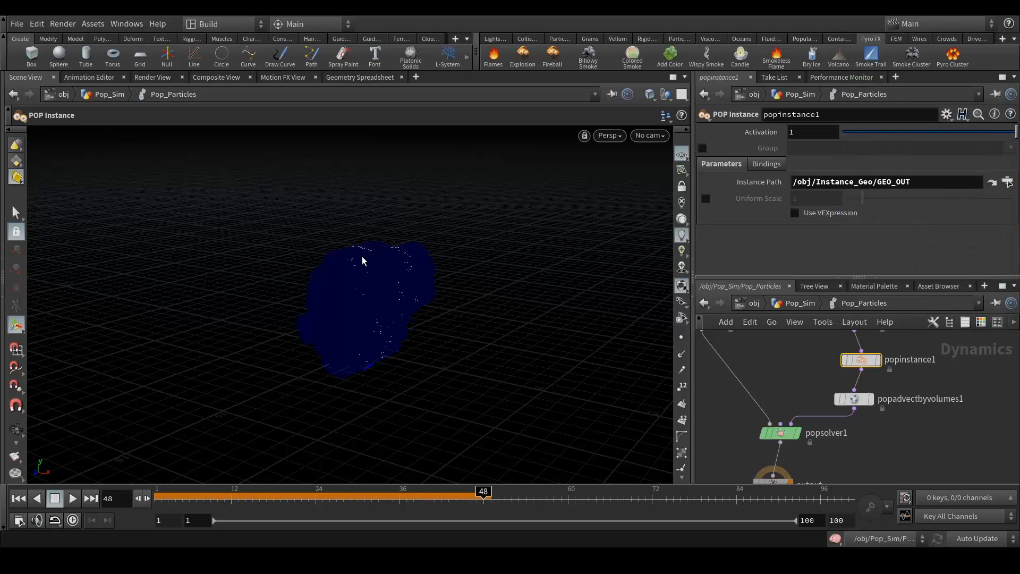
Step: Rewind the simulation to frame 1 and set the POP source's constant birth rate to 100
{"action": "key", "text": "Escape"}
{"action": "left_click_drag", "start_coordinate": [365, 282], "coordinate": [371, 304]}
{"action": "scroll", "coordinate": [373, 296], "scroll_direction": "up", "scroll_amount": 3}
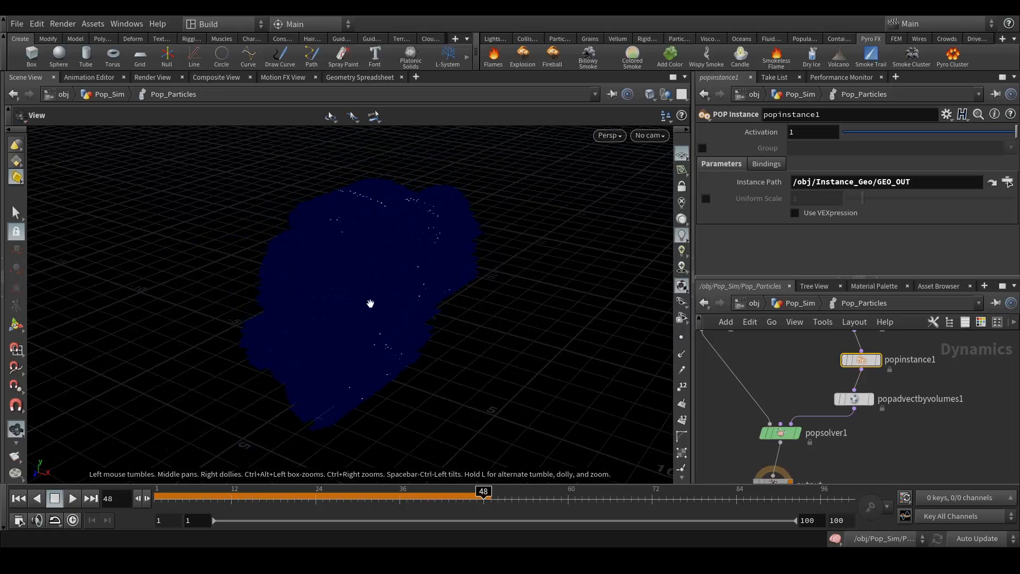
{"action": "left_click", "coordinate": [19, 499]}
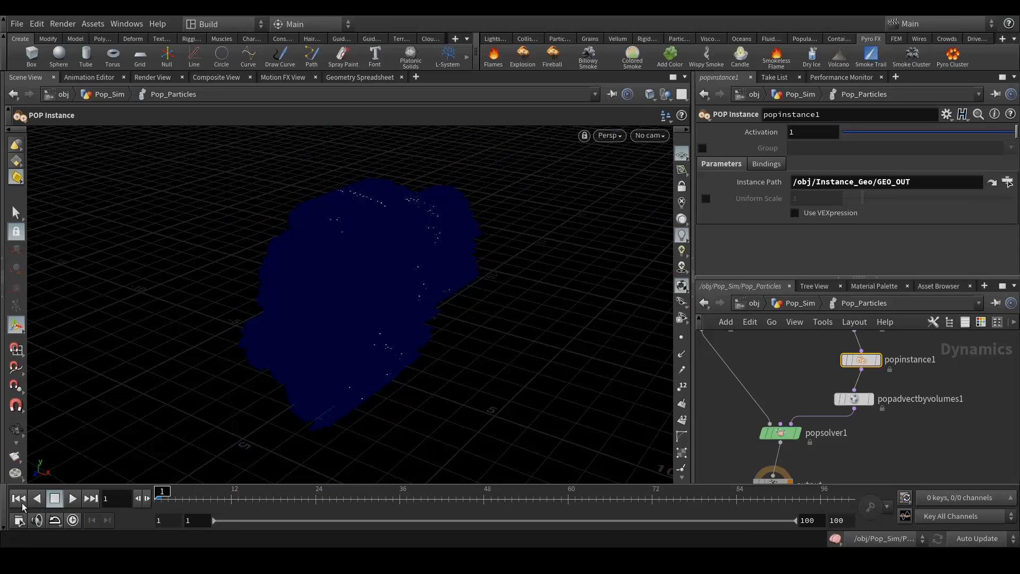
{"action": "middle_click_drag", "start_coordinate": [793, 376], "coordinate": [839, 423]}
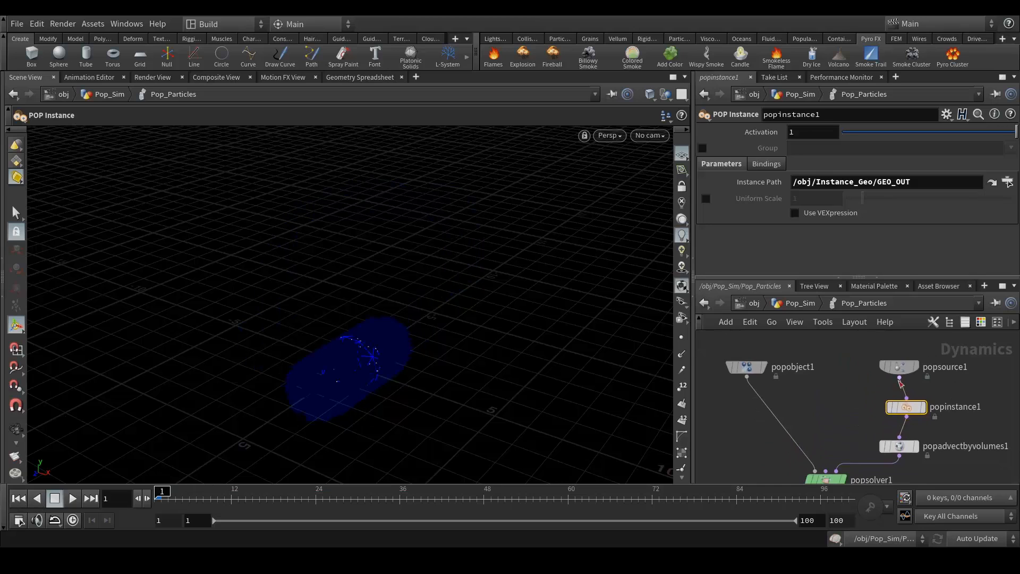
{"action": "left_click", "coordinate": [902, 372]}
{"action": "left_click", "coordinate": [743, 149]}
{"action": "left_click", "coordinate": [811, 214]}
{"action": "type", "text": "10"}
{"action": "key", "text": "Return"}
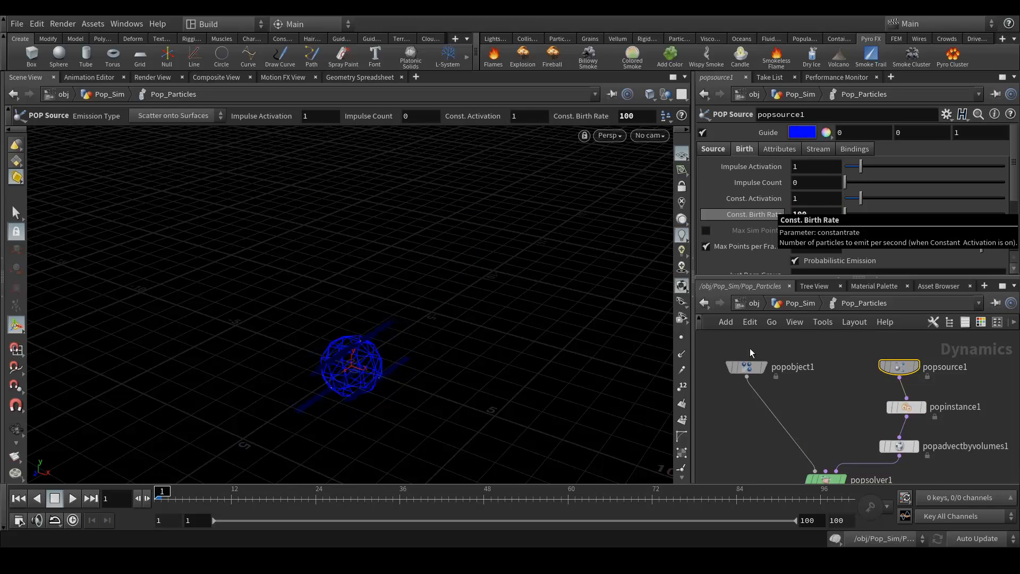
Step: Play the simulation to frame 31, switch the viewport to wireframe and examine the instanced grid strips
{"action": "left_click", "coordinate": [73, 499]}
{"action": "left_click", "coordinate": [73, 499]}
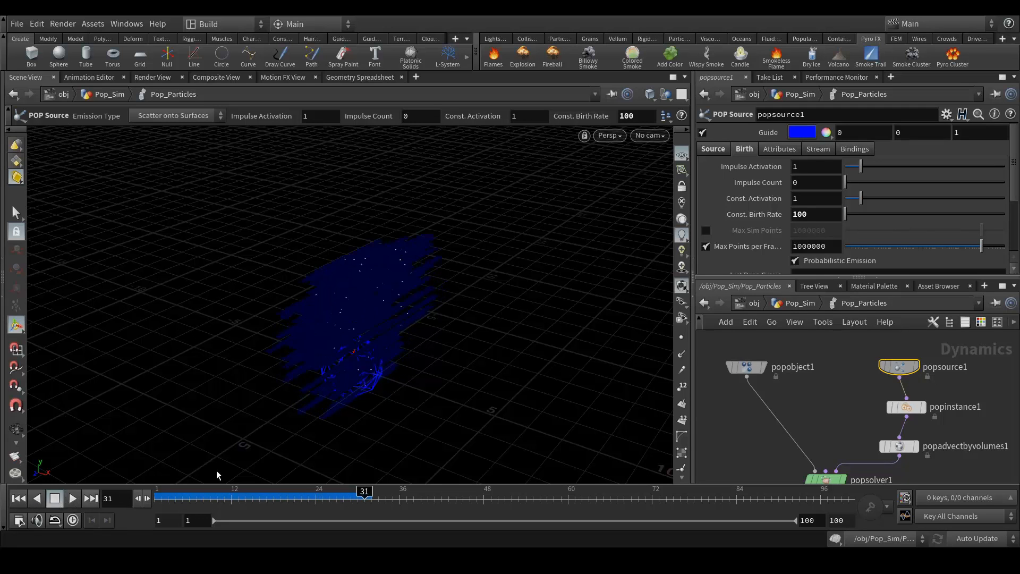
{"action": "key", "text": "w"}
{"action": "key", "text": "Escape"}
{"action": "left_click_drag", "start_coordinate": [411, 299], "coordinate": [438, 301]}
{"action": "left_click_drag", "start_coordinate": [378, 288], "coordinate": [383, 264], "text": "alt"}
Step: Align the POP Instance node directly beneath the POP source, and go up to Pop_Sim to examine the particles there
{"action": "left_click_drag", "start_coordinate": [904, 407], "coordinate": [897, 408]}
{"action": "middle_click_drag", "start_coordinate": [827, 418], "coordinate": [833, 393]}
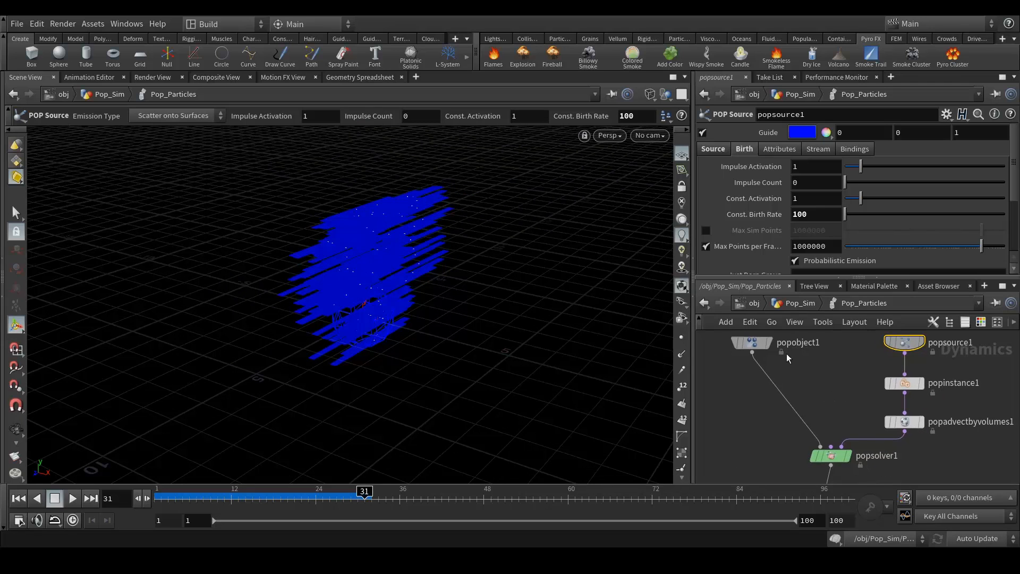
{"action": "left_click", "coordinate": [800, 303]}
{"action": "mouse_move", "coordinate": [802, 404]}
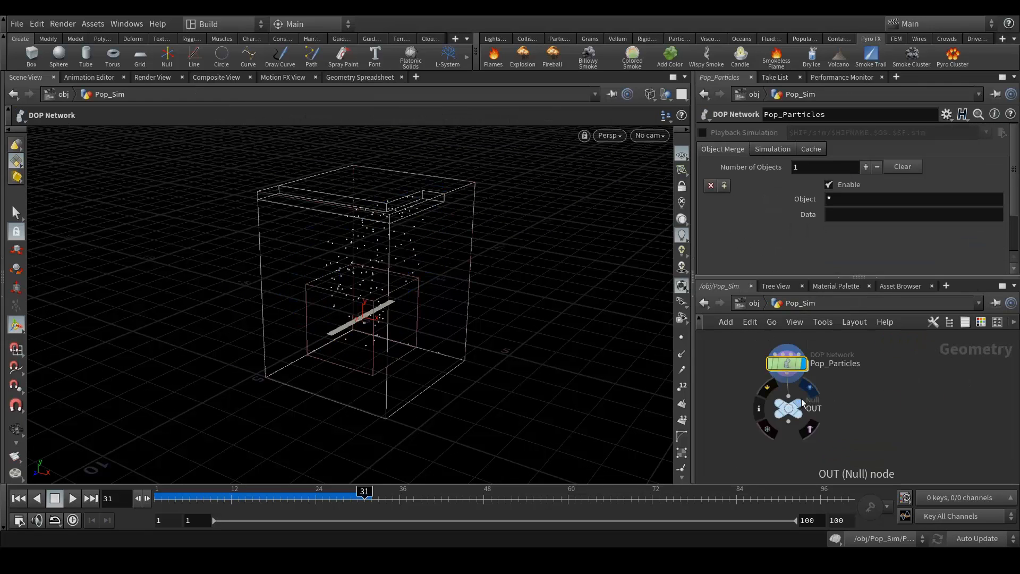
{"action": "mouse_move", "coordinate": [375, 297]}
{"action": "left_mouse_down", "text": "alt"}
{"action": "mouse_move", "coordinate": [273, 274]}
{"action": "mouse_move", "coordinate": [413, 295]}
{"action": "mouse_move", "coordinate": [361, 295]}
{"action": "left_mouse_up", "text": "alt"}
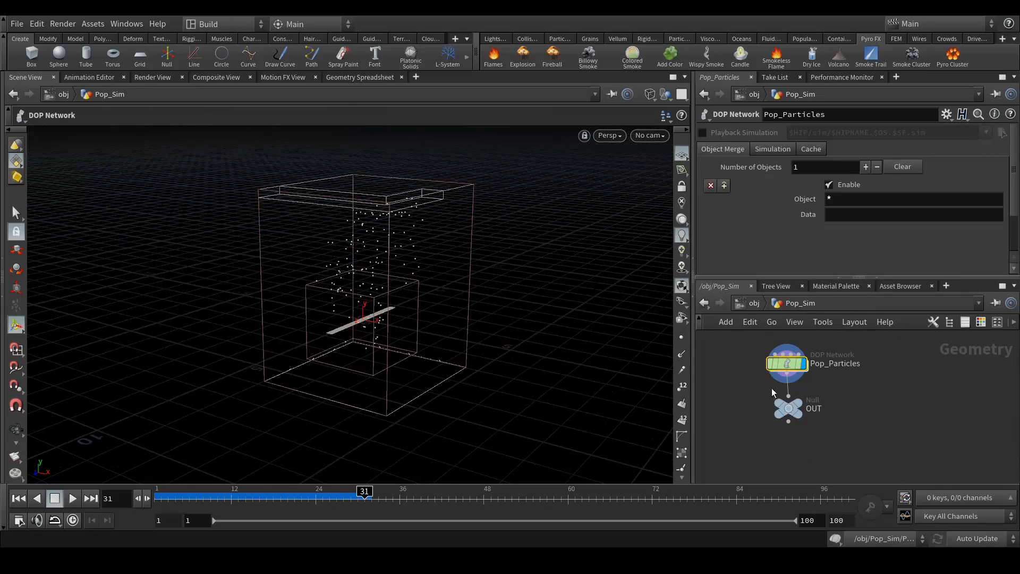
Step: Go up to the object level and add another Geometry node below Pop_Sim
{"action": "left_click", "coordinate": [749, 307]}
{"action": "left_click_drag", "start_coordinate": [797, 416], "coordinate": [808, 428]}
{"action": "key", "text": "Tab"}
{"action": "type", "text": "geo"}
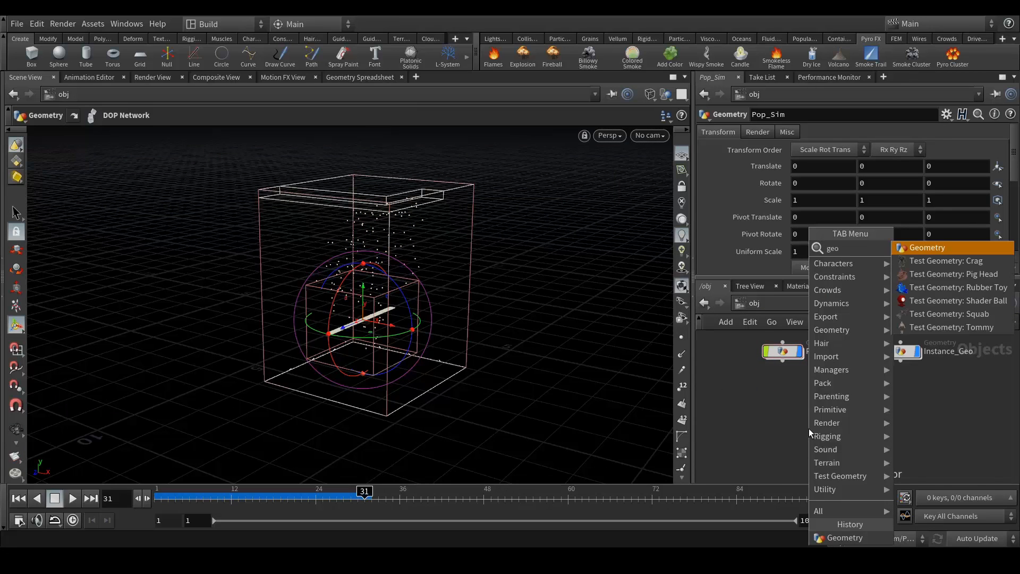
{"action": "key", "text": "Return"}
{"action": "left_click", "coordinate": [808, 428]}
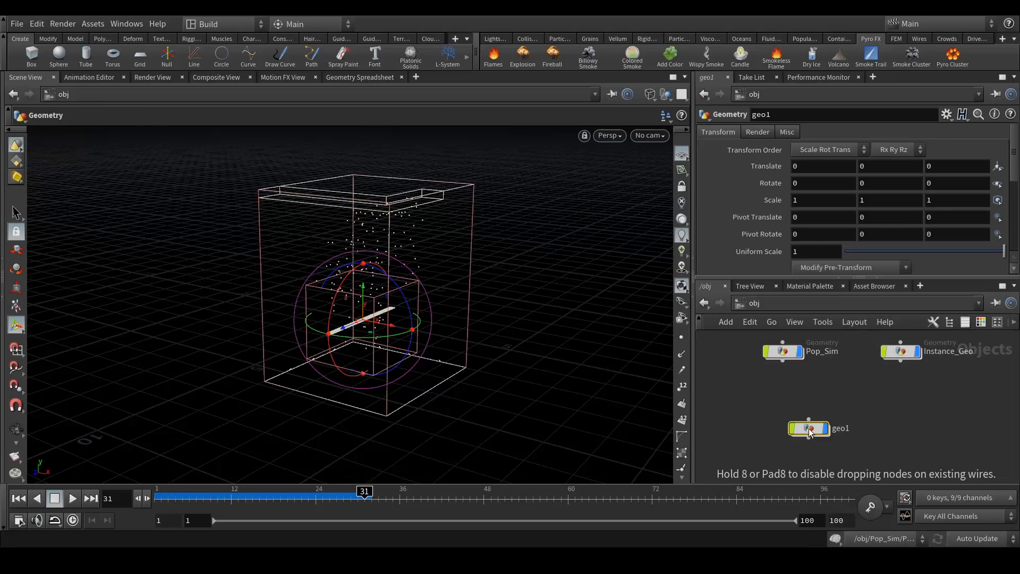
Step: Rename the new Geometry node as Instance_Render and enter its empty network
{"action": "double_click", "coordinate": [841, 428]}
{"action": "type", "text": "In"}
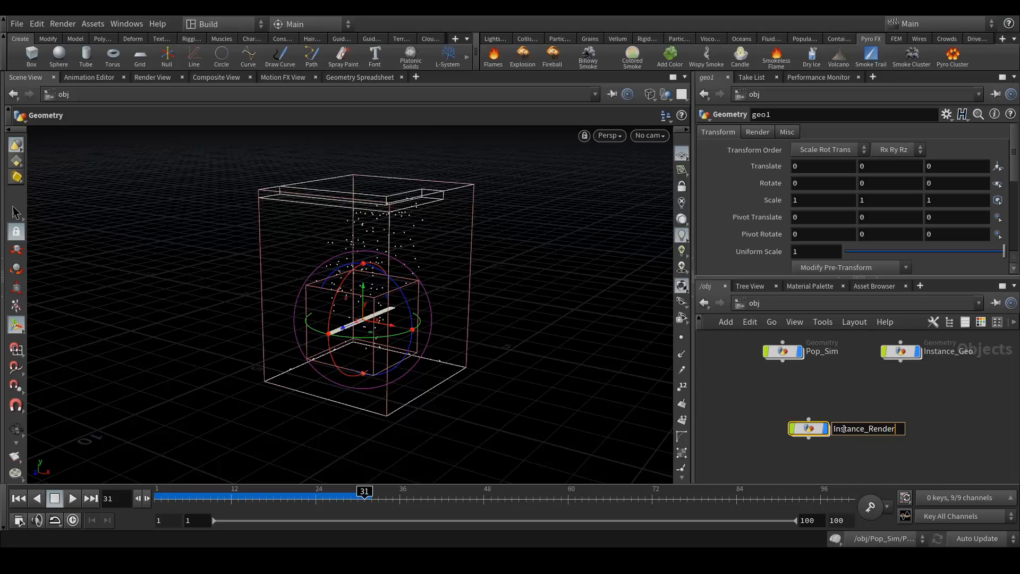
{"action": "type", "text": "stance_Render"}
{"action": "key", "text": "Return"}
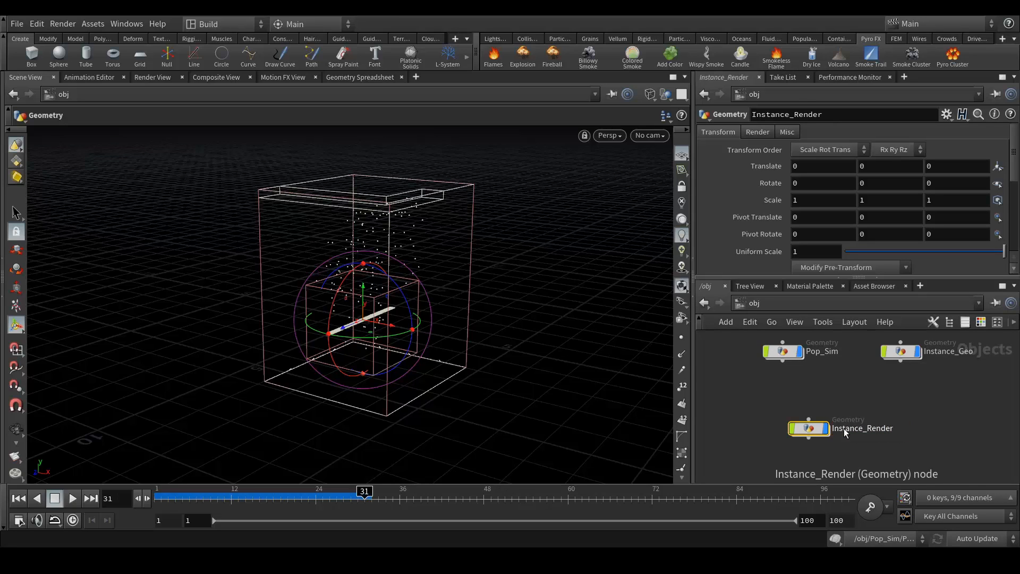
{"action": "double_click", "coordinate": [843, 428]}
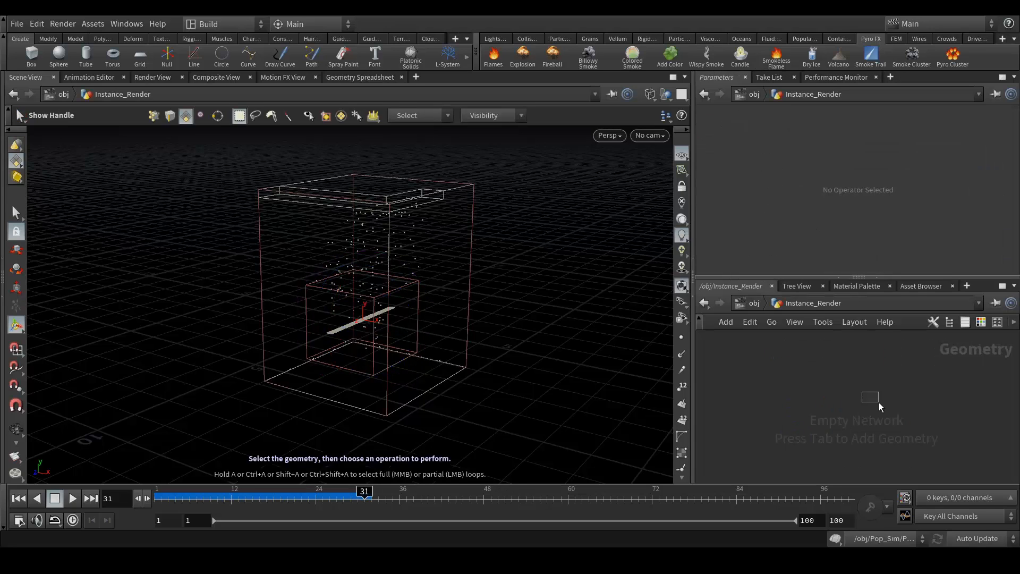
Step: Add a Dop Import node to the empty Instance_Render network
{"action": "key", "text": "Tab"}
{"action": "type", "text": "dopimport"}
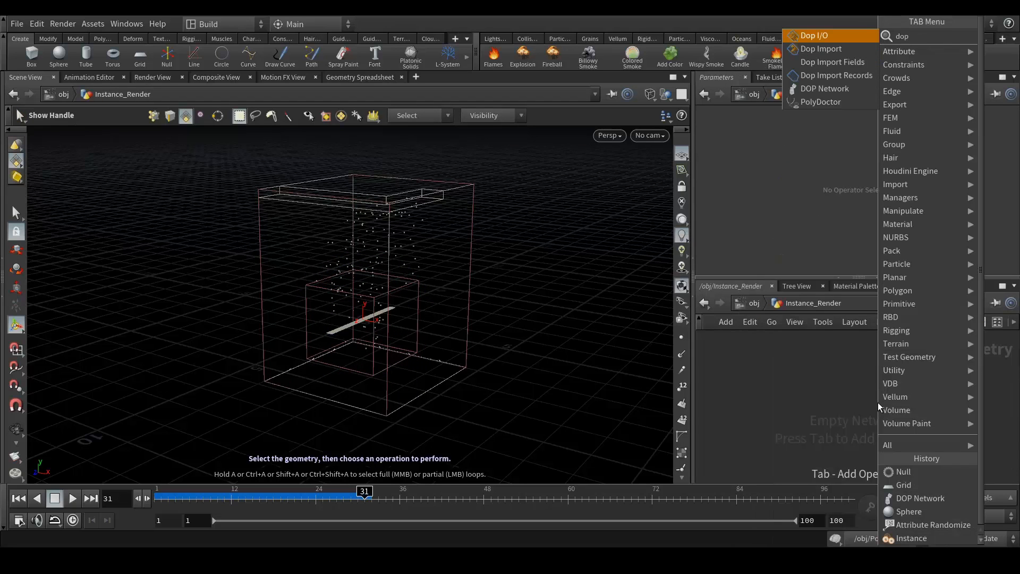
{"action": "key", "text": "Return"}
{"action": "left_click", "coordinate": [878, 402]}
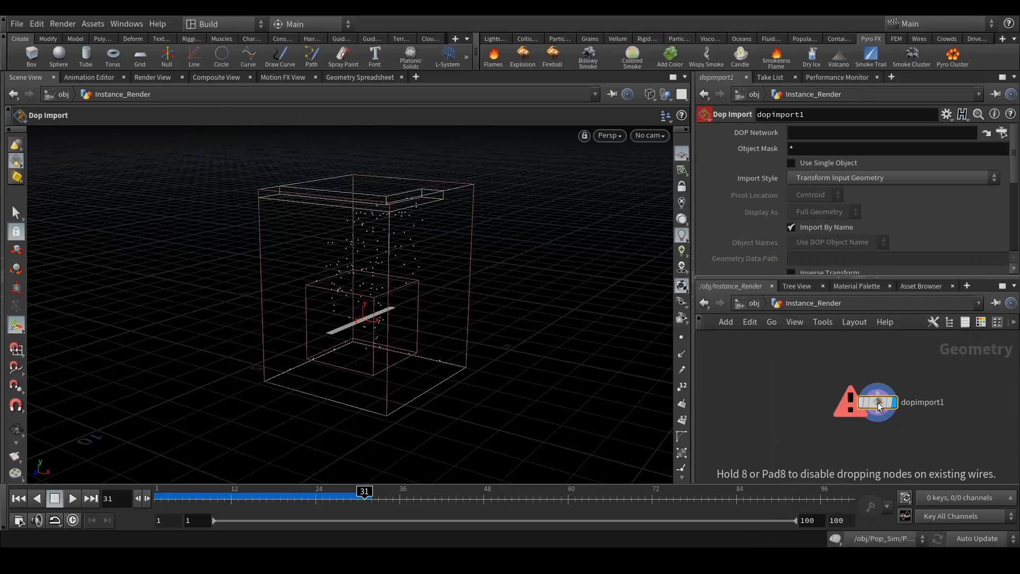
Step: Set dopimport1's DOP Network to /obj/Pop_Sim/Pop_Particles with import style Fetch Geometry from DOP Network, and scrub to frame 32
{"action": "left_click", "coordinate": [1000, 133]}
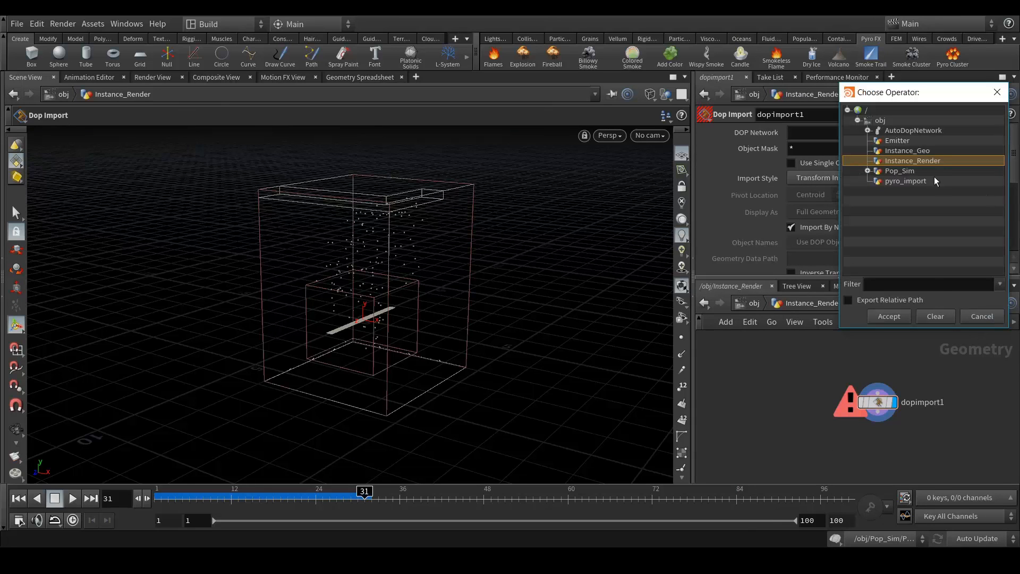
{"action": "left_click", "coordinate": [867, 172]}
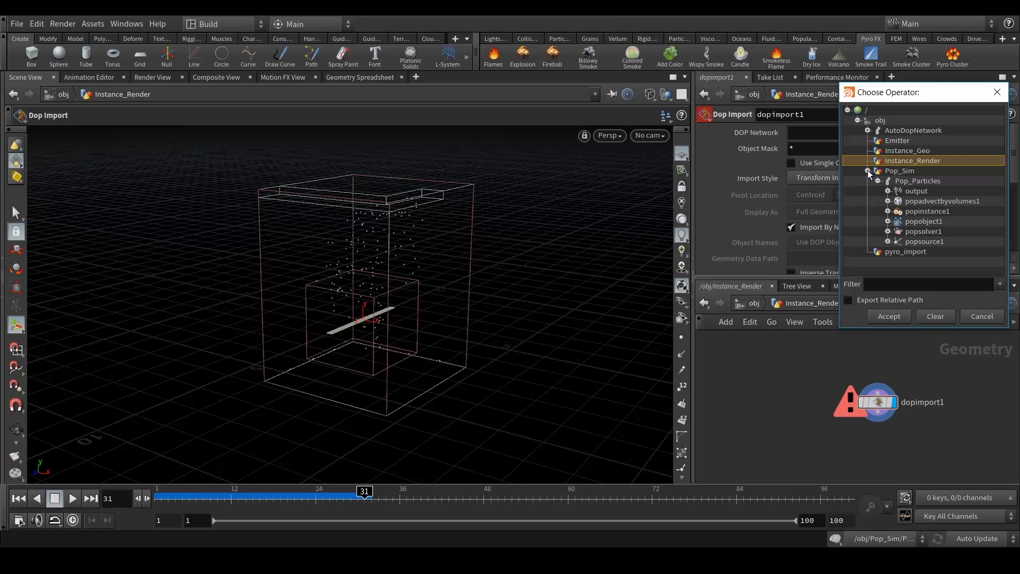
{"action": "left_click", "coordinate": [910, 182]}
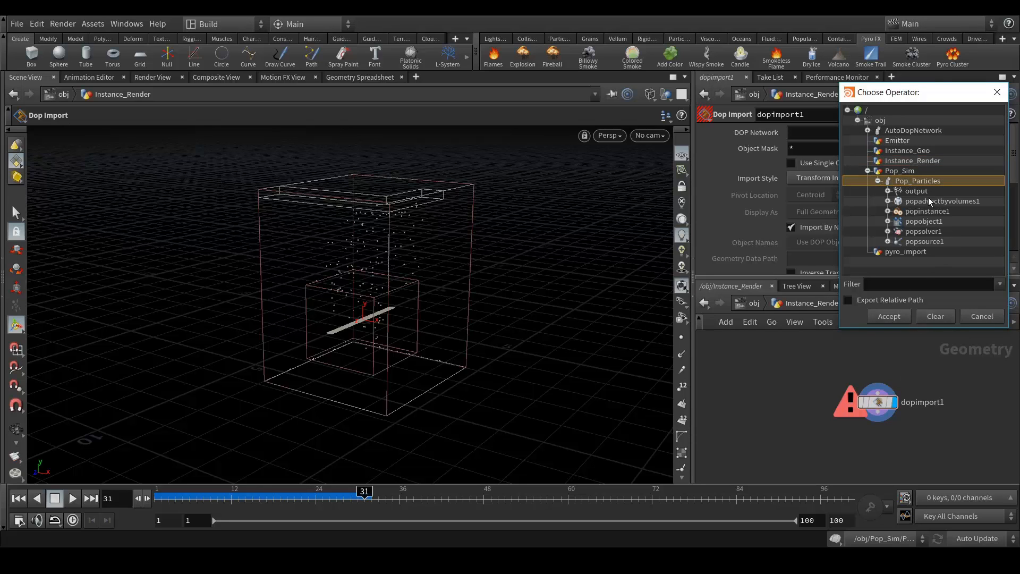
{"action": "left_click", "coordinate": [888, 316]}
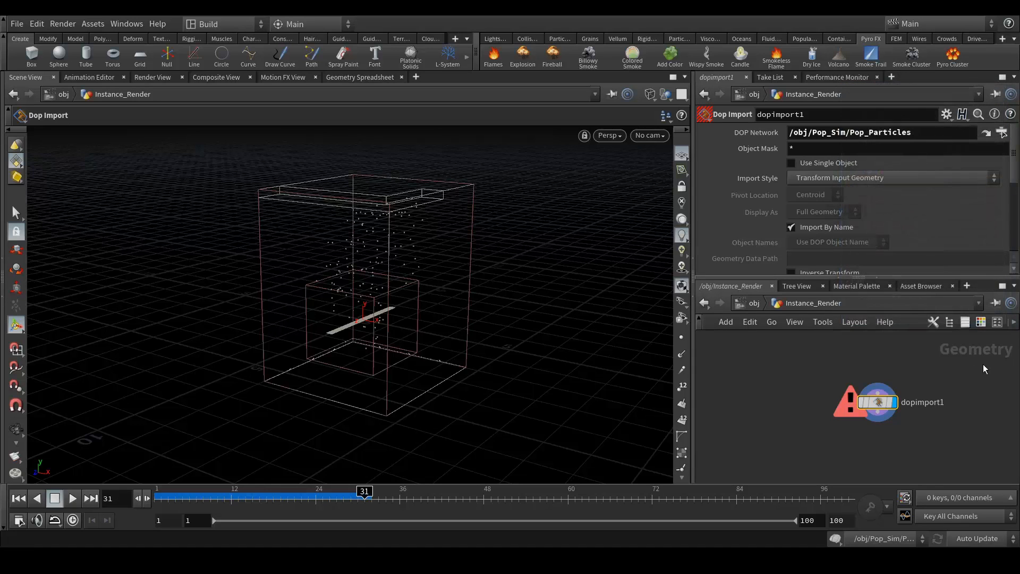
{"action": "left_click", "coordinate": [836, 180]}
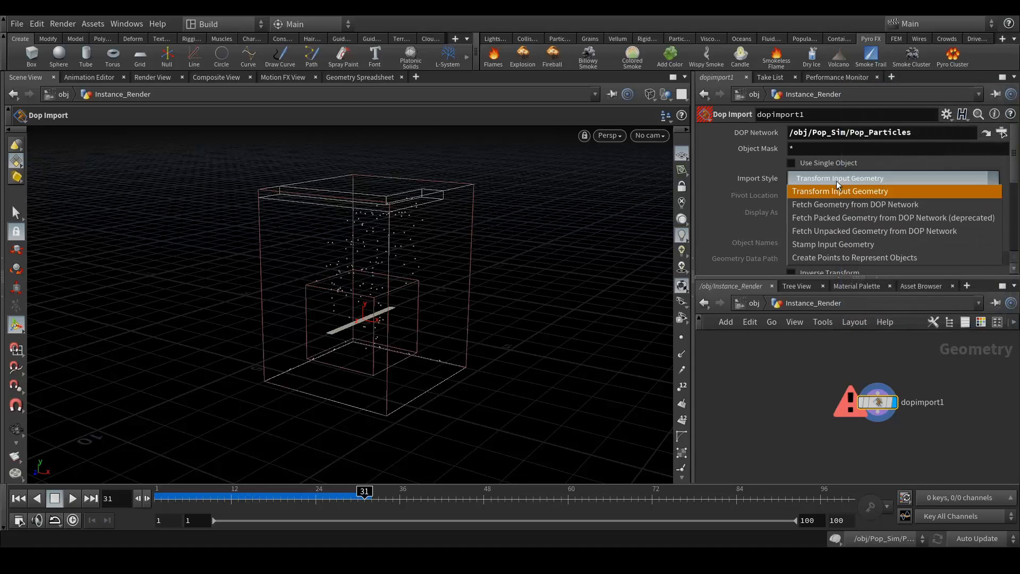
{"action": "left_click", "coordinate": [818, 205]}
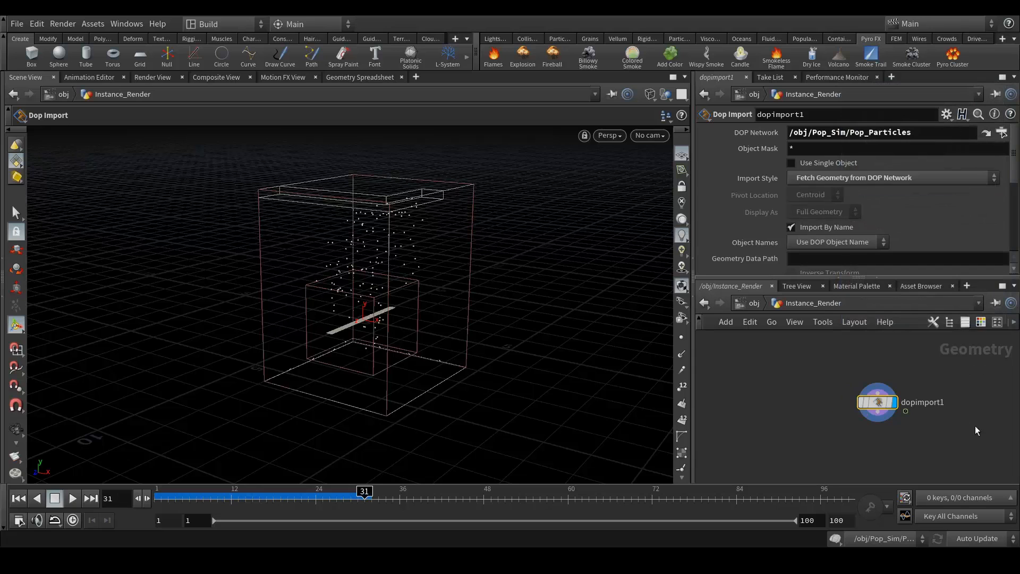
{"action": "left_click_drag", "start_coordinate": [326, 498], "coordinate": [371, 498]}
Step: Add an Instance node wired directly beneath dopimport1 and make it the displayed node
{"action": "middle_click_drag", "start_coordinate": [789, 415], "coordinate": [776, 340]}
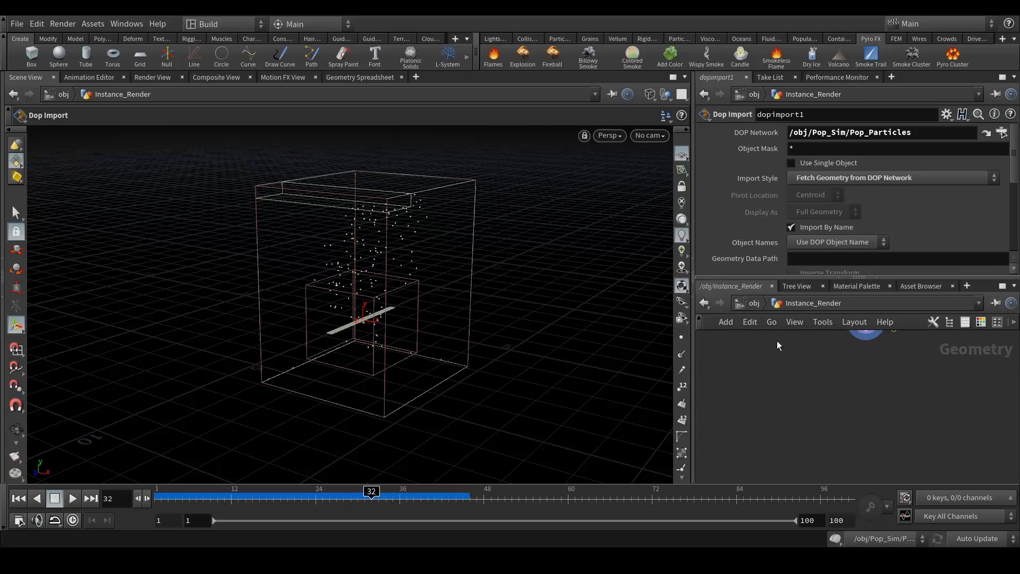
{"action": "middle_click_drag", "start_coordinate": [839, 362], "coordinate": [827, 398]}
{"action": "mouse_move", "coordinate": [841, 393]}
{"action": "left_mouse_down"}
{"action": "mouse_move", "coordinate": [854, 413]}
{"action": "mouse_move", "coordinate": [855, 401]}
{"action": "left_mouse_up"}
{"action": "key", "text": "Tab"}
{"action": "type", "text": "in"}
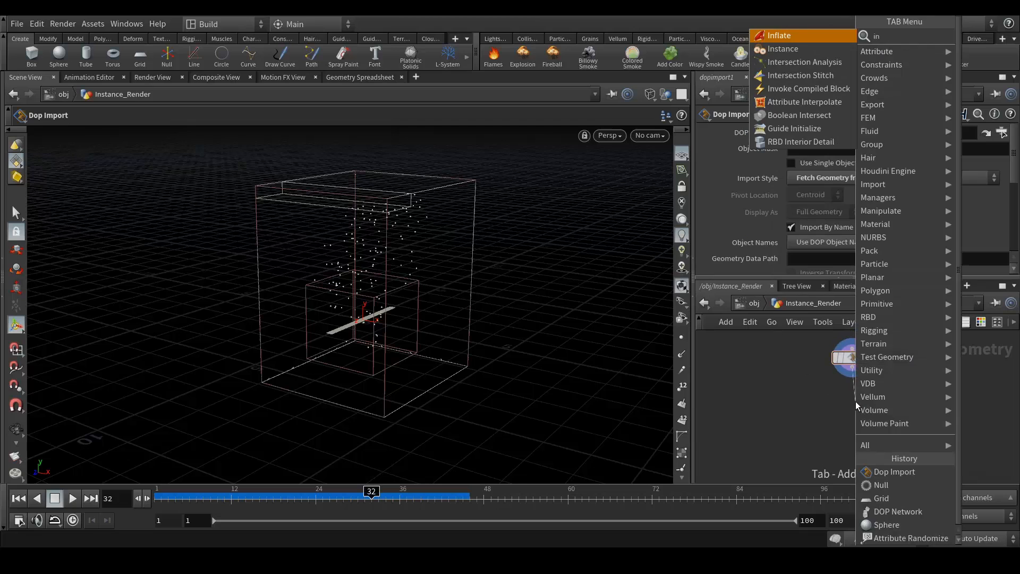
{"action": "type", "text": "sta"}
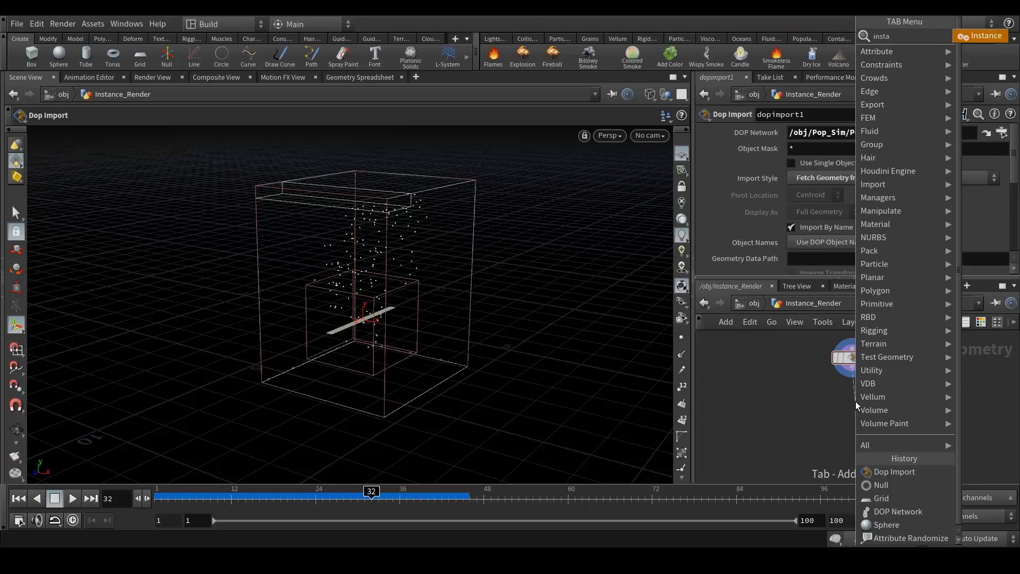
{"action": "key", "text": "Return"}
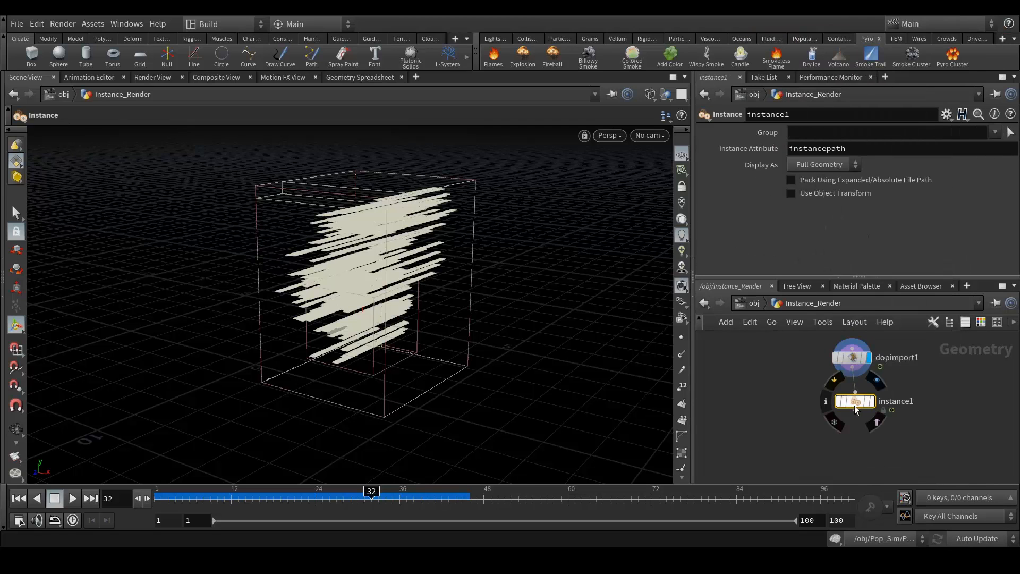
{"action": "left_click_drag", "start_coordinate": [854, 403], "coordinate": [852, 402]}
{"action": "left_click", "coordinate": [868, 402]}
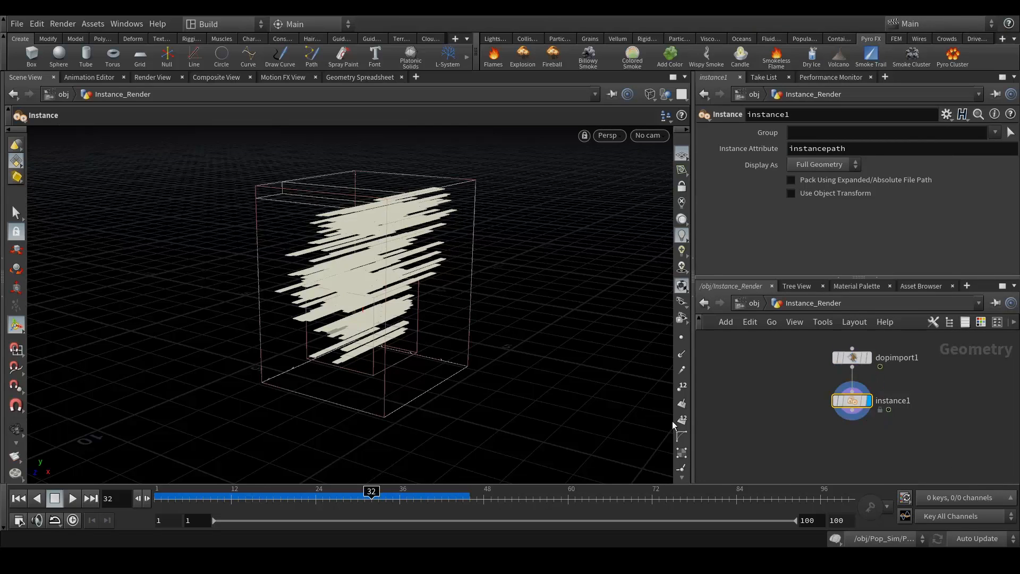
Step: Add a Null node wired below instance1 and rename it Instance_OUT
{"action": "left_click", "coordinate": [852, 418]}
{"action": "key", "text": "Tab"}
{"action": "type", "text": "null"}
{"action": "key", "text": "Return"}
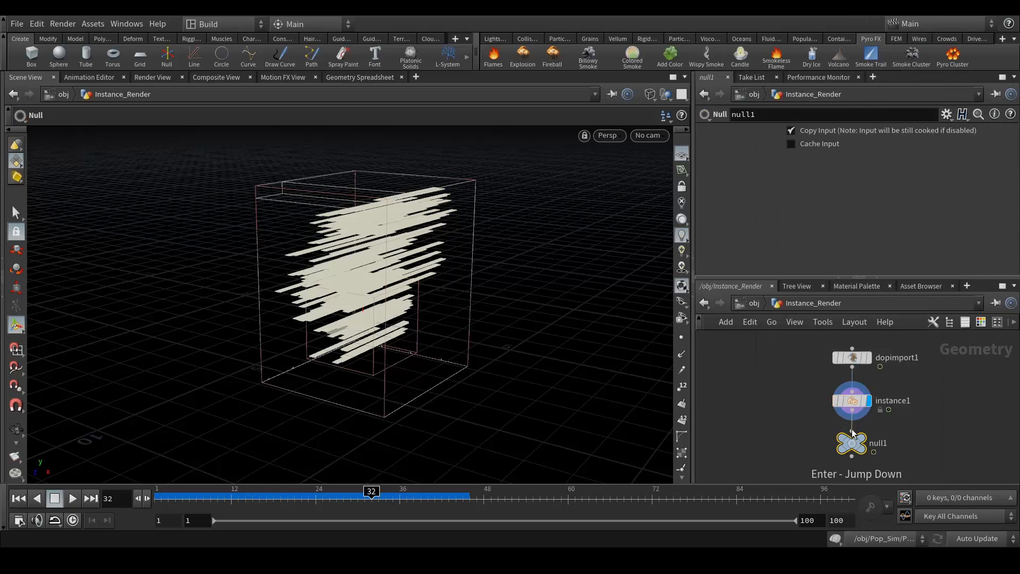
{"action": "double_click", "coordinate": [879, 444]}
{"action": "type", "text": "Instance"}
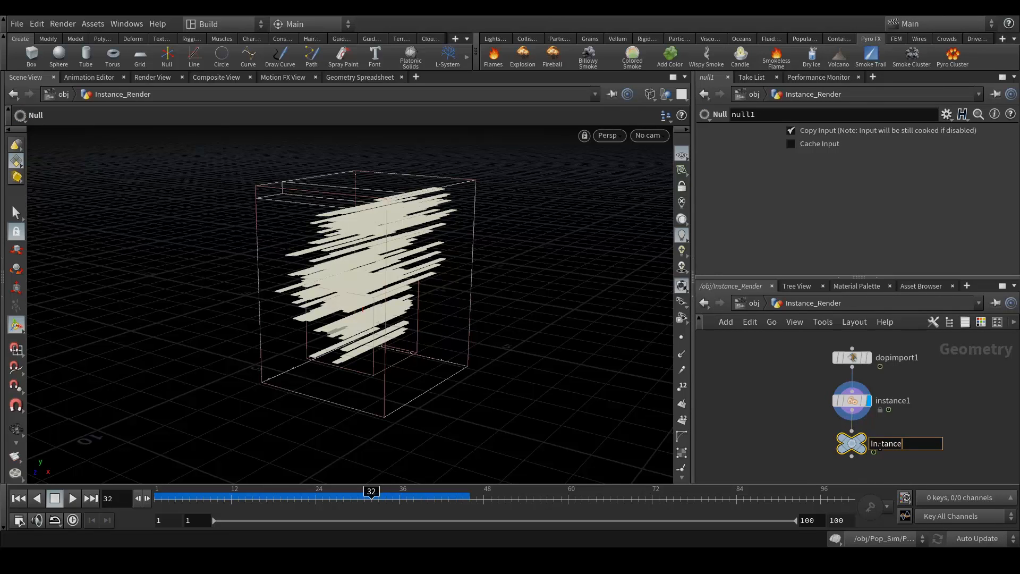
{"action": "type", "text": "_OUT"}
{"action": "key", "text": "Return"}
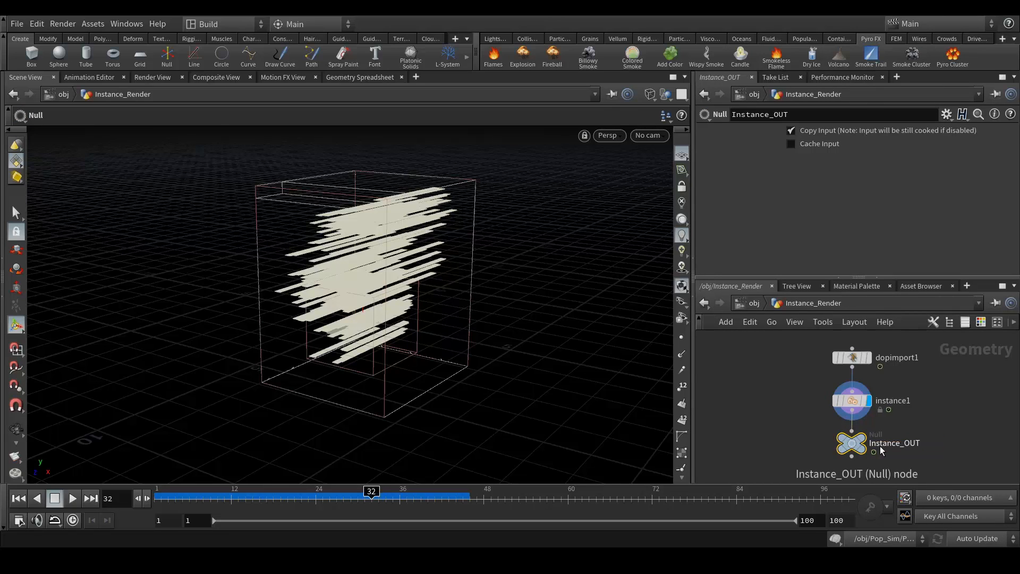
Step: Go up to the object level, enter Pop_Sim, and examine the instanced strips against the smoke in shaded display at frame 22
{"action": "left_click", "coordinate": [757, 304]}
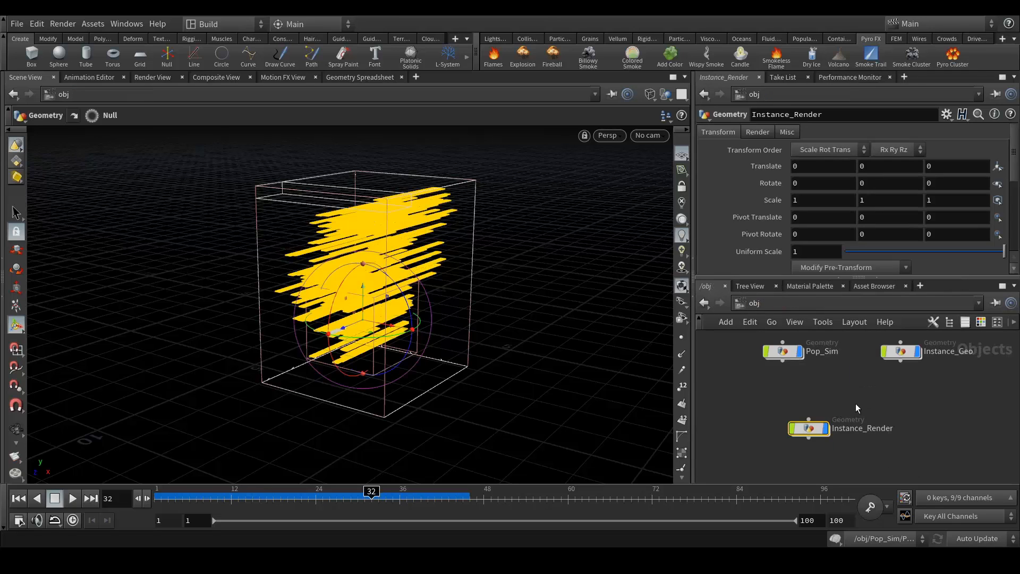
{"action": "left_click", "coordinate": [924, 428]}
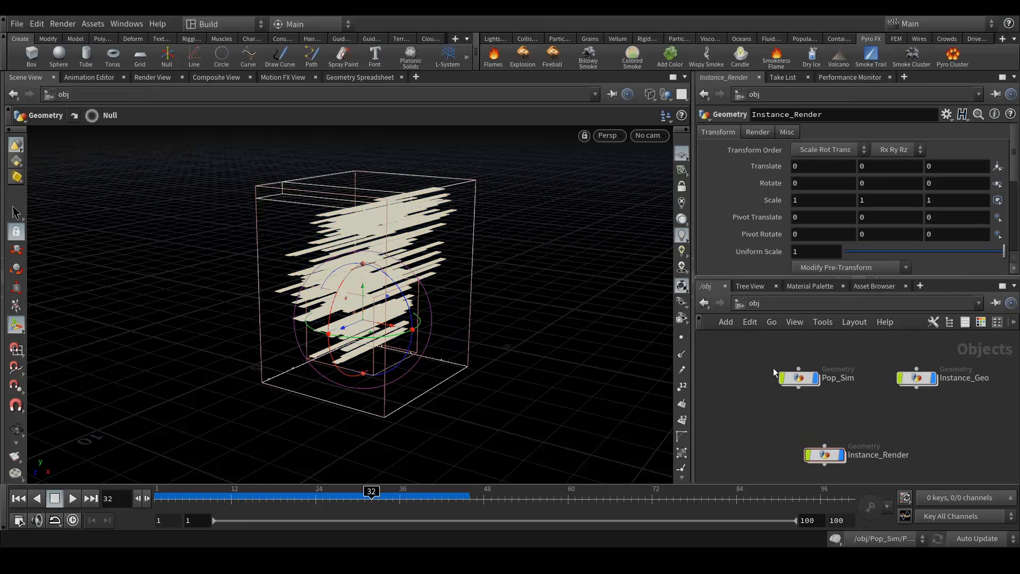
{"action": "double_click", "coordinate": [802, 378]}
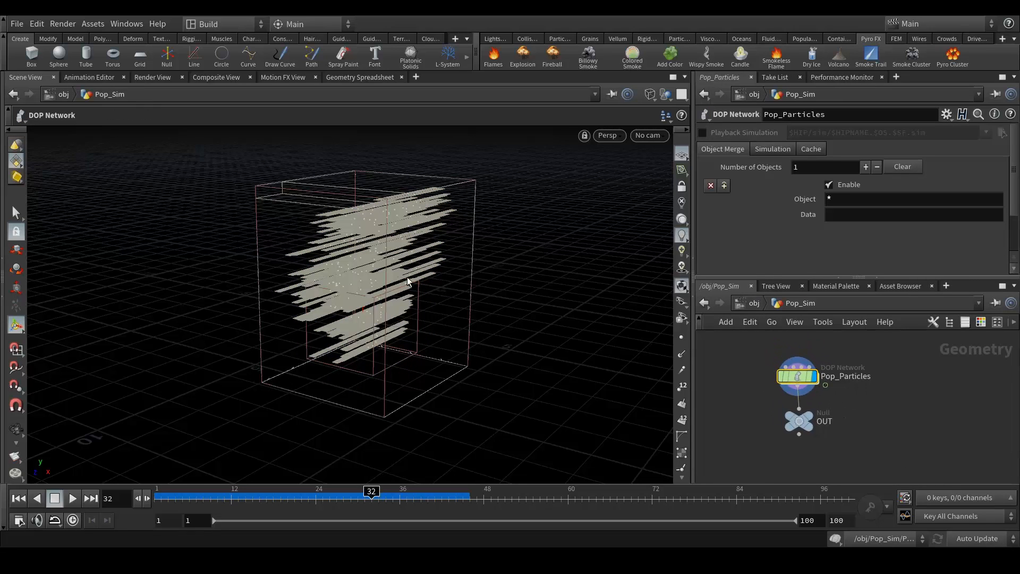
{"action": "key", "text": "w"}
{"action": "key", "text": "w"}
{"action": "left_click_drag", "start_coordinate": [491, 251], "coordinate": [486, 283], "text": "alt"}
{"action": "left_click_drag", "start_coordinate": [341, 498], "coordinate": [466, 444]}
{"action": "key", "text": "w"}
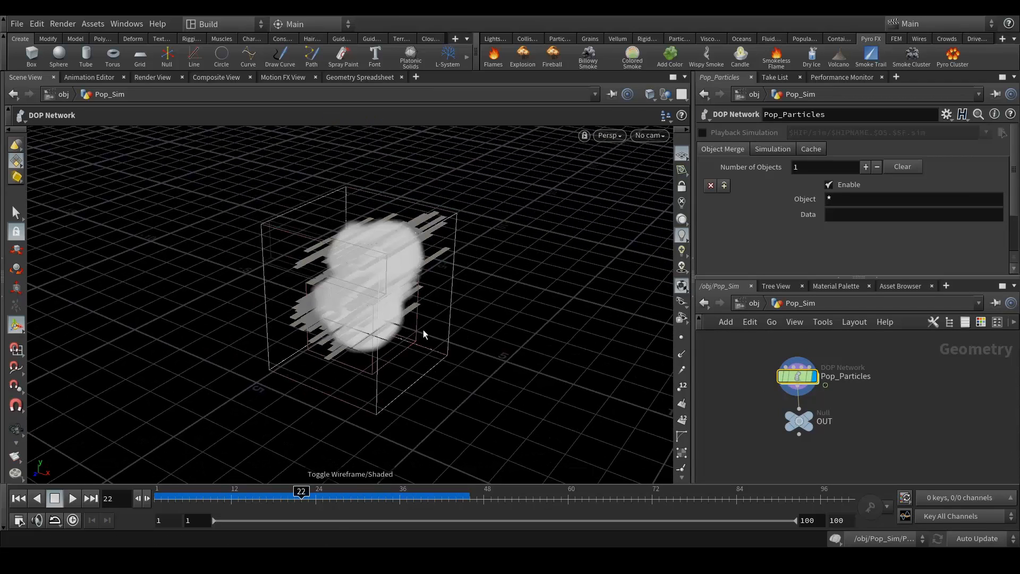
Step: Return to the object level, hide the pyro smoke objects, and move the timeline to frame 42
{"action": "left_click", "coordinate": [753, 303]}
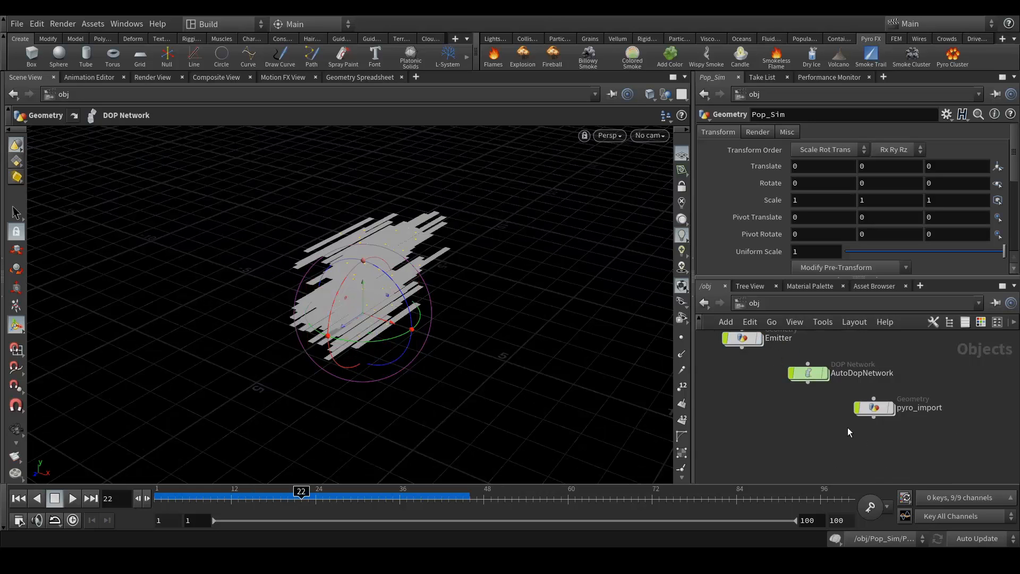
{"action": "scroll", "coordinate": [833, 422], "scroll_direction": "down", "scroll_amount": 5}
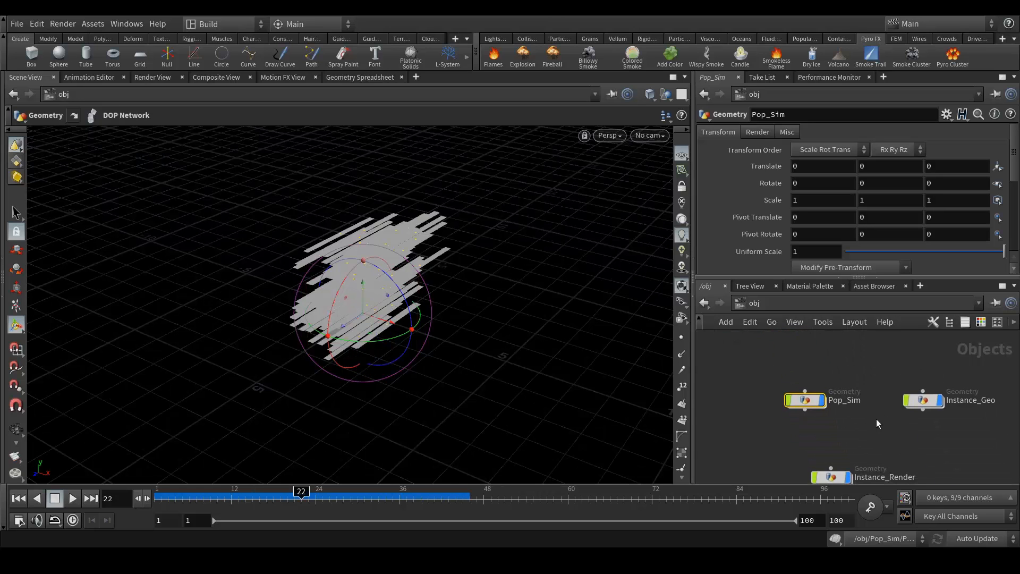
{"action": "mouse_move", "coordinate": [393, 497]}
{"action": "left_mouse_down"}
{"action": "mouse_move", "coordinate": [223, 497]}
{"action": "mouse_move", "coordinate": [457, 500]}
{"action": "mouse_move", "coordinate": [188, 500]}
{"action": "mouse_move", "coordinate": [441, 502]}
{"action": "left_mouse_up"}
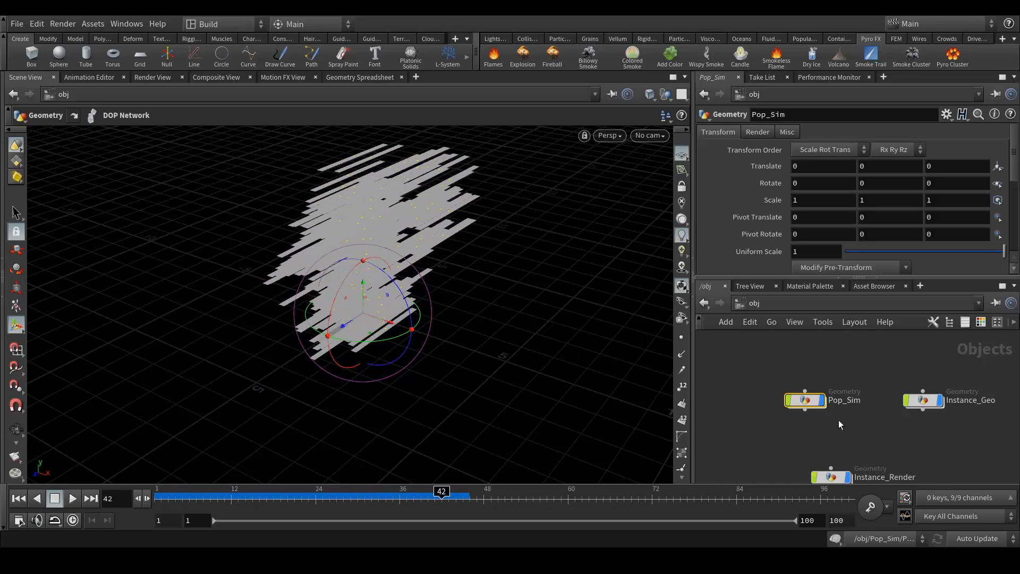
Step: Enter the Pop_Sim network and step back to frame 40 to examine the particles on the strips
{"action": "scroll", "coordinate": [801, 421], "scroll_direction": "up", "scroll_amount": 3}
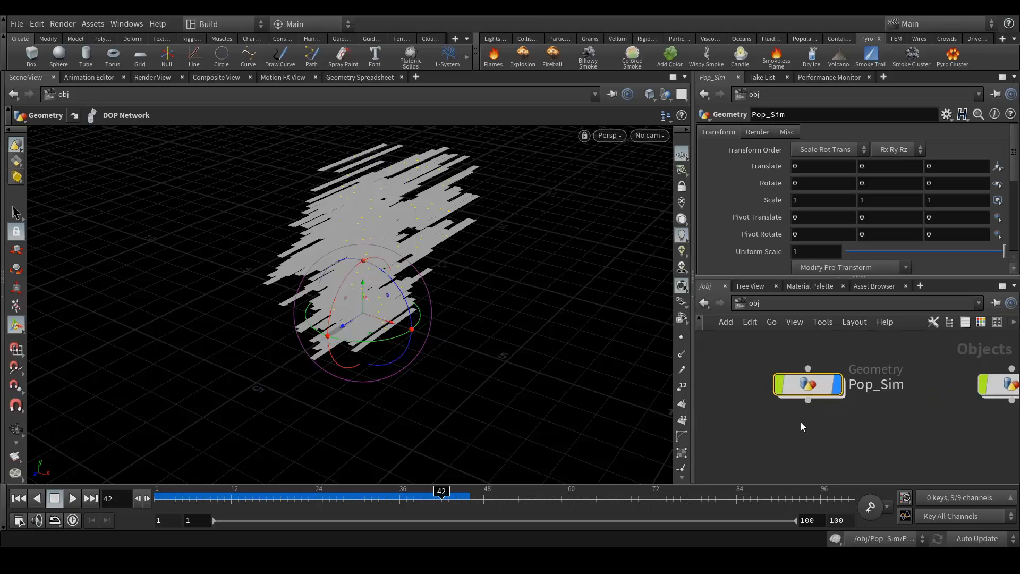
{"action": "double_click", "coordinate": [808, 383]}
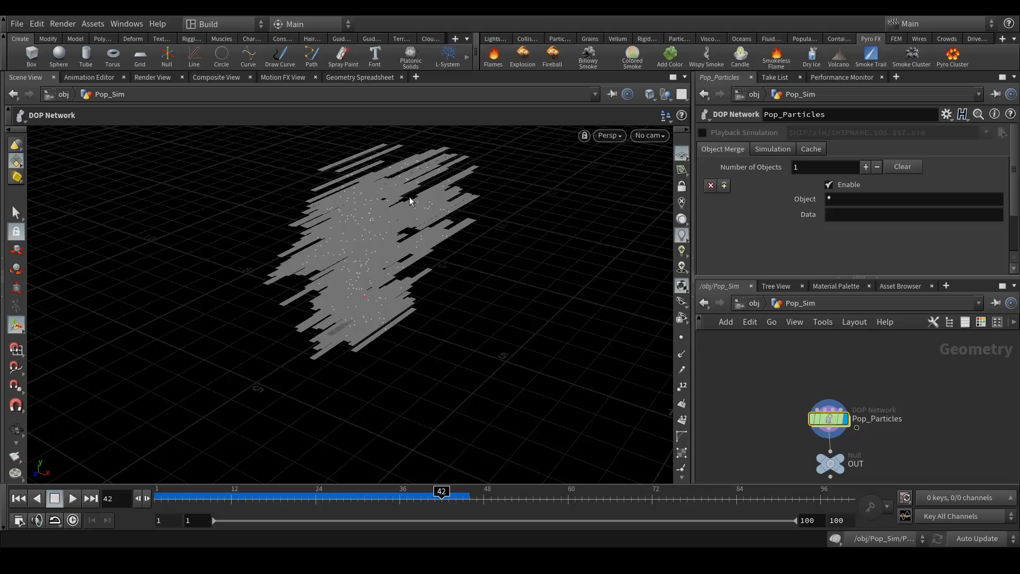
{"action": "key", "text": "Left"}
{"action": "key", "text": "Left"}
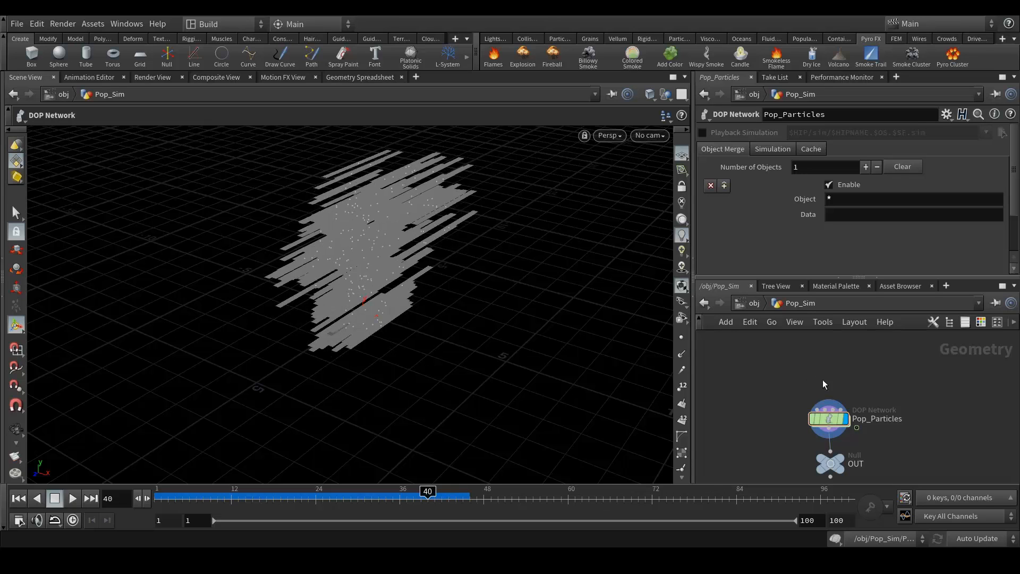
Step: Add an Attribute Randomize node above Pop_Particles and wire it into the DOP network's first input
{"action": "key", "text": "Tab"}
{"action": "type", "text": "randa"}
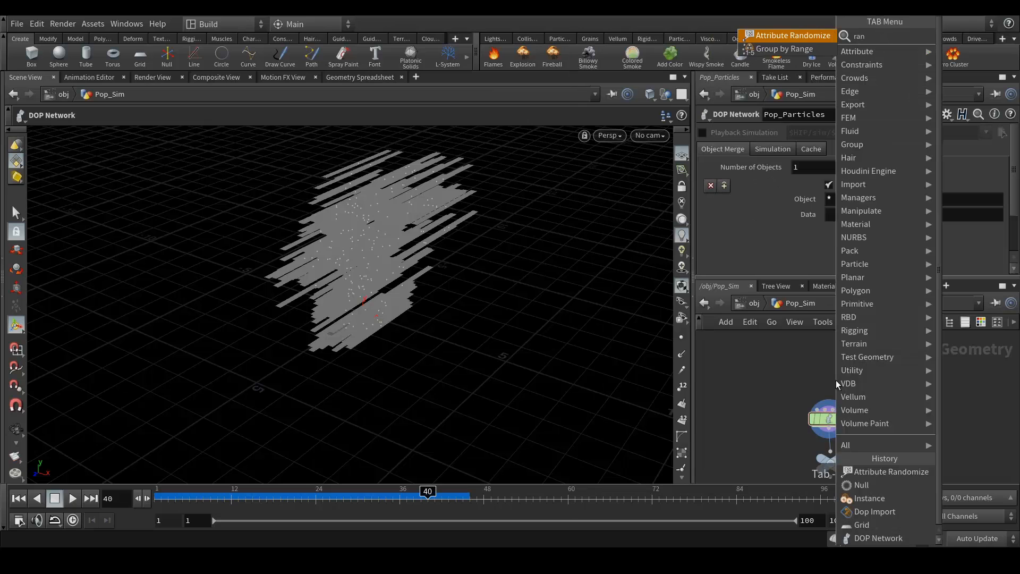
{"action": "key", "text": "Return"}
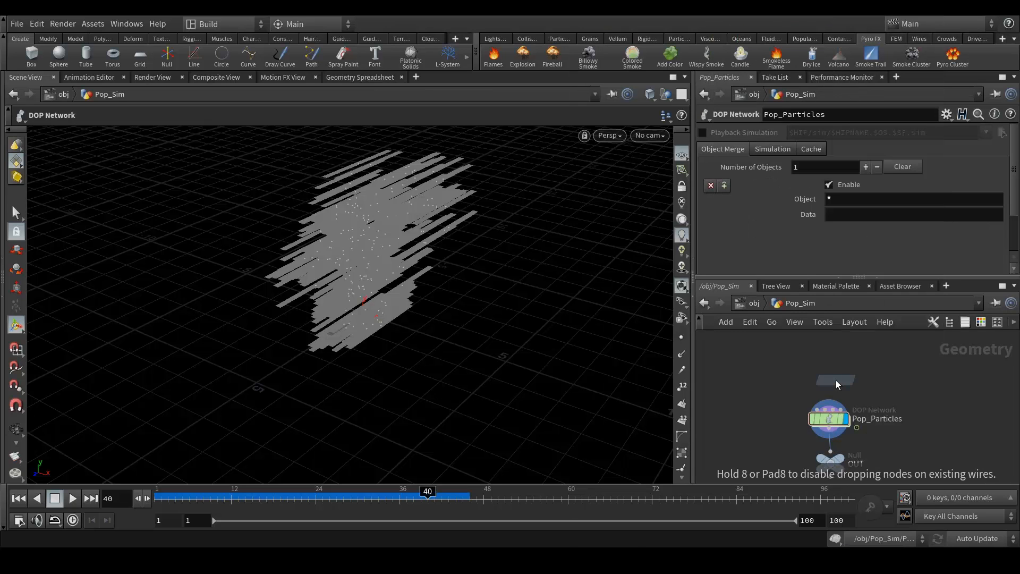
{"action": "left_click", "coordinate": [835, 380]}
{"action": "left_click_drag", "start_coordinate": [836, 381], "coordinate": [829, 401]}
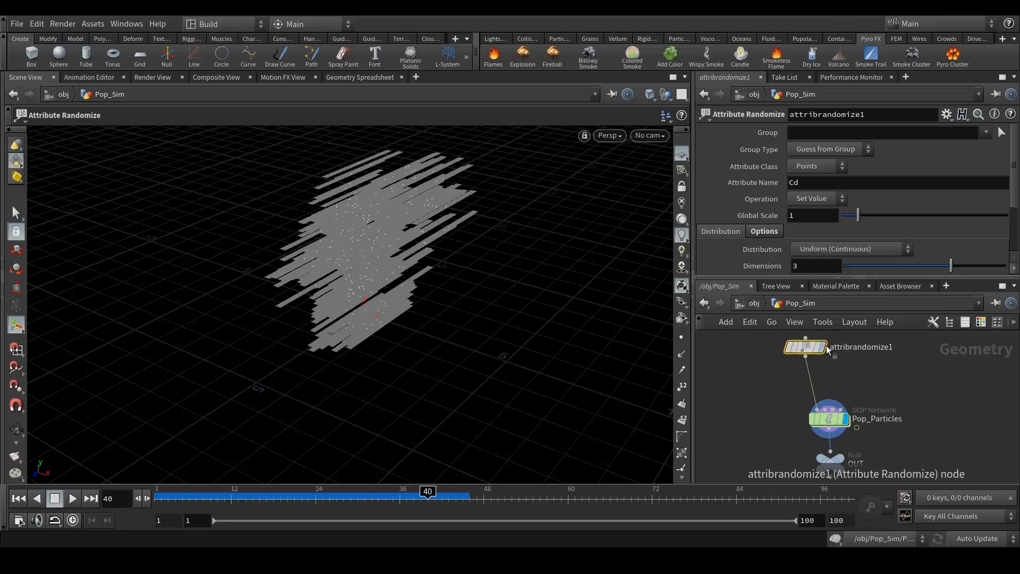
{"action": "mouse_move", "coordinate": [817, 351]}
{"action": "middle_click_drag", "start_coordinate": [906, 367], "coordinate": [913, 390]}
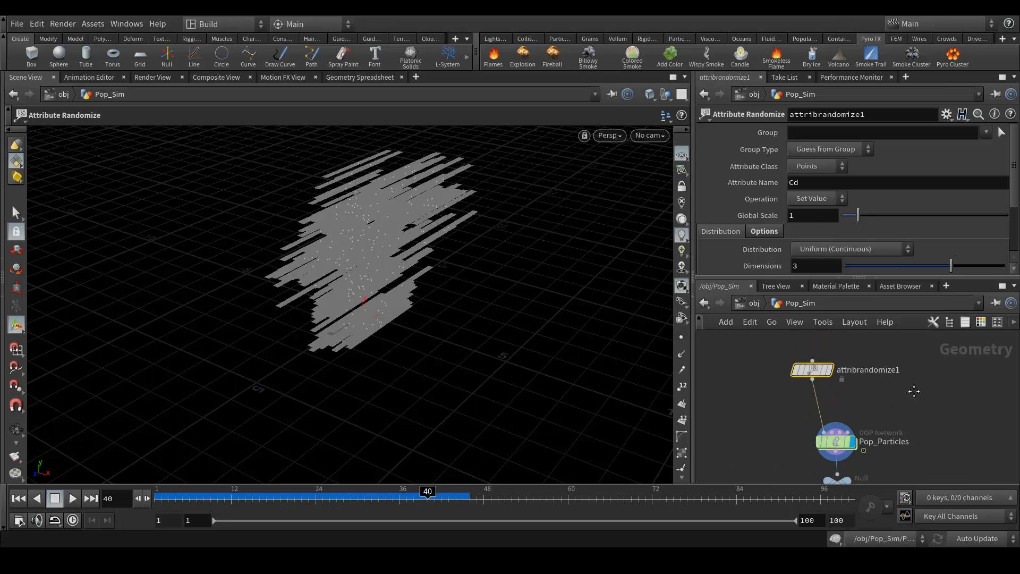
Step: Set the Attribute Randomize node's attribute name to pscale
{"action": "double_click", "coordinate": [794, 182]}
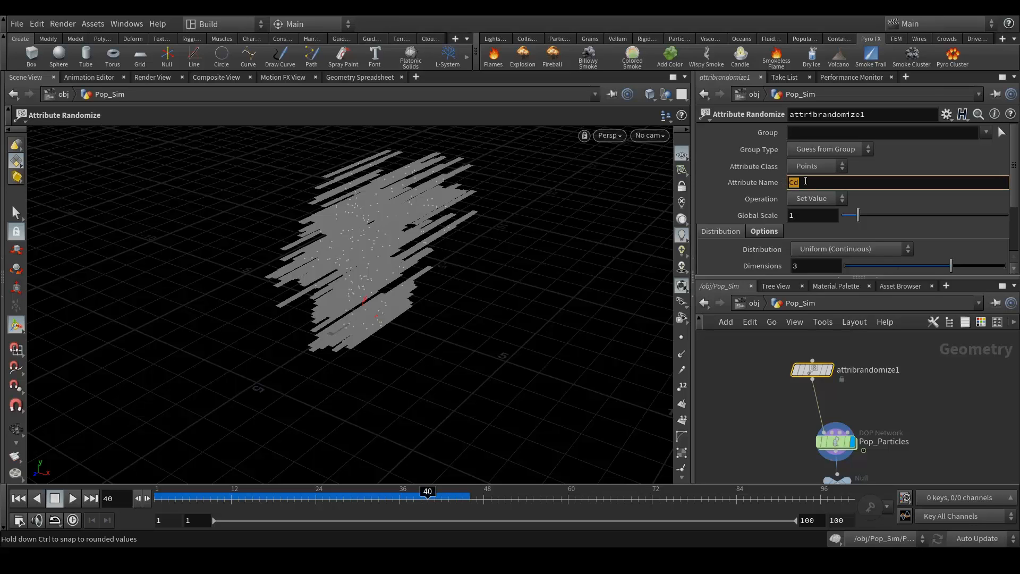
{"action": "type", "text": "pscale"}
{"action": "key", "text": "Return"}
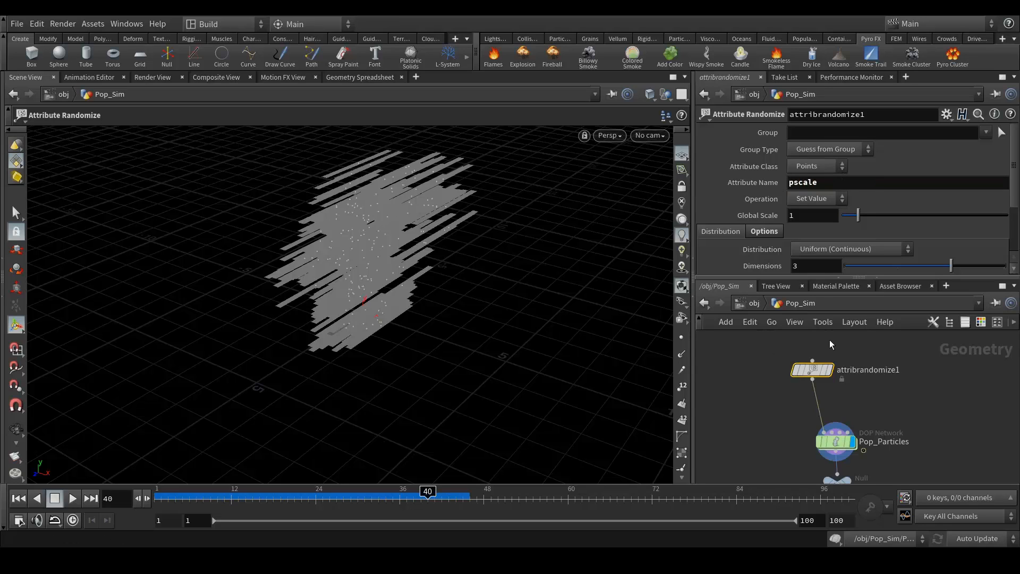
Step: Enter Pop_Particles, look inside popsource1's internal network, and return to the Pop_Particles level
{"action": "double_click", "coordinate": [848, 445]}
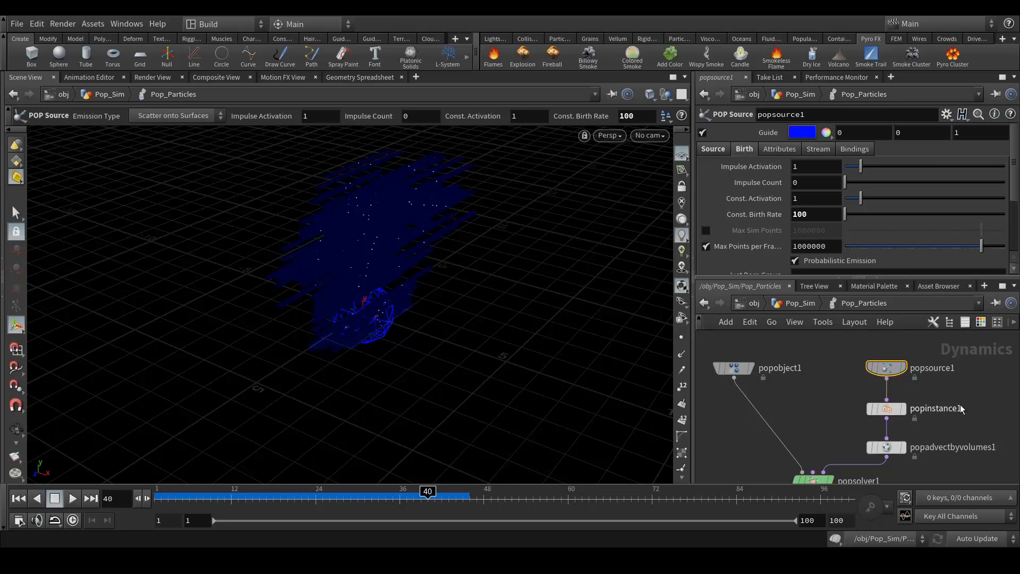
{"action": "double_click", "coordinate": [887, 370]}
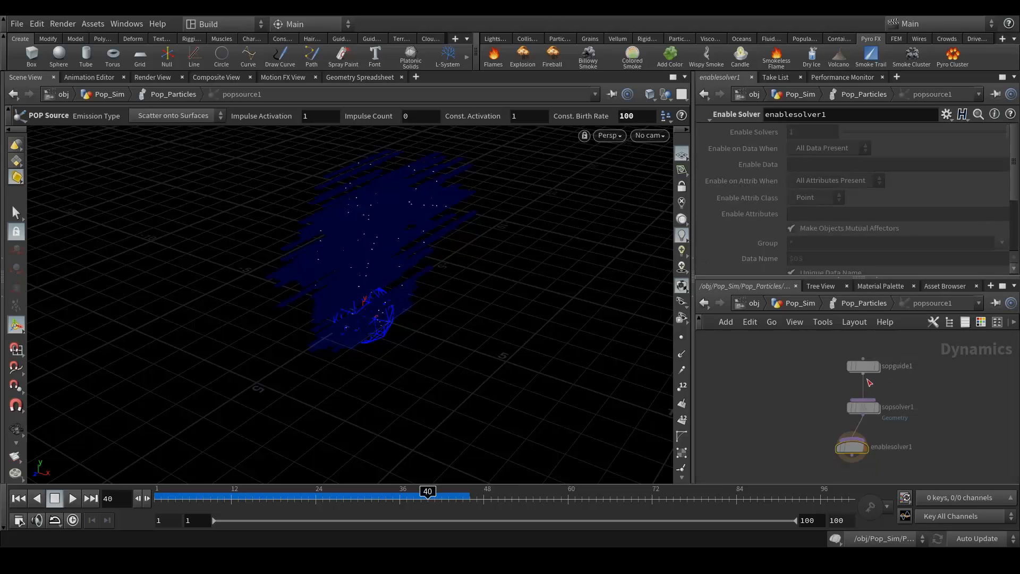
{"action": "left_click", "coordinate": [853, 301]}
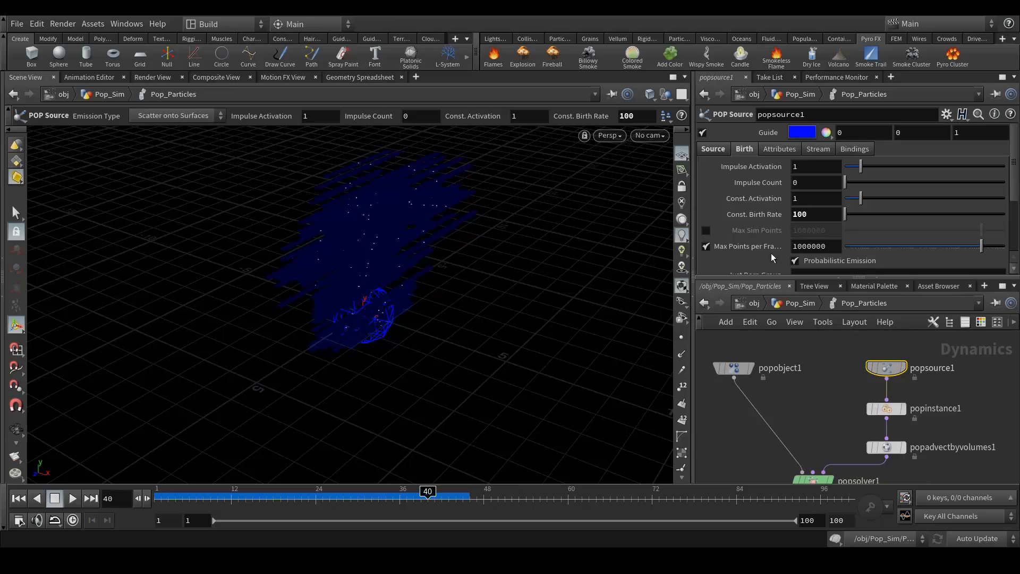
Step: Review popsource1's emission source settings and return to the Pop_Sim network
{"action": "left_click", "coordinate": [712, 150]}
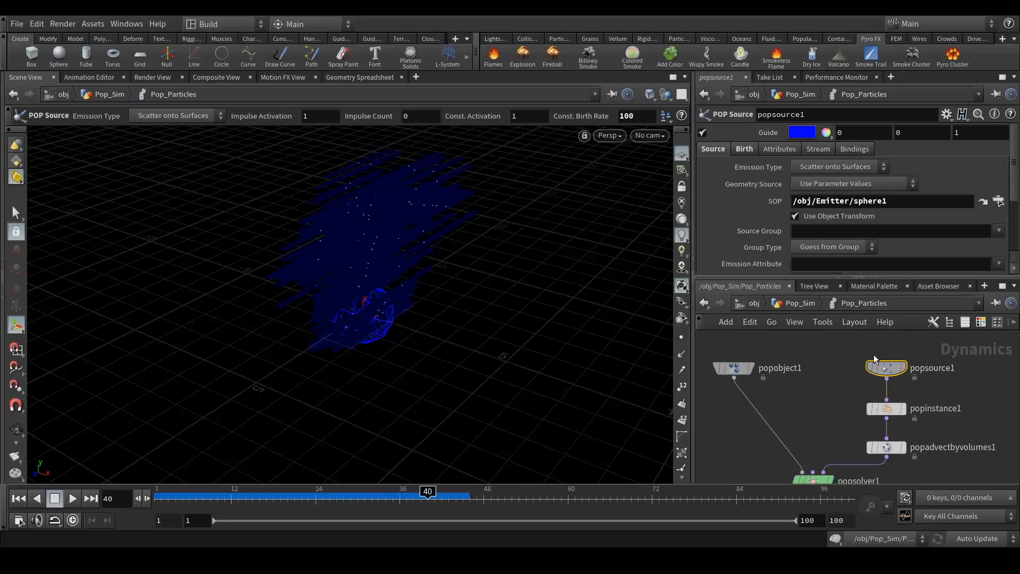
{"action": "left_click", "coordinate": [941, 394]}
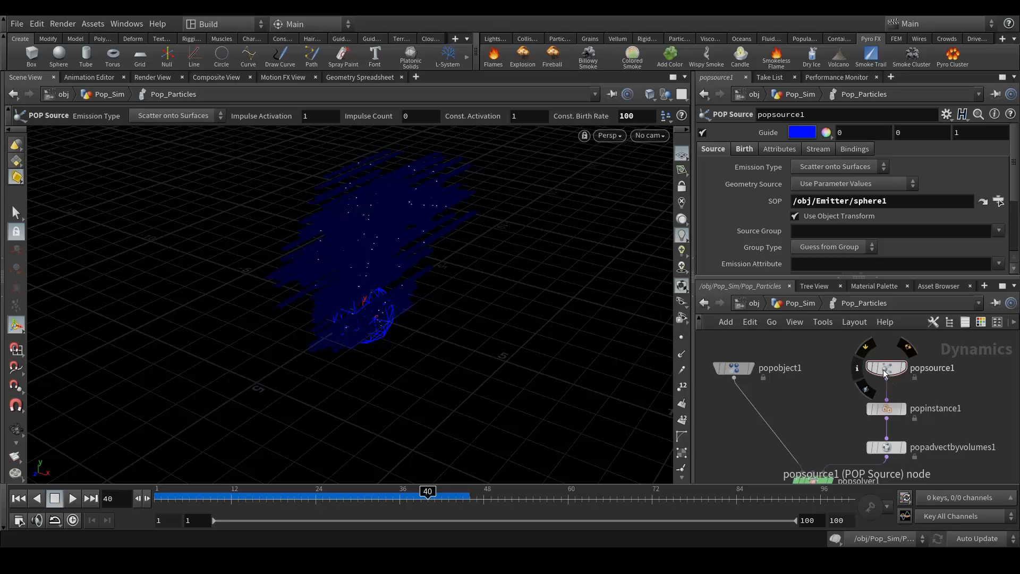
{"action": "left_click", "coordinate": [799, 302]}
Step: Add an Object Merge node above attribrandomize1 and set its Object 1 to /obj/Emitter/sphere1
{"action": "middle_click_drag", "start_coordinate": [864, 370], "coordinate": [847, 466]}
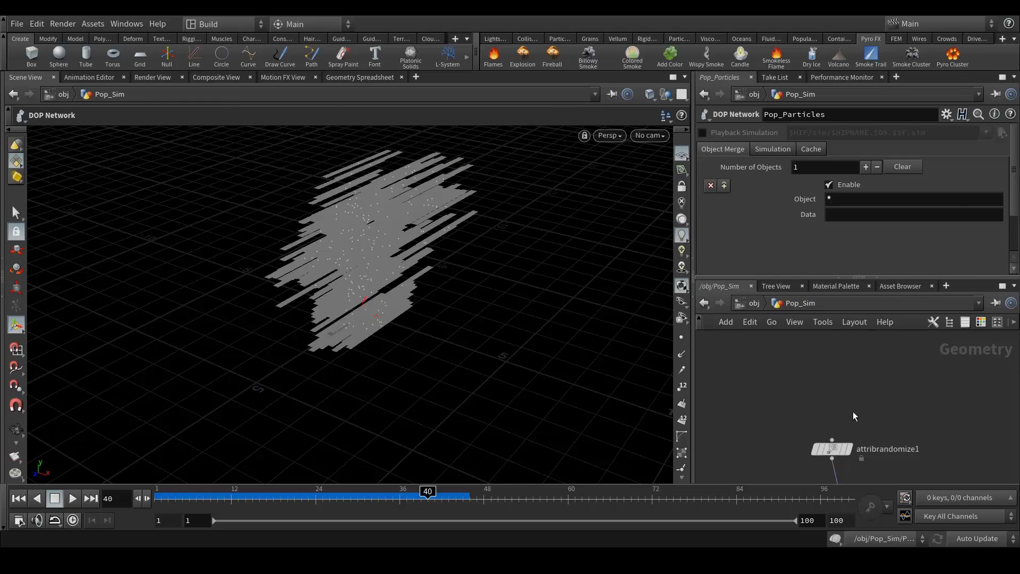
{"action": "key", "text": "Tab"}
{"action": "type", "text": "obje"}
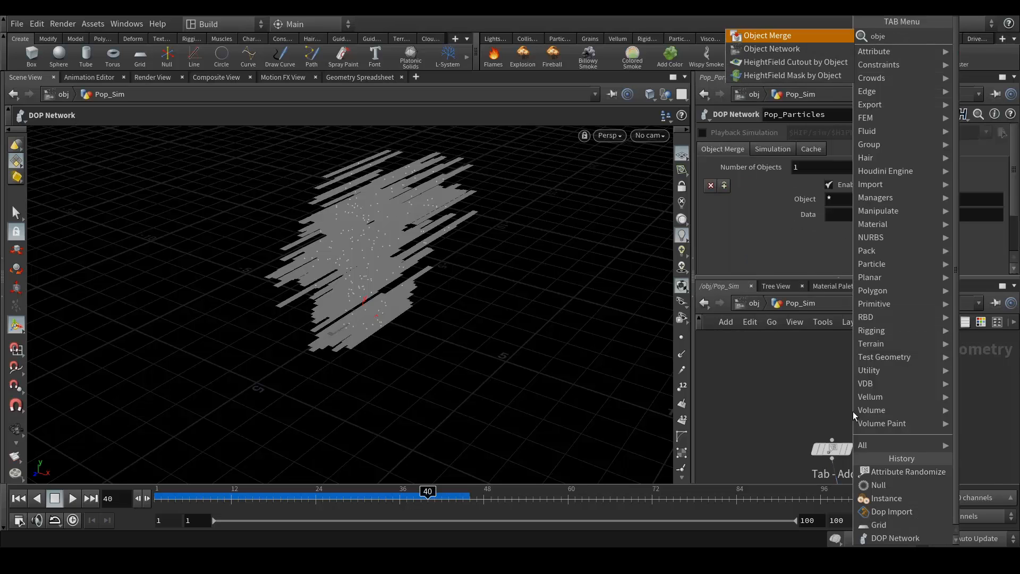
{"action": "key", "text": "Return"}
{"action": "left_click", "coordinate": [853, 411]}
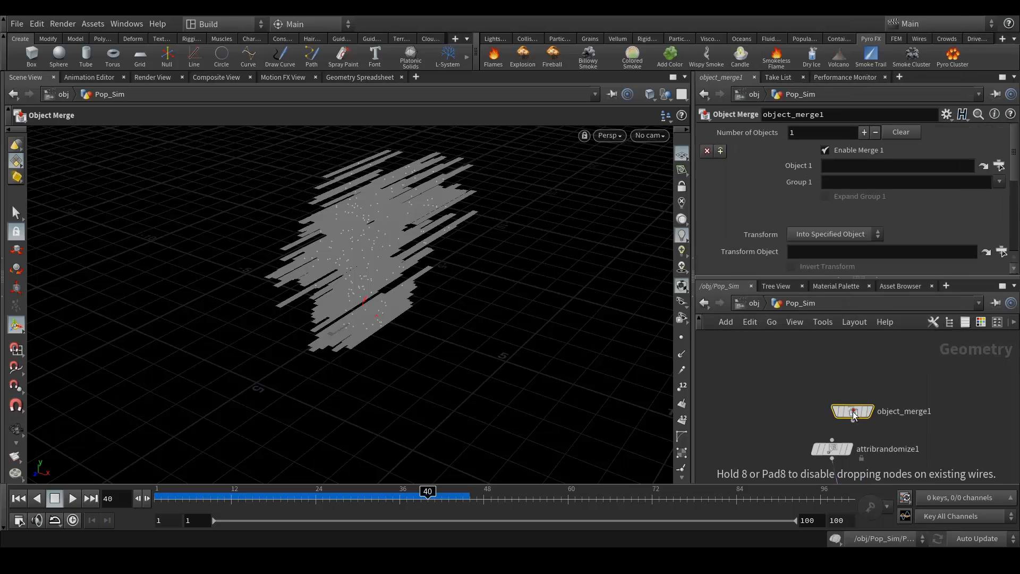
{"action": "left_click", "coordinate": [837, 394]}
{"action": "left_click", "coordinate": [999, 165]}
{"action": "double_click", "coordinate": [919, 124]}
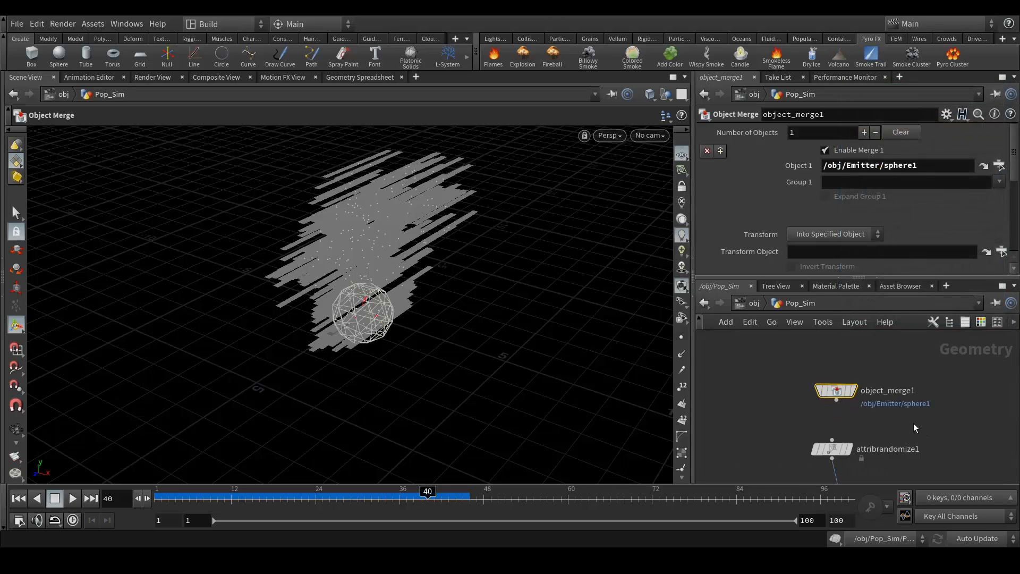
Step: Enter Pop_Particles and set popsource1's Geometry Source to Use First Context Geometry
{"action": "middle_click_drag", "start_coordinate": [958, 401], "coordinate": [951, 368]}
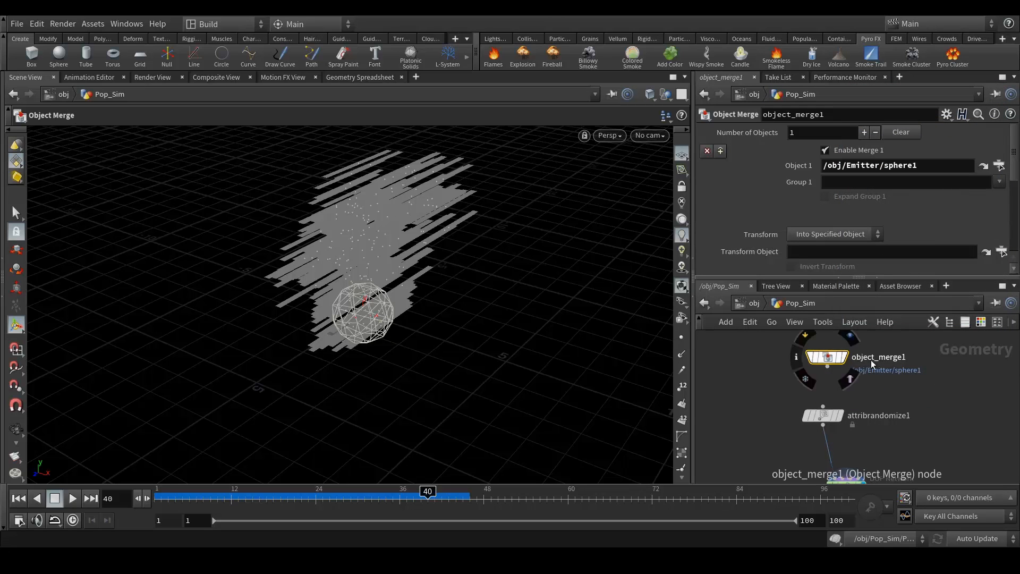
{"action": "middle_click_drag", "start_coordinate": [945, 422], "coordinate": [935, 349]}
{"action": "double_click", "coordinate": [851, 425]}
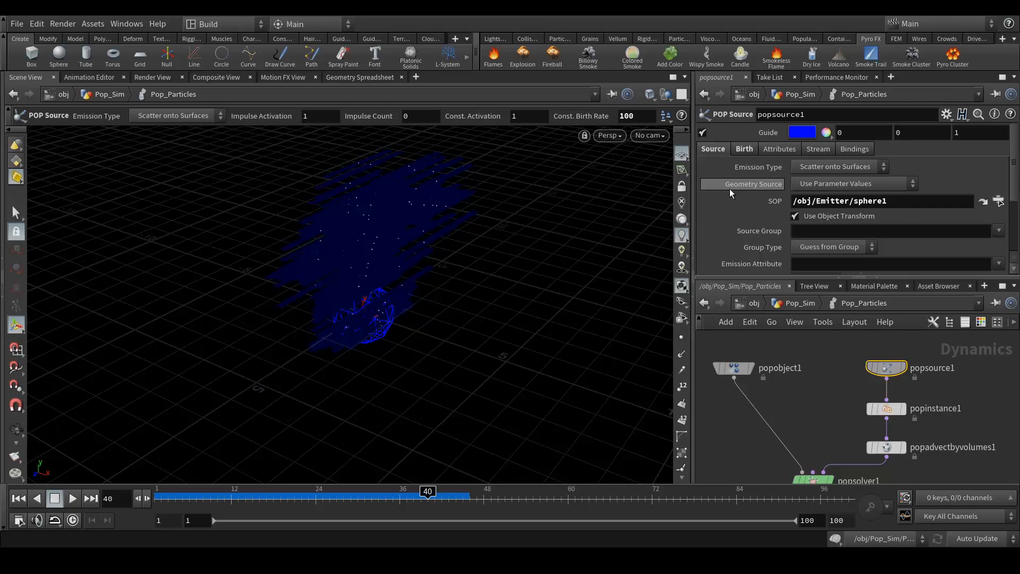
{"action": "left_click", "coordinate": [847, 184]}
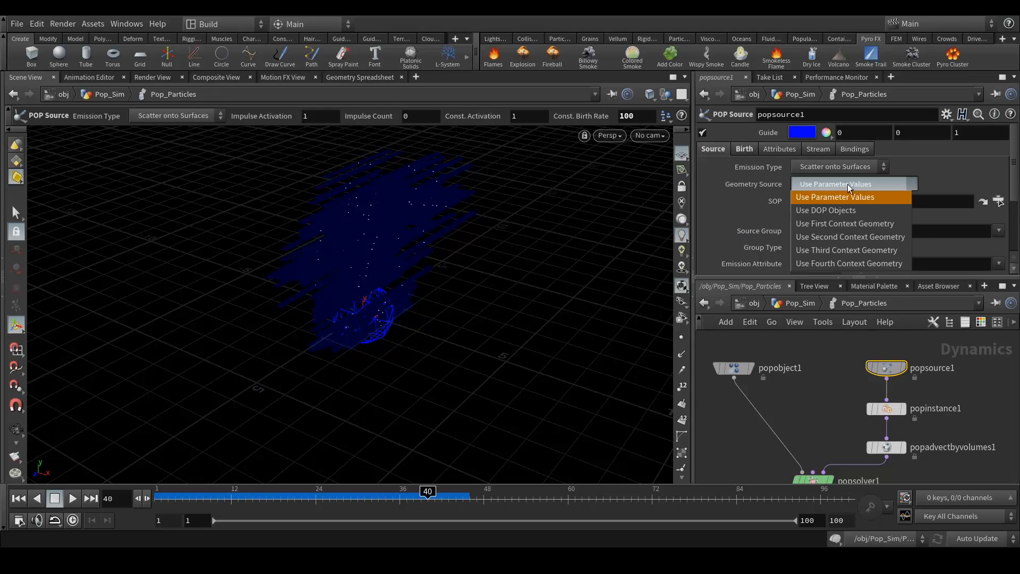
{"action": "left_click", "coordinate": [814, 224]}
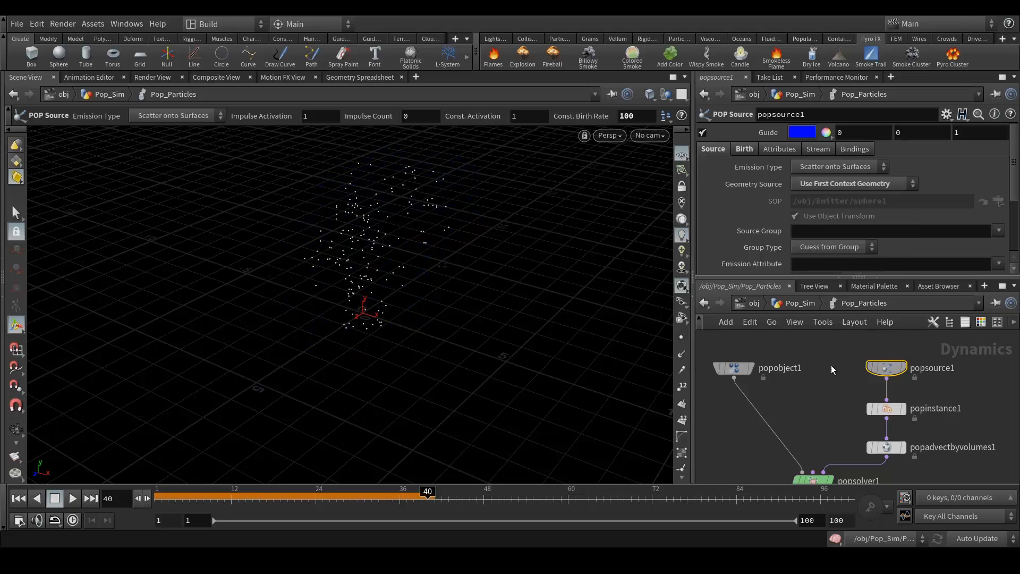
Step: Return to the Pop_Sim network and wire object_merge1 into the input of attribrandomize1
{"action": "left_click", "coordinate": [792, 309]}
{"action": "middle_click_drag", "start_coordinate": [903, 393], "coordinate": [906, 462]}
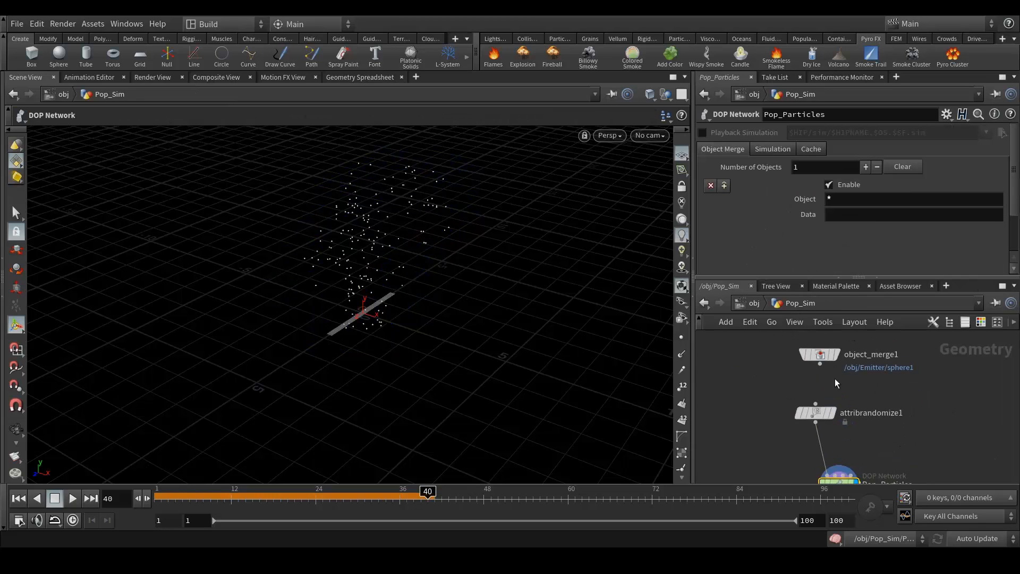
{"action": "middle_click_drag", "start_coordinate": [908, 407], "coordinate": [910, 384]}
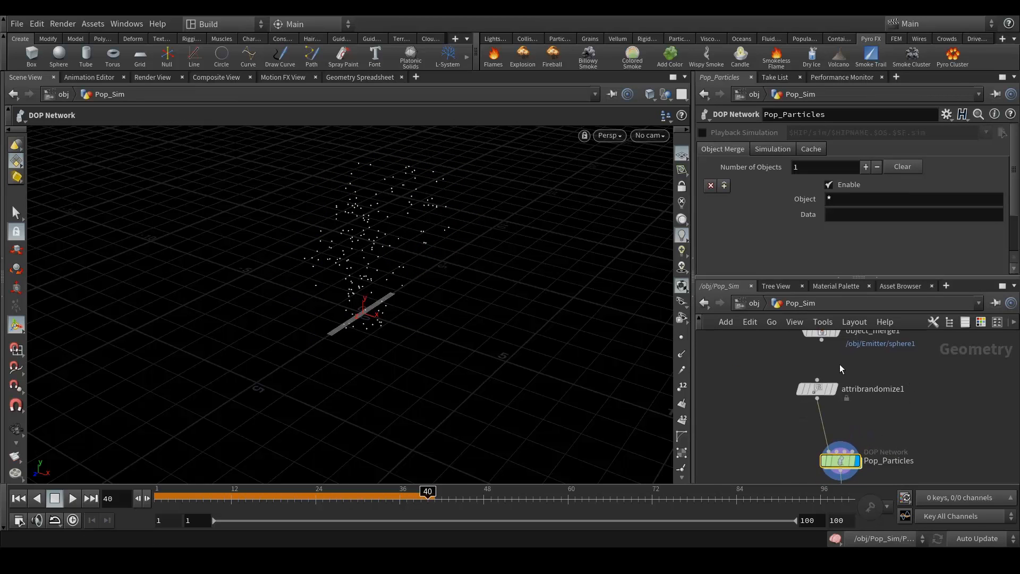
{"action": "left_click_drag", "start_coordinate": [821, 339], "coordinate": [818, 387]}
{"action": "middle_click_drag", "start_coordinate": [938, 455], "coordinate": [931, 428]}
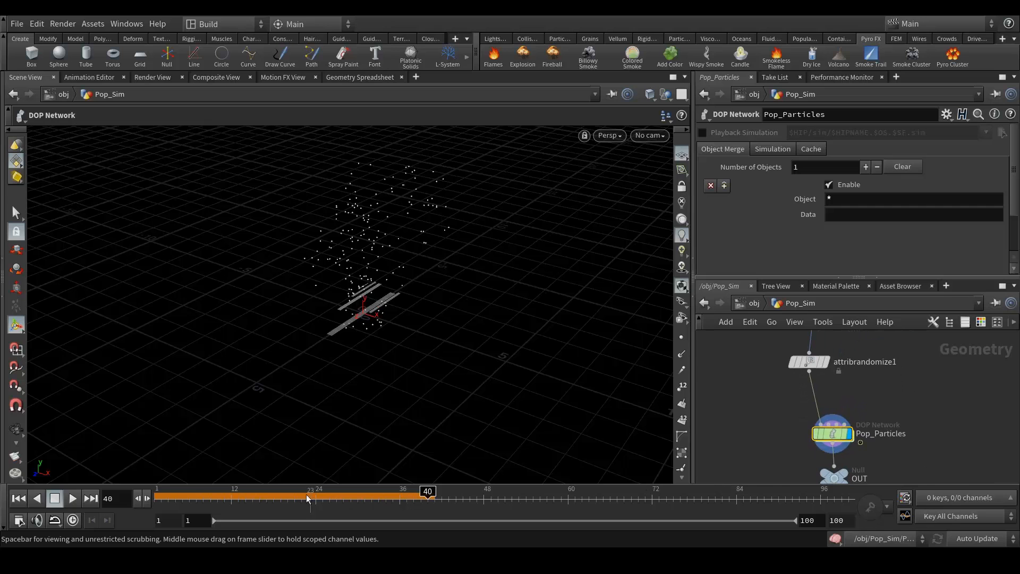
Step: Play the simulation from the first frame to about frame 41 and examine the instanced strips up close
{"action": "left_click", "coordinate": [19, 498]}
{"action": "left_click", "coordinate": [73, 499]}
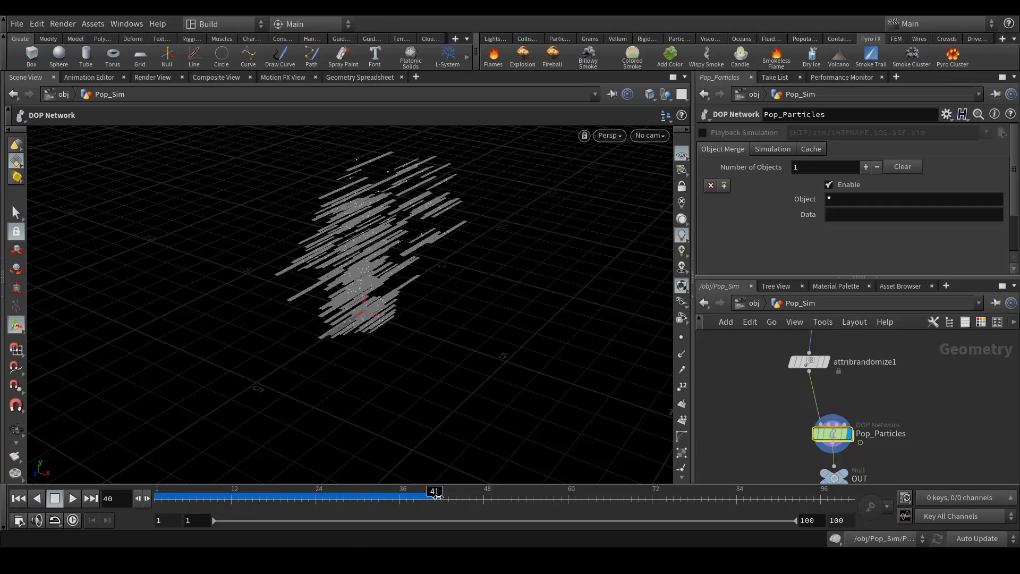
{"action": "left_click_drag", "start_coordinate": [485, 358], "coordinate": [410, 337], "text": "alt"}
{"action": "middle_click_drag", "start_coordinate": [446, 220], "coordinate": [457, 289], "text": "alt"}
{"action": "right_click_drag", "start_coordinate": [427, 250], "coordinate": [292, 285], "text": "alt"}
{"action": "mouse_move", "coordinate": [291, 286]}
{"action": "left_mouse_down", "text": "alt"}
{"action": "mouse_move", "coordinate": [394, 273]}
{"action": "mouse_move", "coordinate": [326, 246]}
{"action": "left_mouse_up", "text": "alt"}
{"action": "right_click_drag", "start_coordinate": [326, 246], "coordinate": [304, 297], "text": "alt"}
{"action": "mouse_move", "coordinate": [511, 313]}
{"action": "left_mouse_down", "text": "alt"}
{"action": "mouse_move", "coordinate": [469, 315]}
{"action": "mouse_move", "coordinate": [494, 309]}
{"action": "left_mouse_up", "text": "alt"}
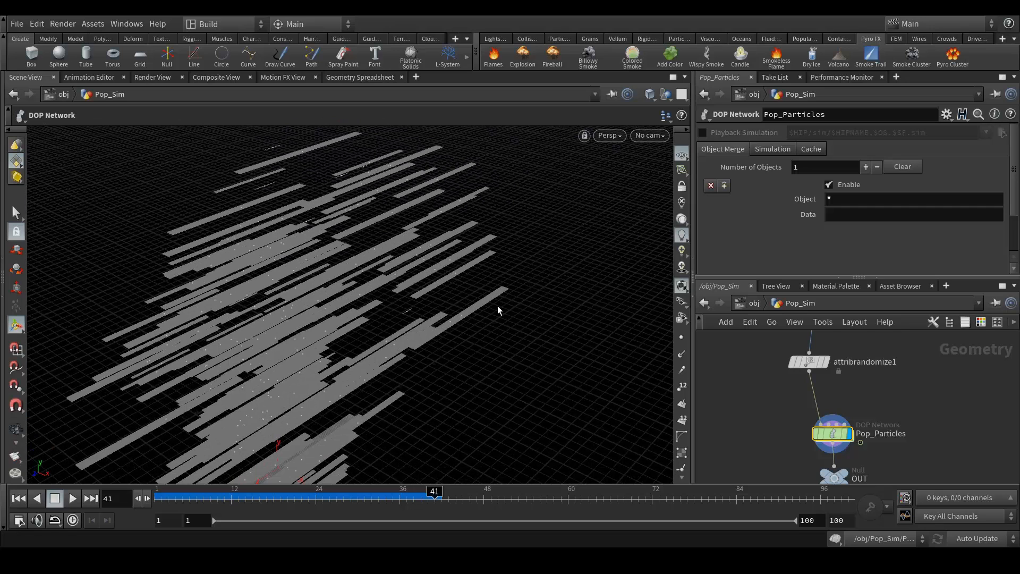
Step: Set the distribution of attribrandomize1 to Custom Ramp
{"action": "left_click", "coordinate": [807, 362]}
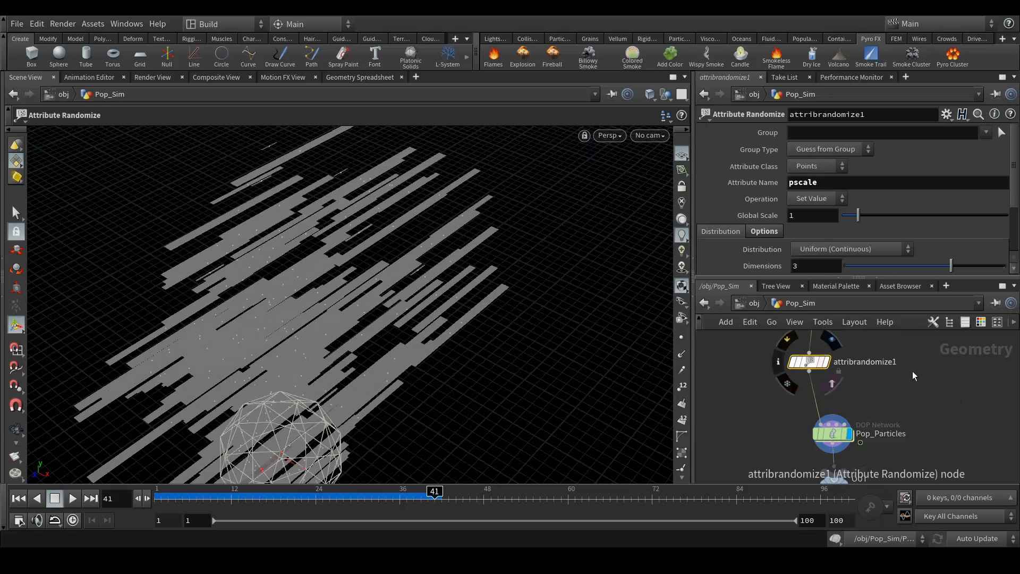
{"action": "scroll", "coordinate": [766, 211], "scroll_direction": "down", "scroll_amount": 3}
{"action": "left_click", "coordinate": [833, 183]}
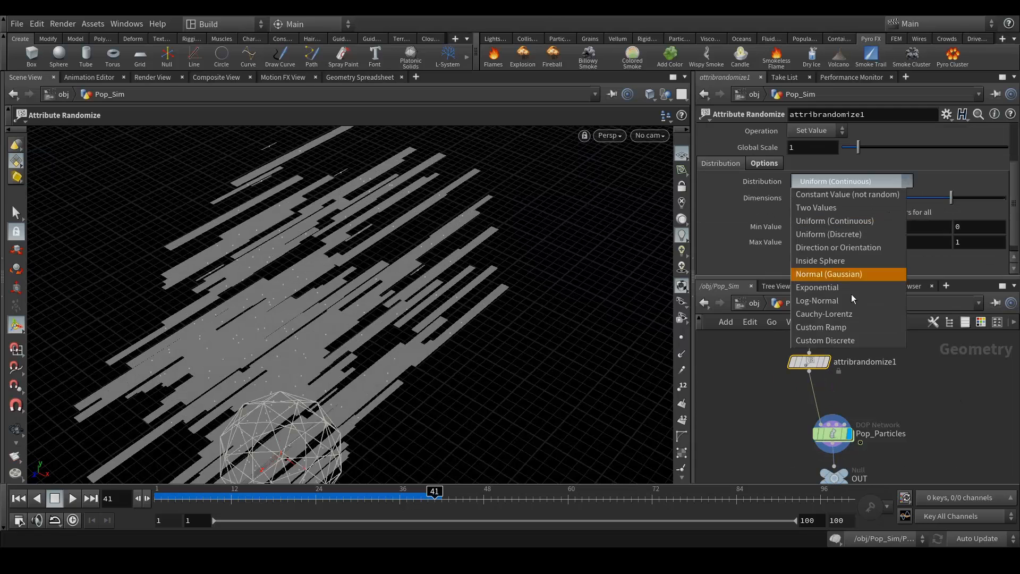
{"action": "left_click", "coordinate": [733, 164]}
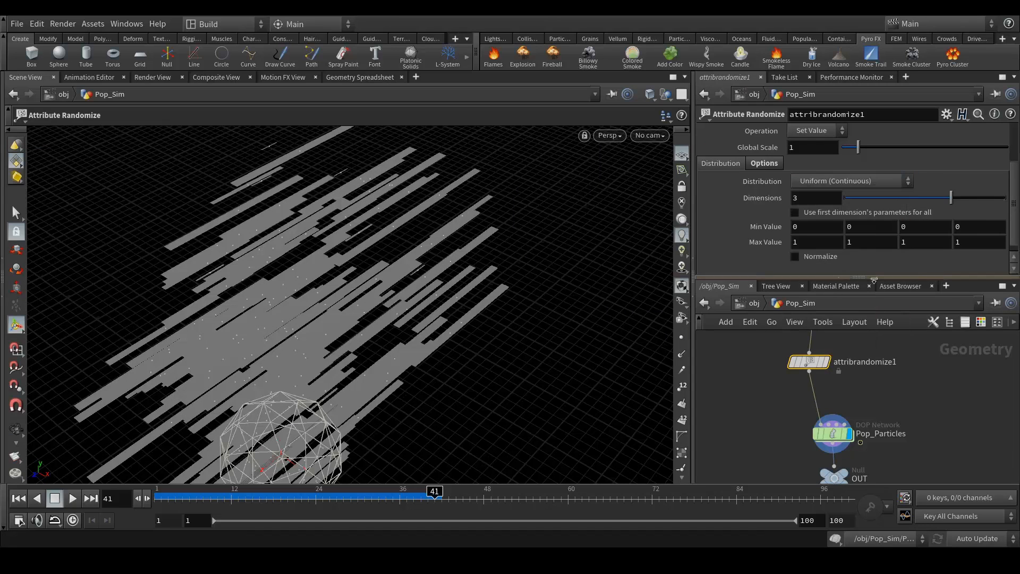
{"action": "left_click", "coordinate": [801, 229]}
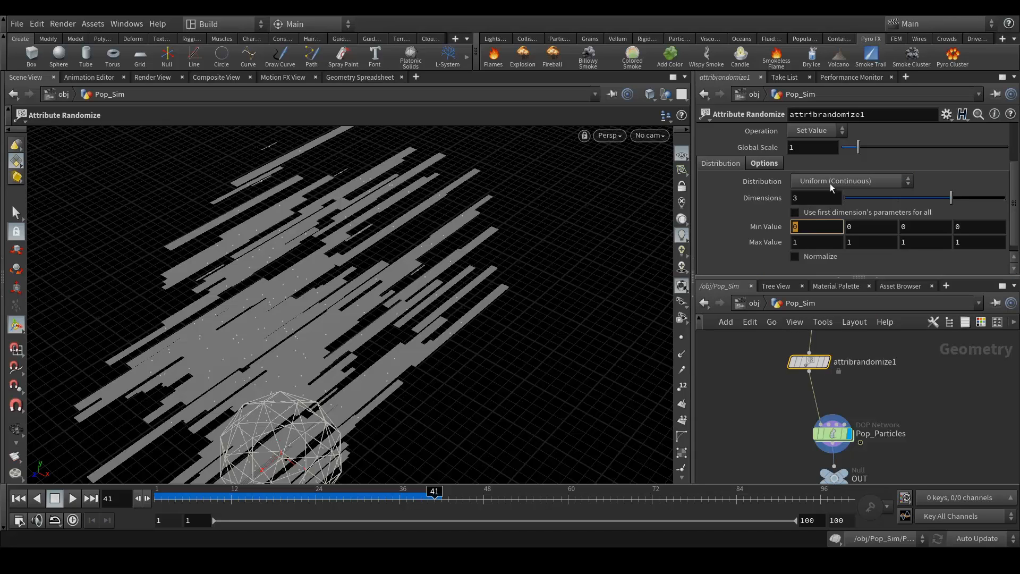
{"action": "left_click", "coordinate": [808, 180]}
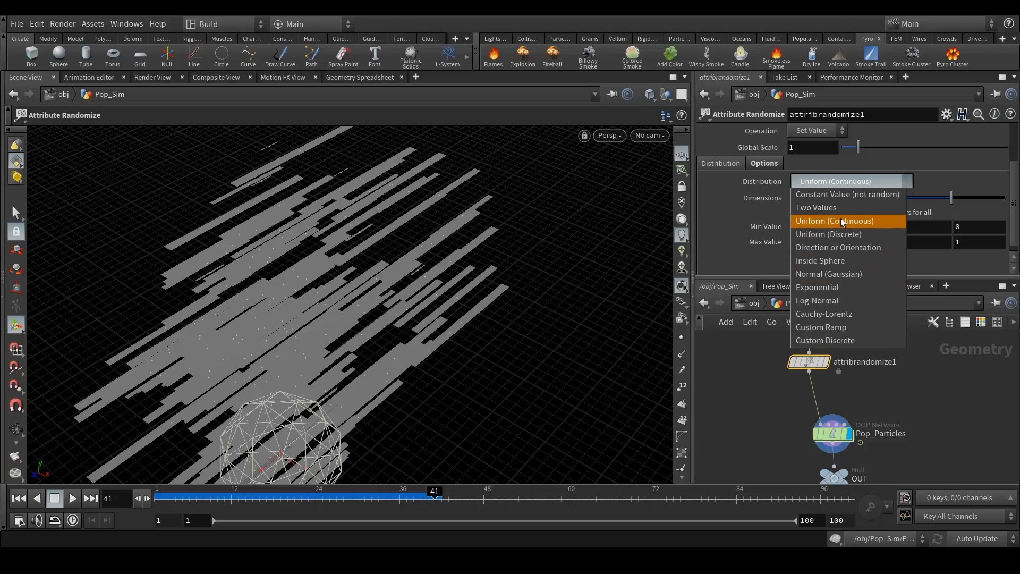
{"action": "left_click", "coordinate": [840, 326]}
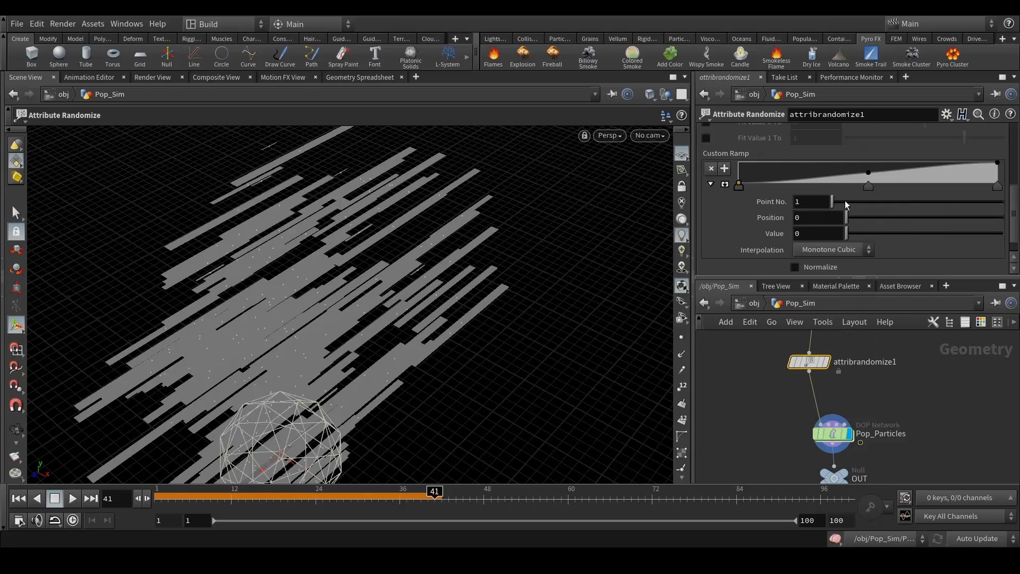
Step: Review the ramp parameters and rerun the simulation from the first frame to frame 36 to examine the strips
{"action": "scroll", "coordinate": [747, 244], "scroll_direction": "down", "scroll_amount": 1}
{"action": "scroll", "coordinate": [747, 244], "scroll_direction": "up", "scroll_amount": 5}
{"action": "scroll", "coordinate": [750, 258], "scroll_direction": "down", "scroll_amount": 3}
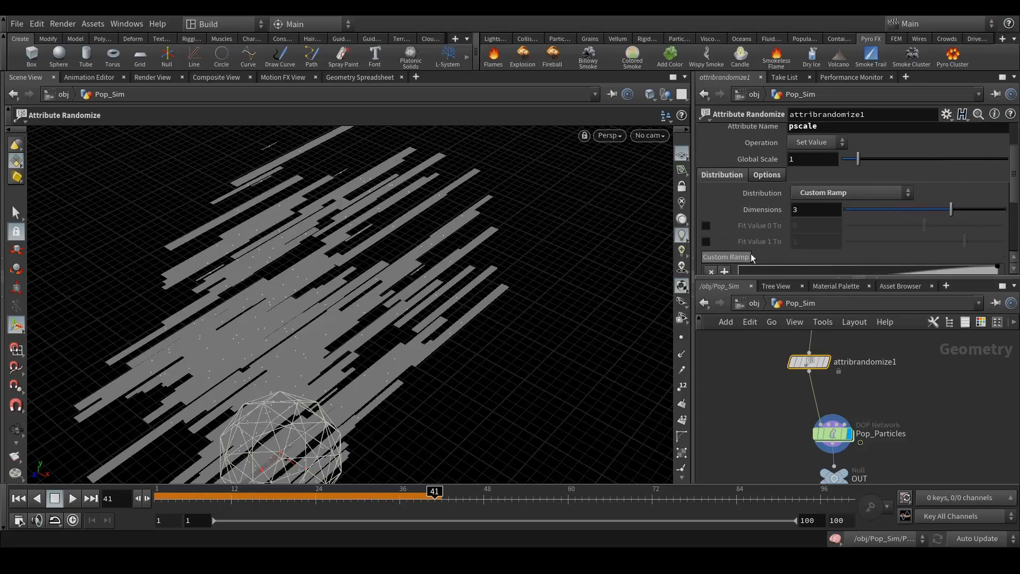
{"action": "left_click", "coordinate": [18, 498]}
{"action": "left_click_drag", "start_coordinate": [164, 500], "coordinate": [400, 491]}
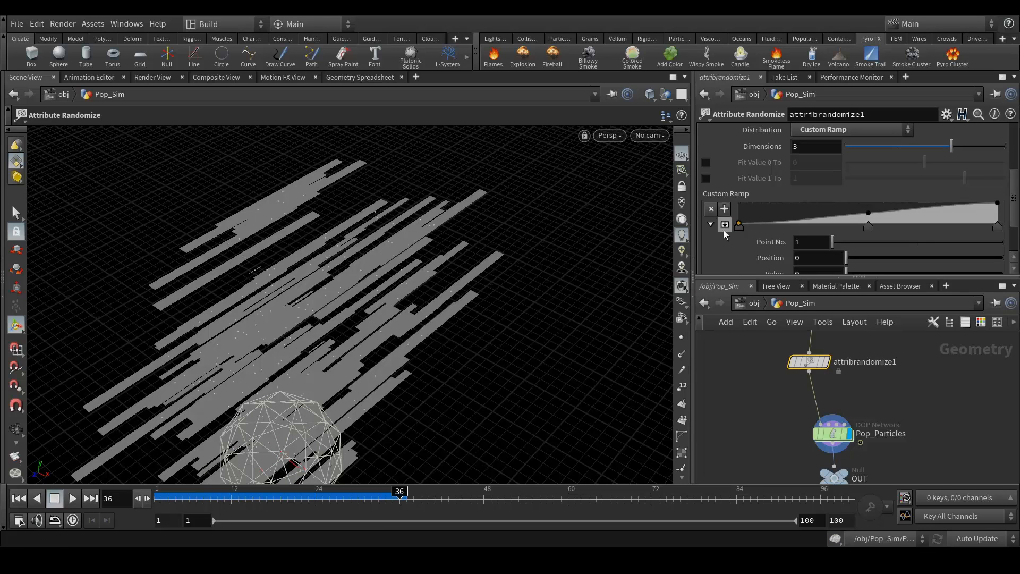
Step: Reshape the custom ramp: lower its end, add a point at position about 0.7, and raise early points to a peak near position 0.3, value 0.84
{"action": "left_click_drag", "start_coordinate": [998, 207], "coordinate": [997, 218]}
{"action": "left_click_drag", "start_coordinate": [935, 218], "coordinate": [918, 219]}
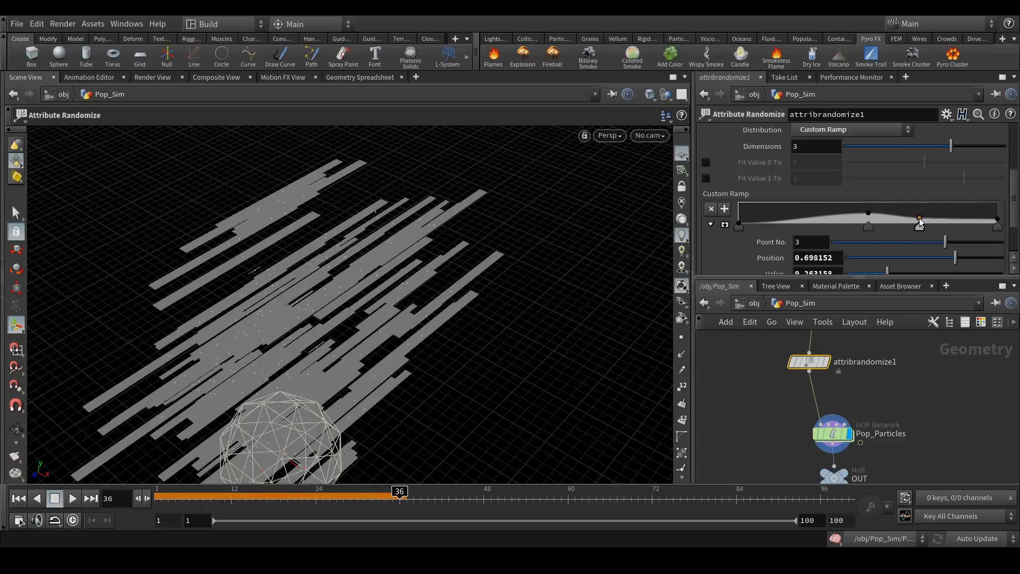
{"action": "mouse_move", "coordinate": [774, 223]}
{"action": "left_mouse_down"}
{"action": "mouse_move", "coordinate": [775, 212]}
{"action": "mouse_move", "coordinate": [815, 205]}
{"action": "left_mouse_up"}
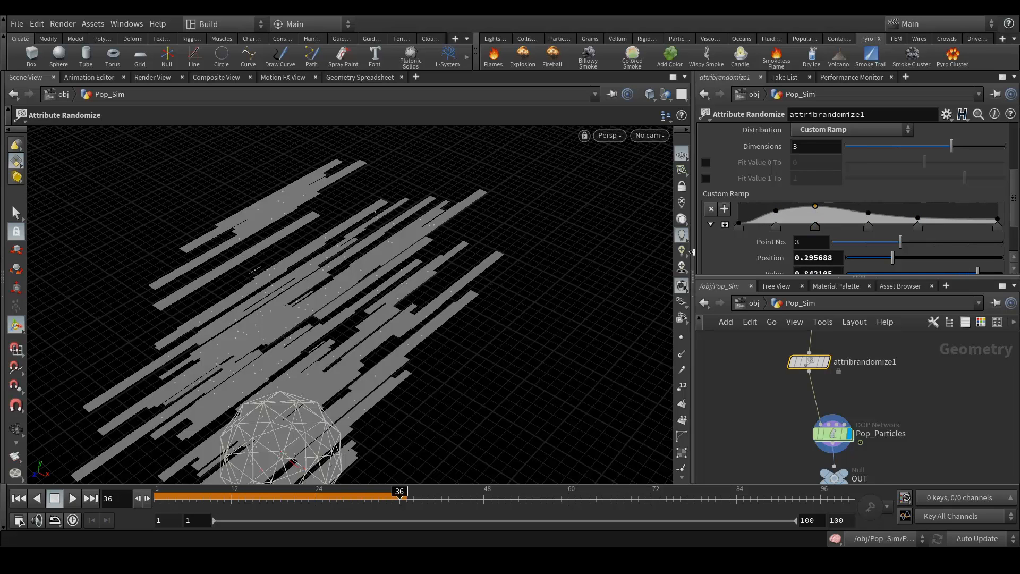
Step: Replay the simulation from the first frame to frame 46 and examine the strip sizes from another angle
{"action": "left_click", "coordinate": [19, 498]}
{"action": "left_click", "coordinate": [73, 498]}
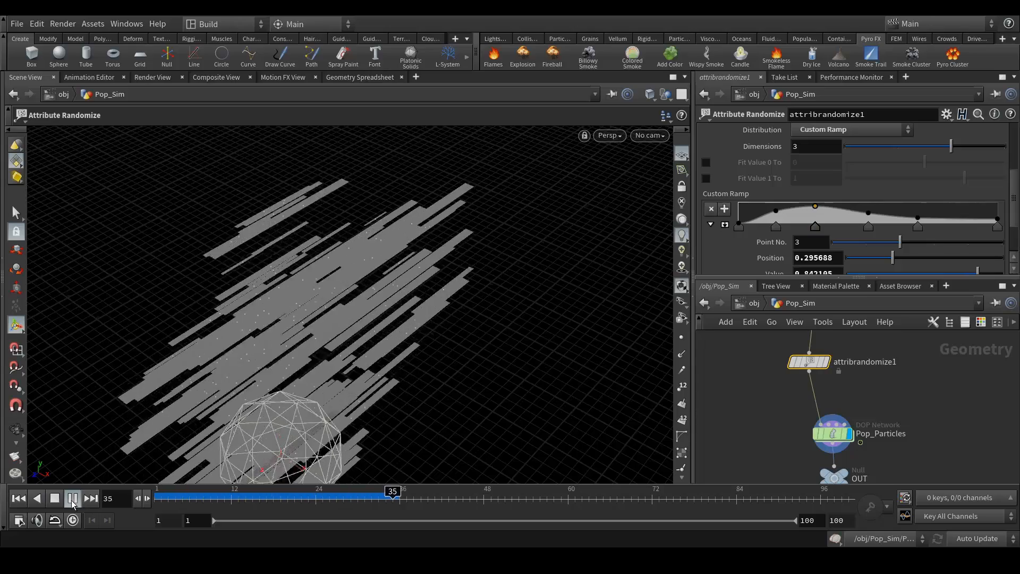
{"action": "left_click", "coordinate": [72, 497]}
{"action": "key", "text": "Escape"}
{"action": "left_click_drag", "start_coordinate": [457, 297], "coordinate": [417, 281]}
{"action": "key", "text": "Return"}
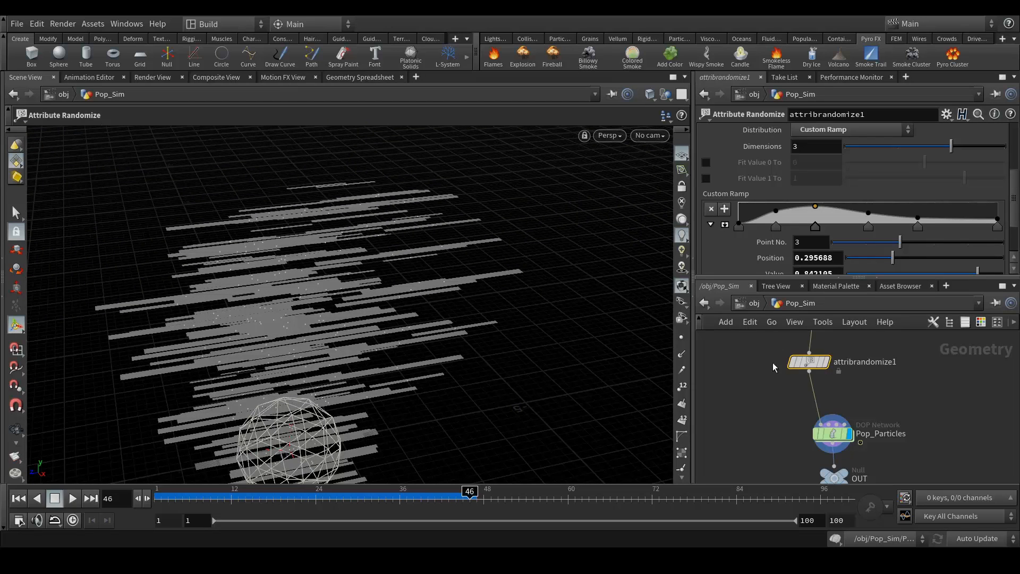
Step: Rename attribrandomize1 as Scale_Random
{"action": "middle_click_drag", "start_coordinate": [877, 366], "coordinate": [899, 433]}
{"action": "double_click", "coordinate": [895, 428]}
{"action": "double_click", "coordinate": [903, 428]}
{"action": "type", "text": "Sc"}
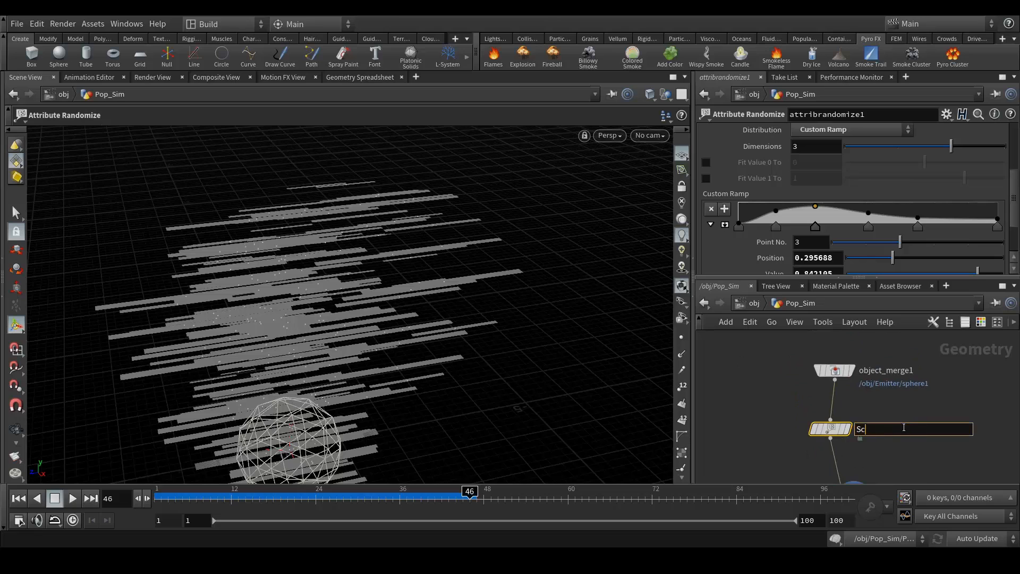
{"action": "type", "text": "ale_Random"}
{"action": "key", "text": "Return"}
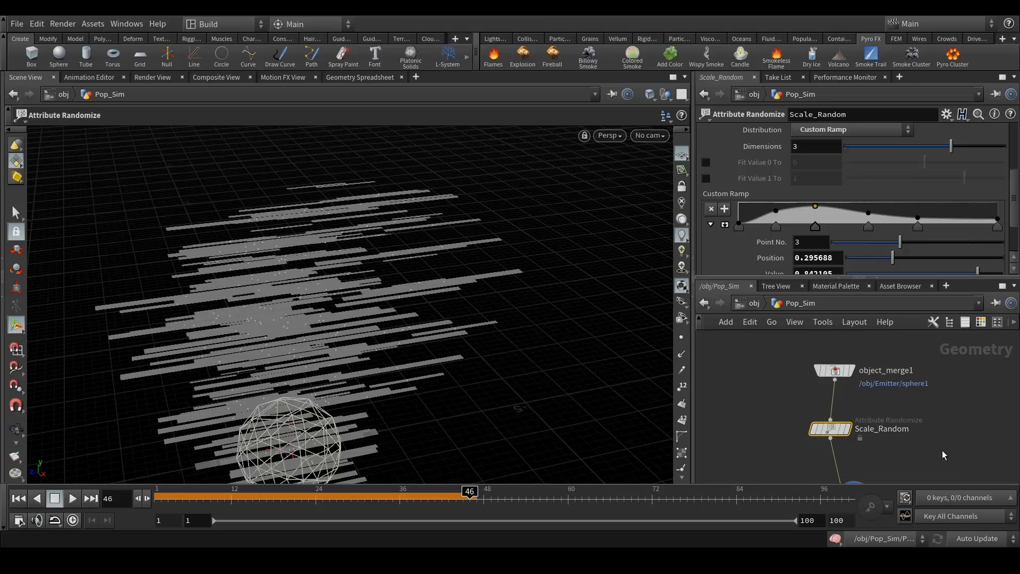
Step: Make room below Scale_Random and insert a second Attribute Randomize node on the wire to Pop_Particles
{"action": "middle_click_drag", "start_coordinate": [930, 454], "coordinate": [928, 402]}
{"action": "left_click_drag", "start_coordinate": [832, 377], "coordinate": [843, 351]}
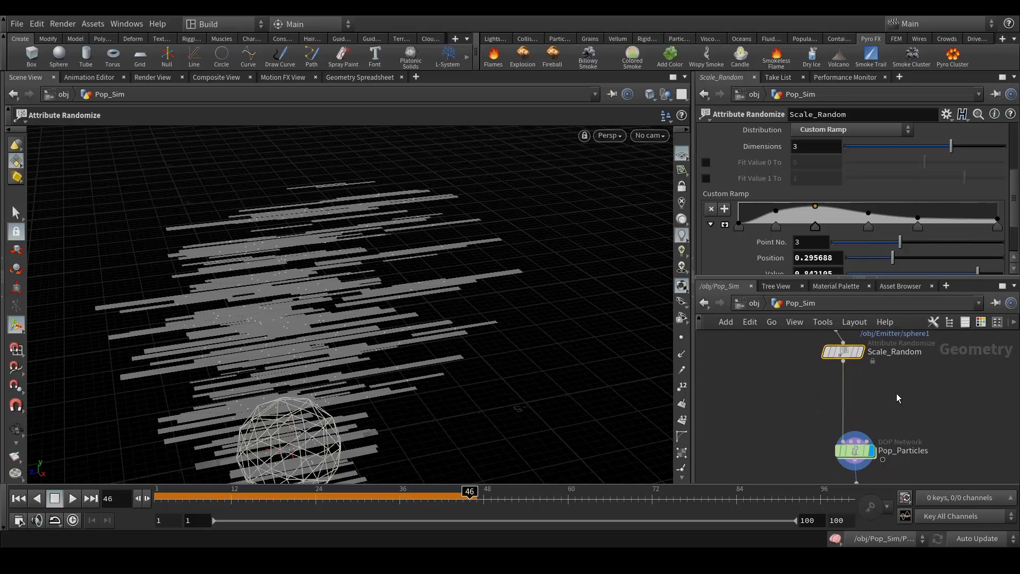
{"action": "key", "text": "Tab"}
{"action": "type", "text": "a"}
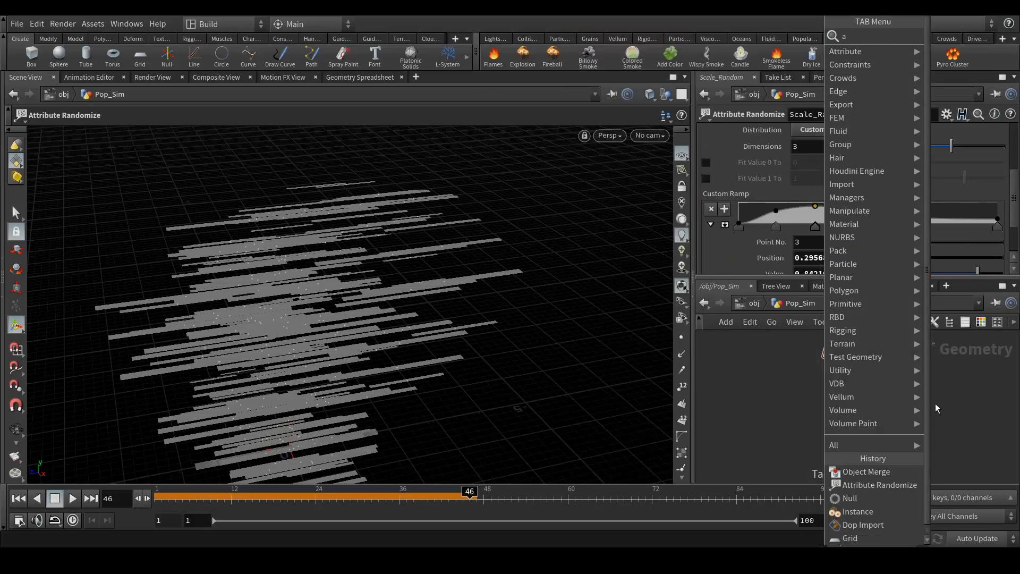
{"action": "type", "text": "ttribute"}
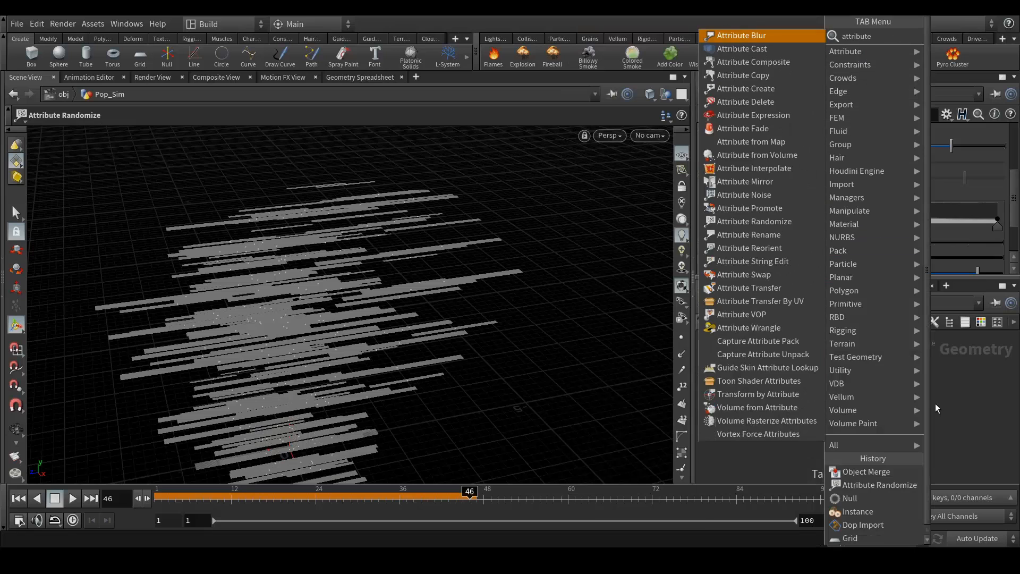
{"action": "type", "text": " ra"}
{"action": "key", "text": "Return"}
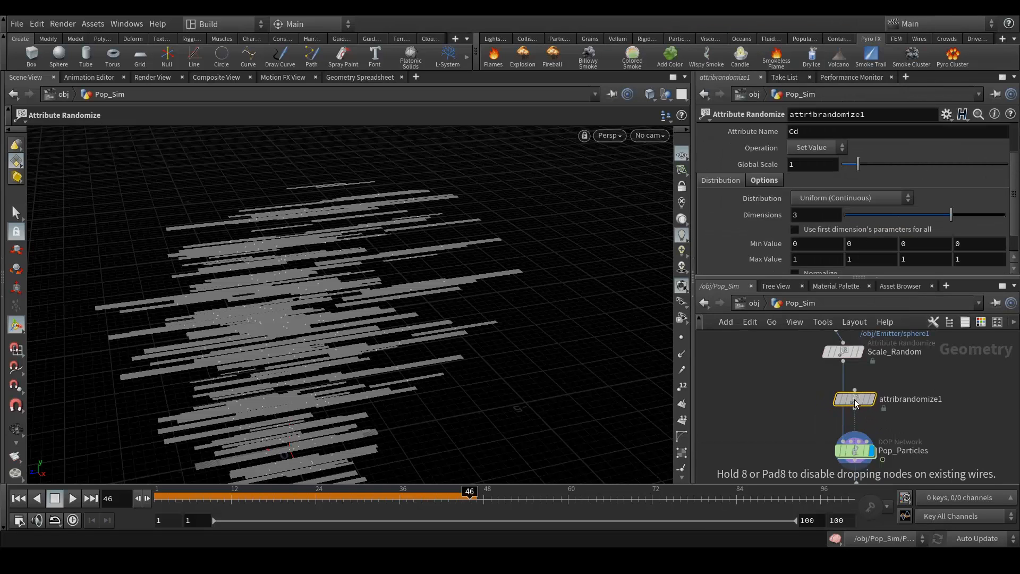
{"action": "left_click", "coordinate": [848, 399]}
Step: Set the new Attribute Randomize node's attribute name to orient
{"action": "double_click", "coordinate": [808, 134]}
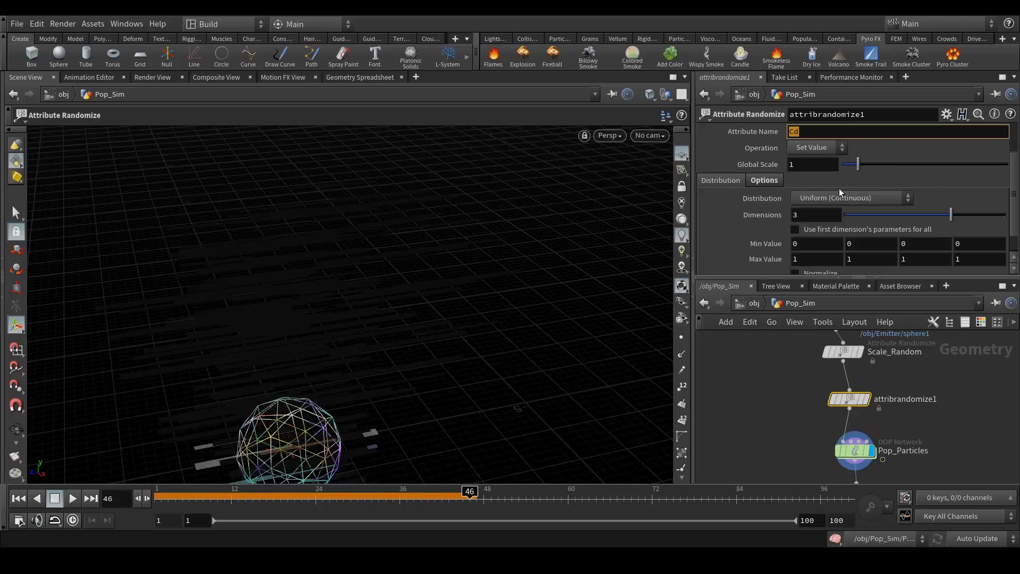
{"action": "type", "text": "orient"}
{"action": "key", "text": "Return"}
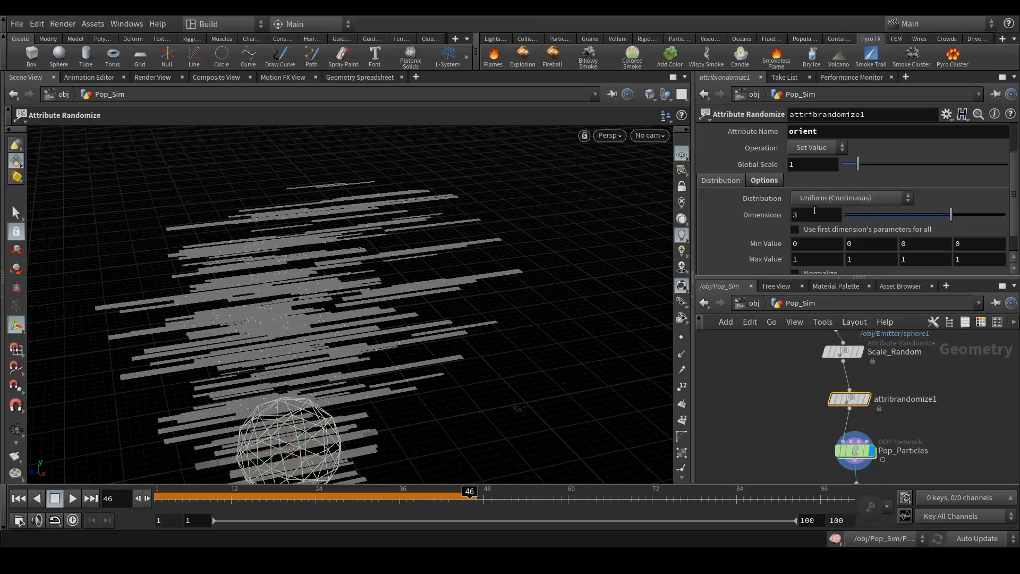
Step: Set the orient randomizer's dimensions to 4 and replay the simulation from the first frame to frame 56
{"action": "type", "text": "4"}
{"action": "key", "text": "Return"}
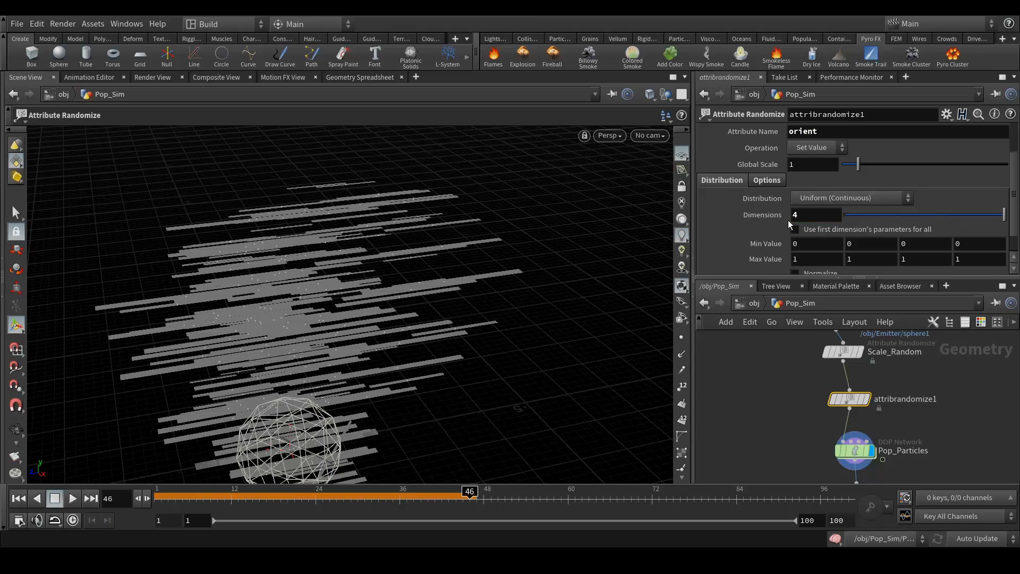
{"action": "left_click", "coordinate": [20, 498]}
{"action": "left_click", "coordinate": [72, 500]}
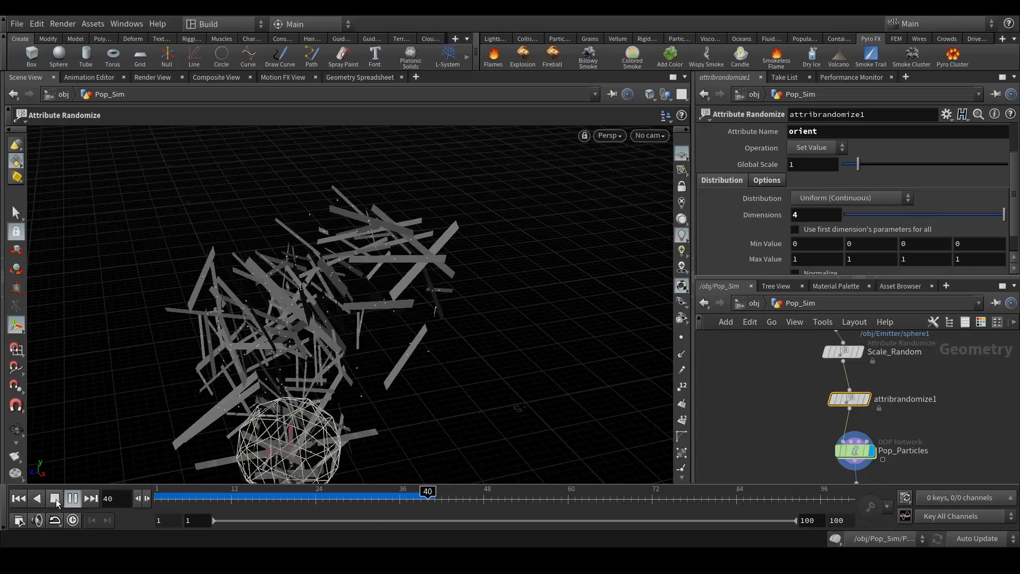
{"action": "left_click", "coordinate": [54, 498]}
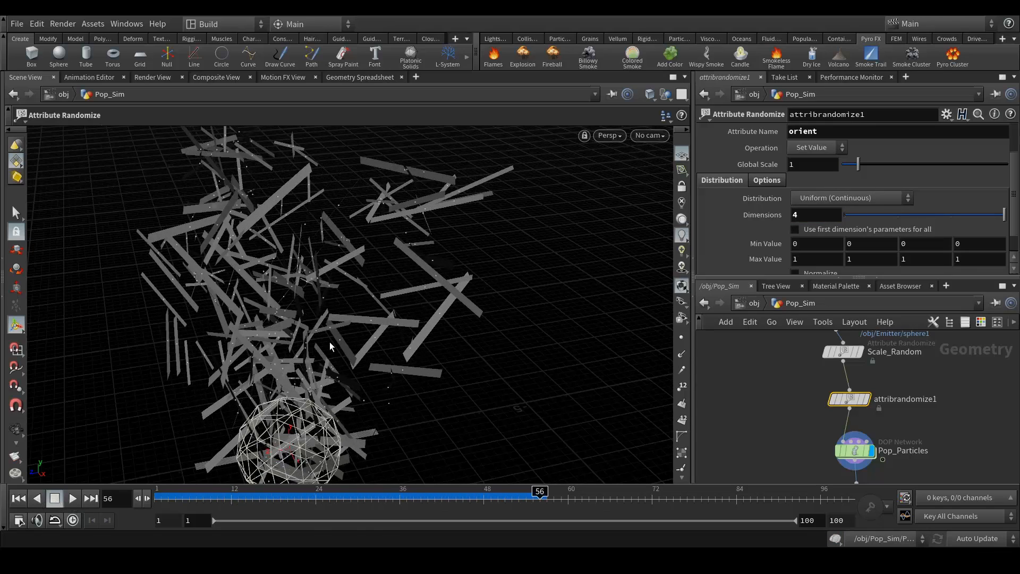
{"action": "left_click_drag", "start_coordinate": [382, 495], "coordinate": [490, 490]}
Step: Set the first component of the minimum orient value to 0.5 and scrub the simulation to frame 50
{"action": "middle_click_drag", "start_coordinate": [813, 243], "coordinate": [850, 246]}
{"action": "mouse_move", "coordinate": [234, 494]}
{"action": "left_mouse_down"}
{"action": "mouse_move", "coordinate": [154, 500]}
{"action": "mouse_move", "coordinate": [498, 499]}
{"action": "left_mouse_up"}
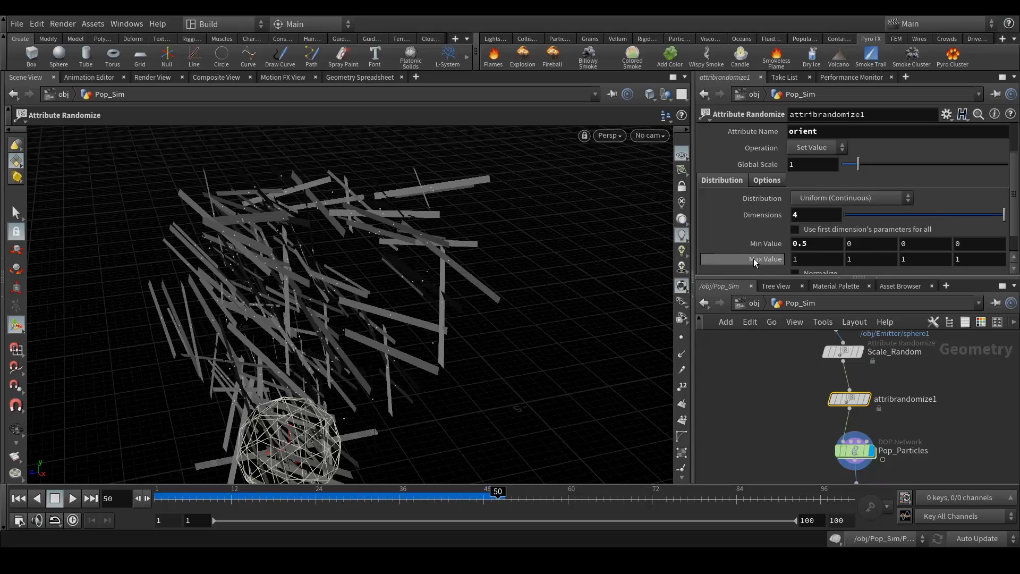
{"action": "left_click", "coordinate": [18, 498]}
Step: Change the orient distribution to Inside Sphere and scrub the simulation from the first frame to frame 47
{"action": "left_click", "coordinate": [836, 196]}
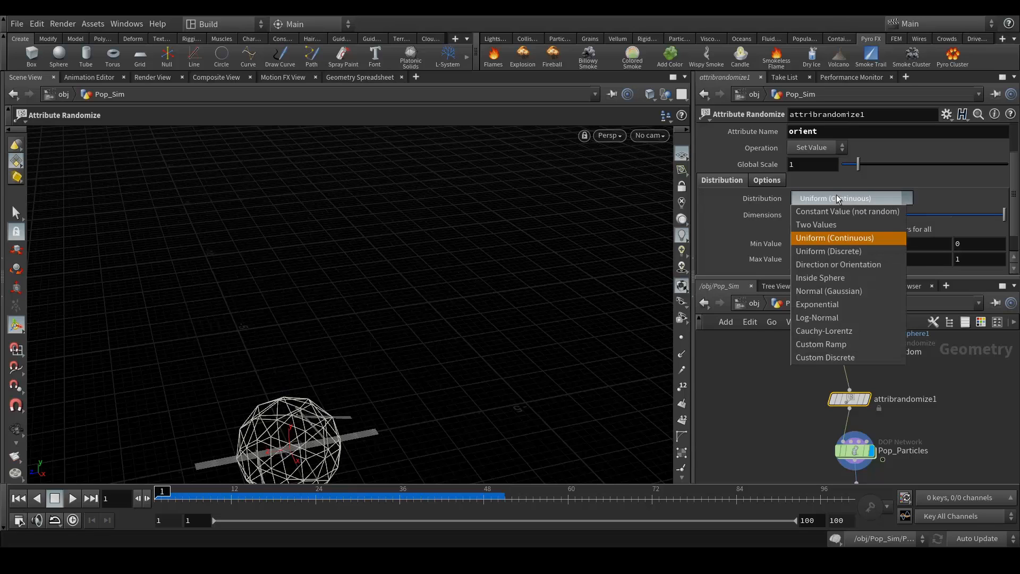
{"action": "left_click", "coordinate": [850, 279]}
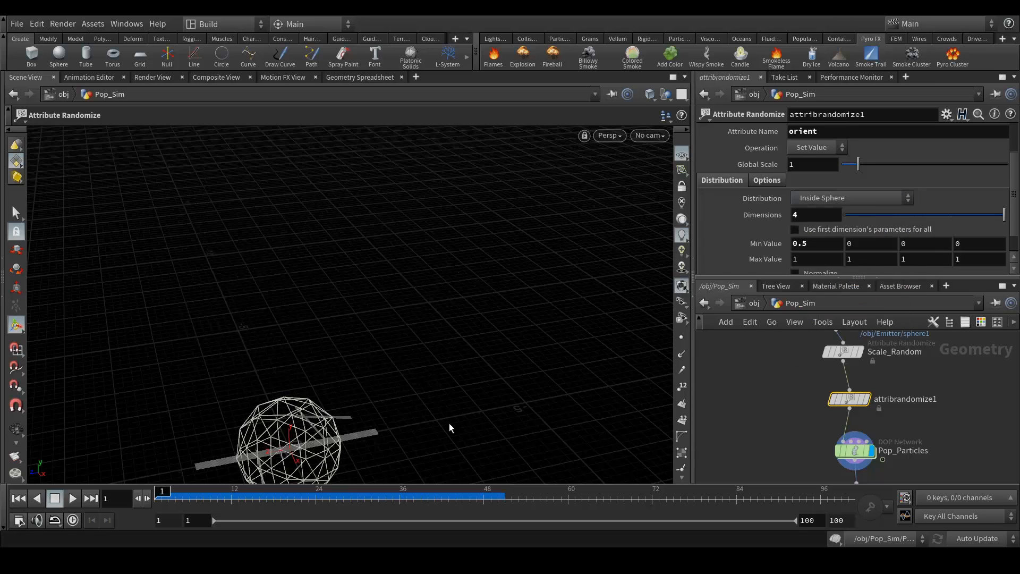
{"action": "left_click_drag", "start_coordinate": [178, 505], "coordinate": [480, 498]}
{"action": "scroll", "coordinate": [808, 243], "scroll_direction": "down", "scroll_amount": 2}
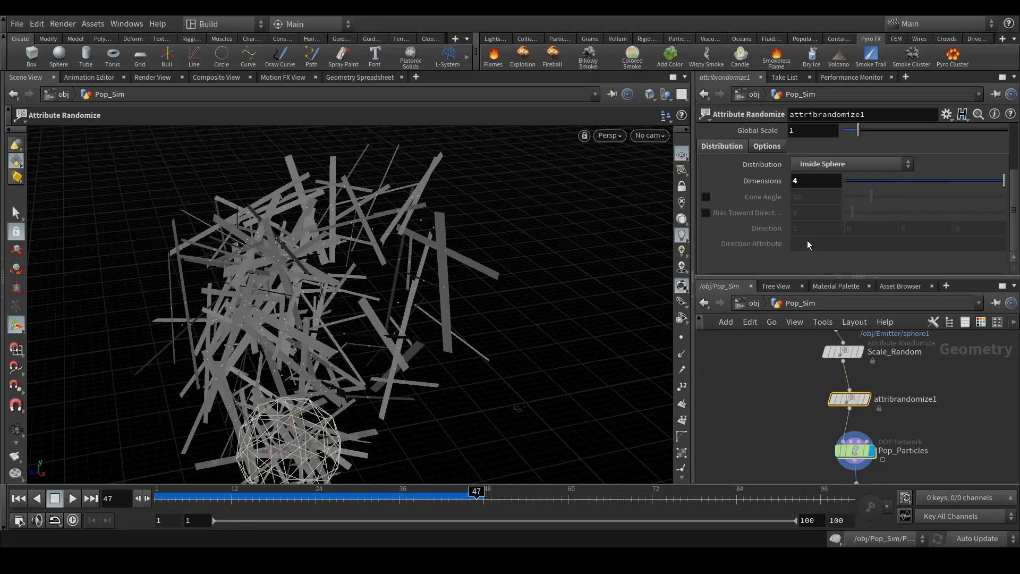
{"action": "left_click", "coordinate": [19, 498]}
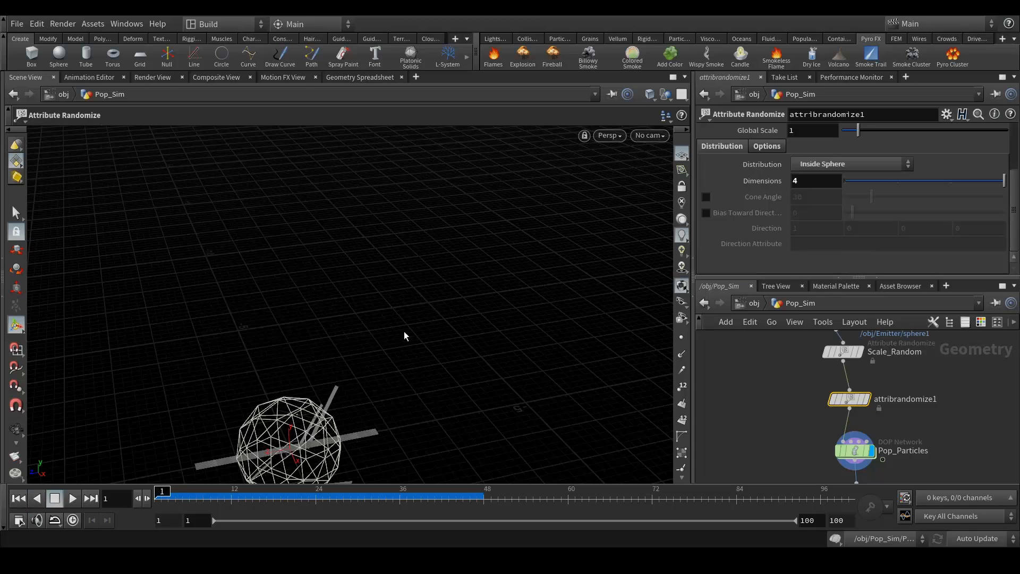
Step: Tidy the network by stacking Scale_Random and attribrandomize1 closely below object_merge1, leaving space above Pop_Particles
{"action": "mouse_move", "coordinate": [854, 399]}
{"action": "left_click_drag", "start_coordinate": [856, 401], "coordinate": [851, 386]}
{"action": "middle_click_drag", "start_coordinate": [855, 323], "coordinate": [832, 379]}
{"action": "left_click_drag", "start_coordinate": [831, 382], "coordinate": [830, 362]}
{"action": "left_click_drag", "start_coordinate": [831, 409], "coordinate": [831, 391]}
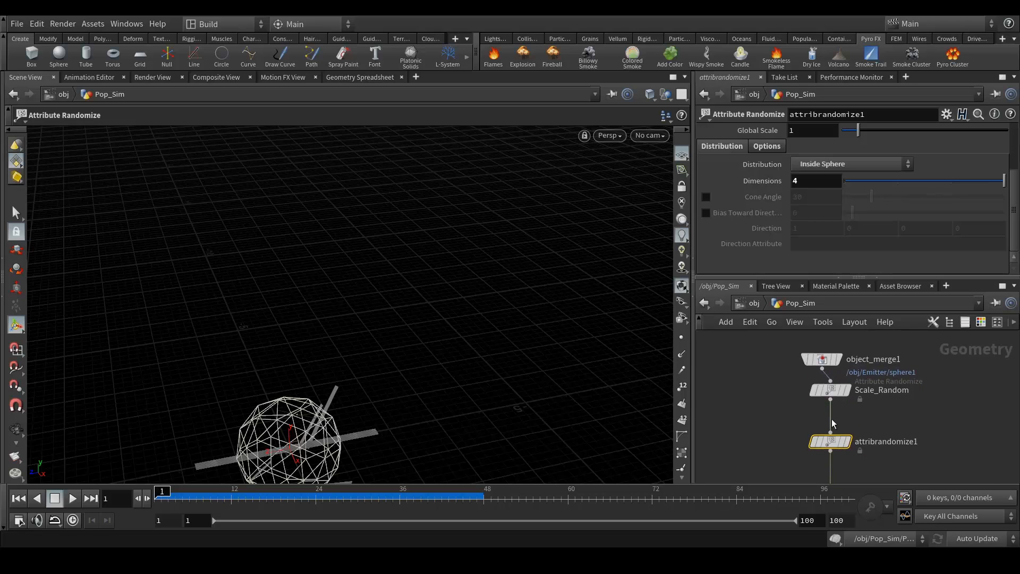
{"action": "left_click_drag", "start_coordinate": [830, 442], "coordinate": [830, 422]}
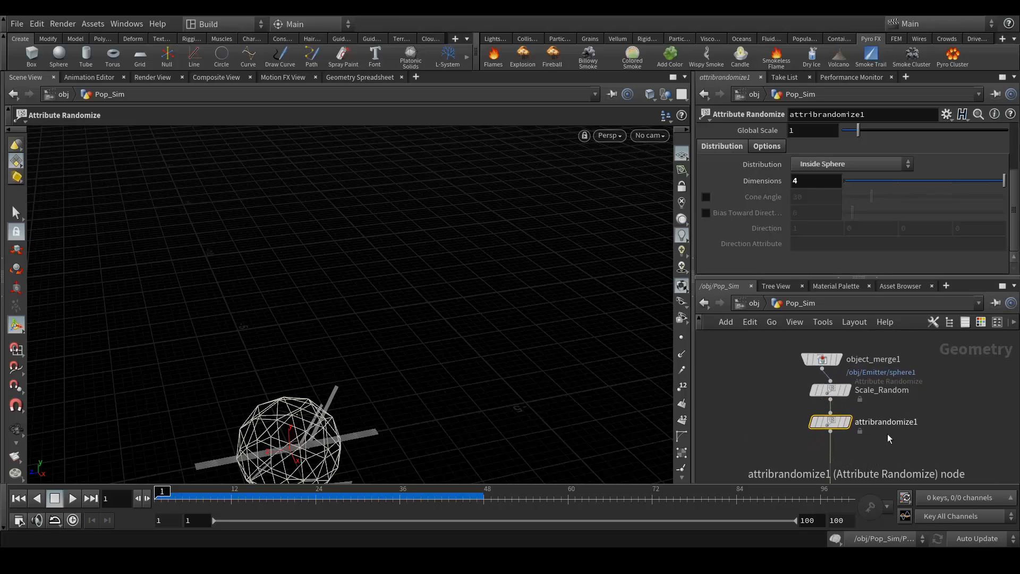
{"action": "middle_click_drag", "start_coordinate": [906, 428], "coordinate": [910, 384]}
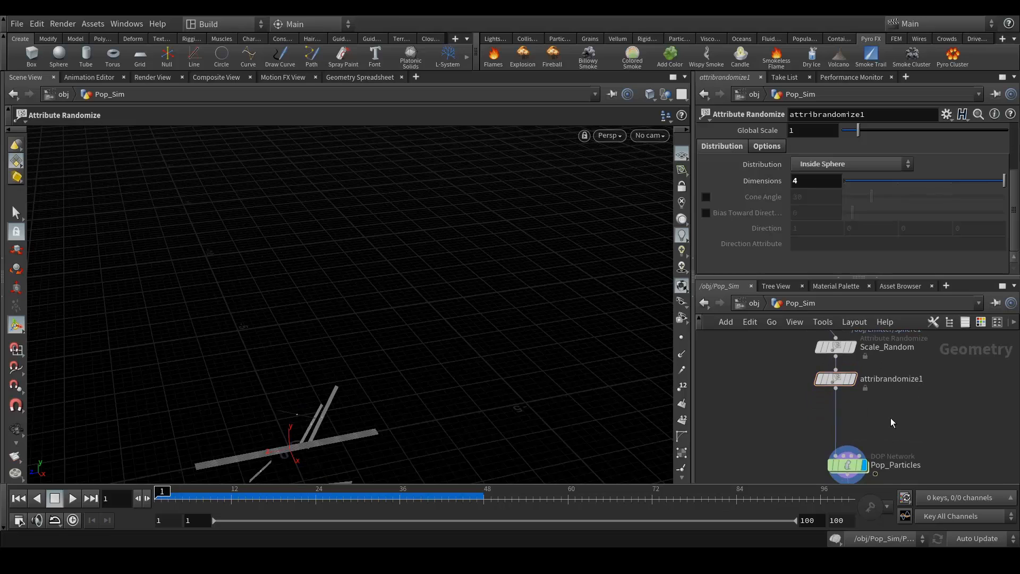
Step: Rename attribrandomize1 as Rotate_Random
{"action": "double_click", "coordinate": [894, 379]}
{"action": "double_click", "coordinate": [894, 379]}
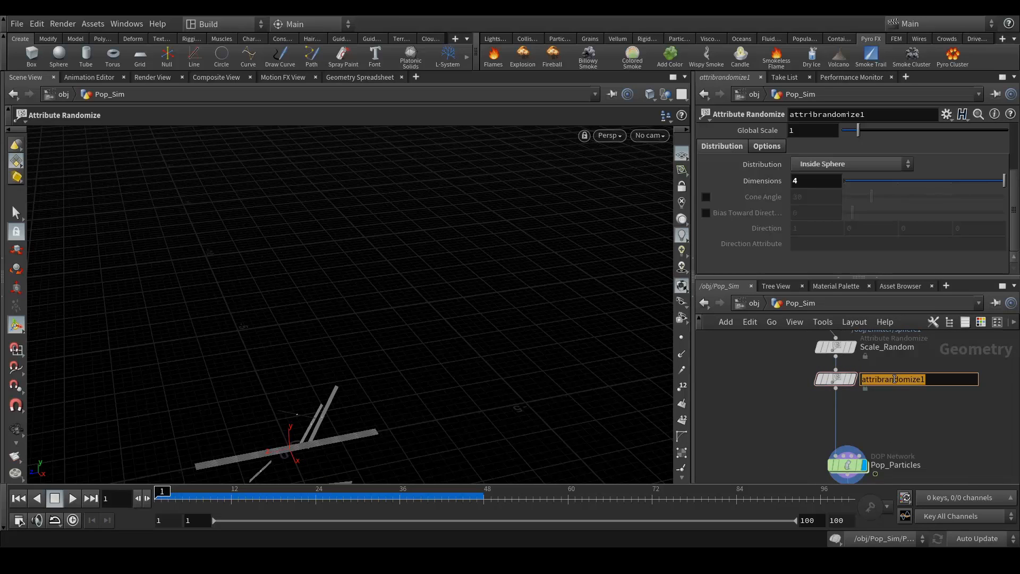
{"action": "type", "text": "Rota"}
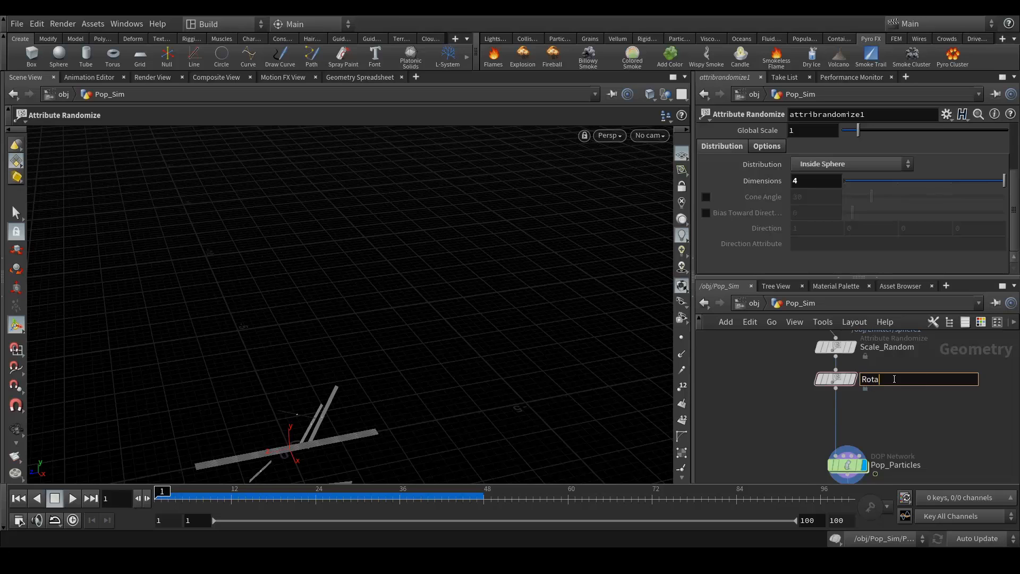
{"action": "type", "text": "te_Rand"}
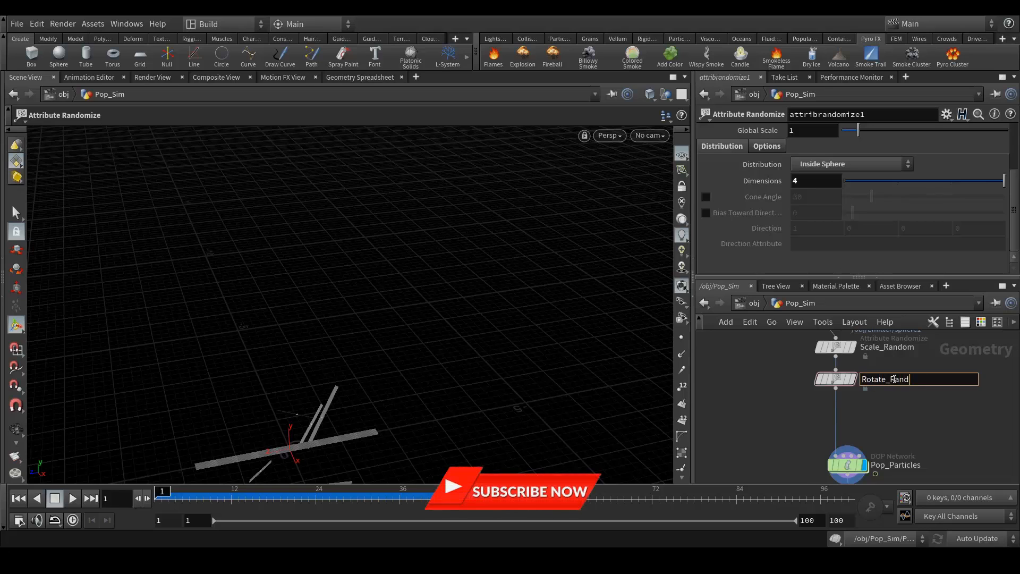
{"action": "type", "text": "om"}
{"action": "key", "text": "Return"}
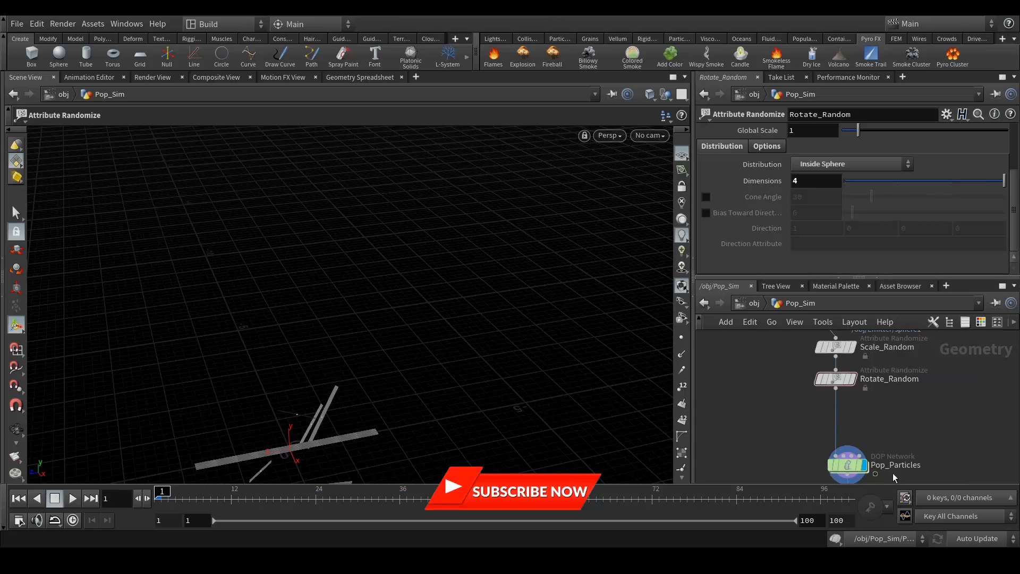
Step: Insert a third Attribute Randomize node on the wire between Rotate_Random and Pop_Particles
{"action": "key", "text": "Tab"}
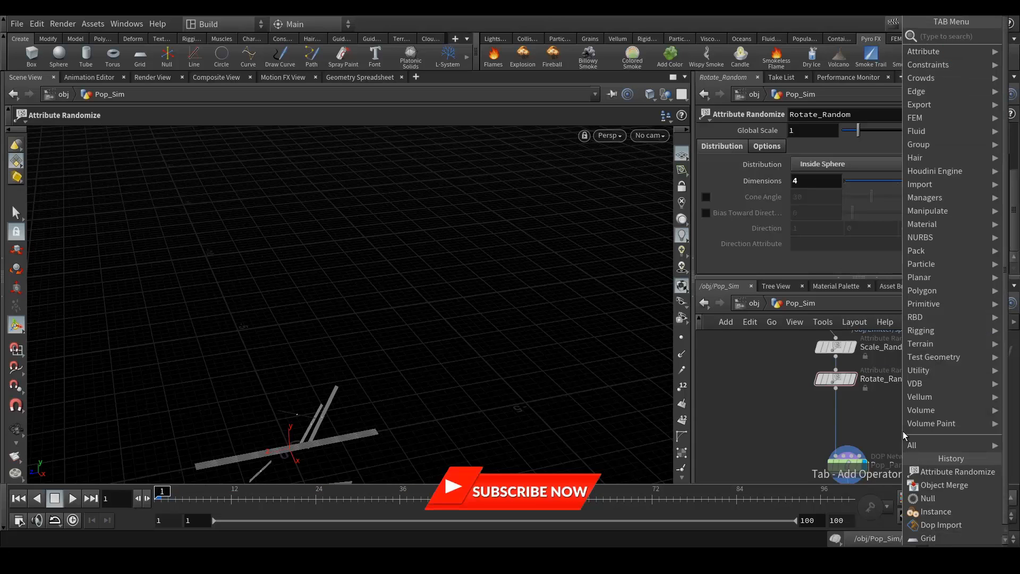
{"action": "type", "text": "rand"}
{"action": "key", "text": "Return"}
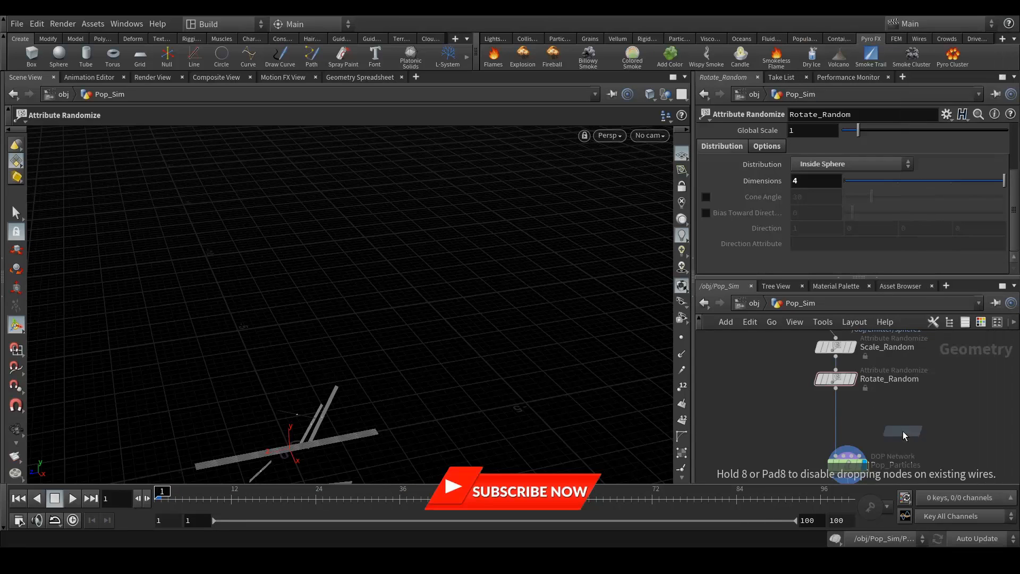
{"action": "left_click", "coordinate": [903, 432]}
{"action": "left_click_drag", "start_coordinate": [902, 431], "coordinate": [843, 420]}
Step: Rename the new Attribute Randomize node as Spin
{"action": "double_click", "coordinate": [901, 419]}
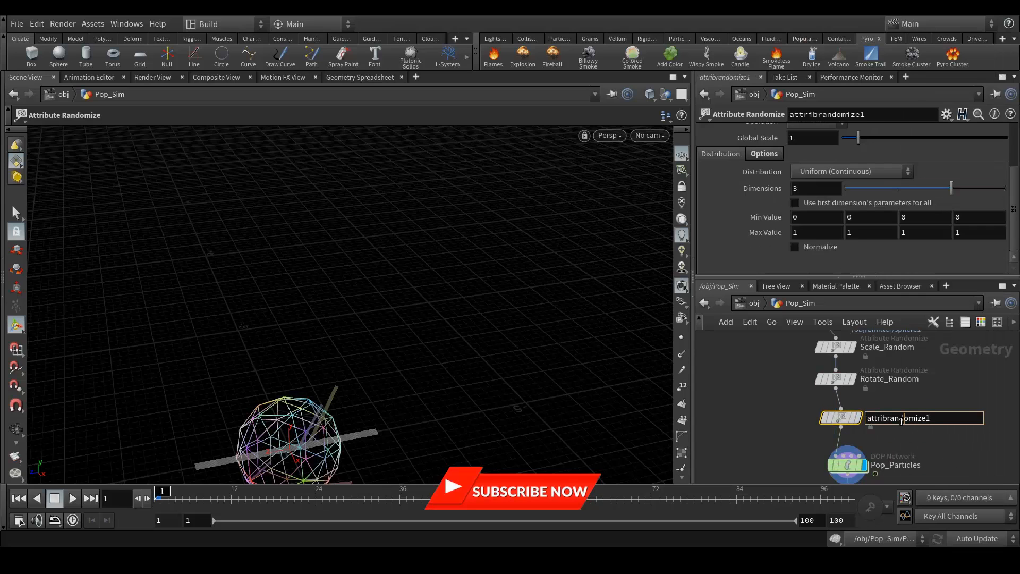
{"action": "double_click", "coordinate": [901, 419]}
{"action": "type", "text": "Sp"}
{"action": "key", "text": "Return"}
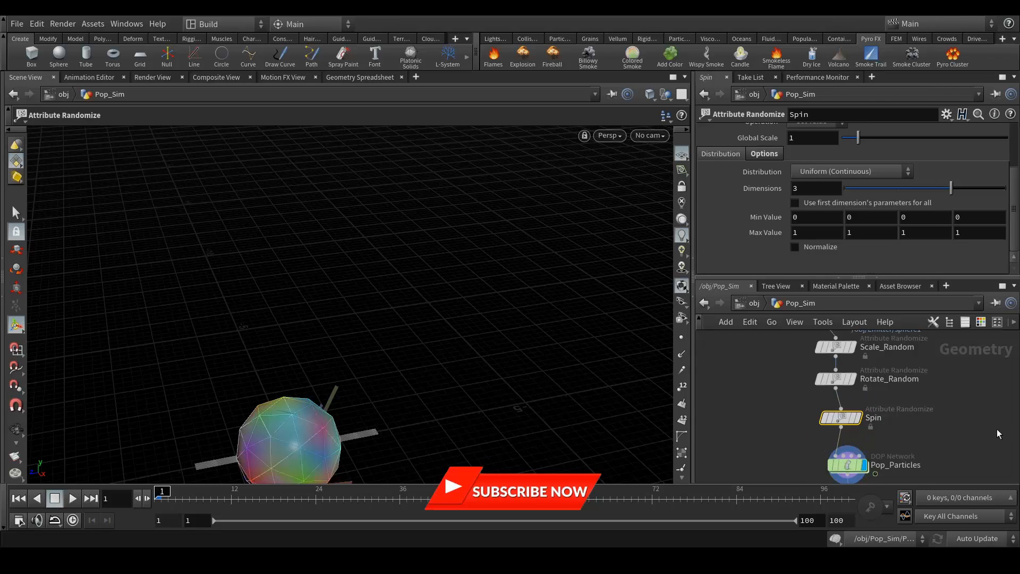
Step: Set the Spin node's attribute name to w
{"action": "middle_click_drag", "start_coordinate": [942, 442], "coordinate": [946, 477]}
{"action": "scroll", "coordinate": [763, 244], "scroll_direction": "up", "scroll_amount": 3}
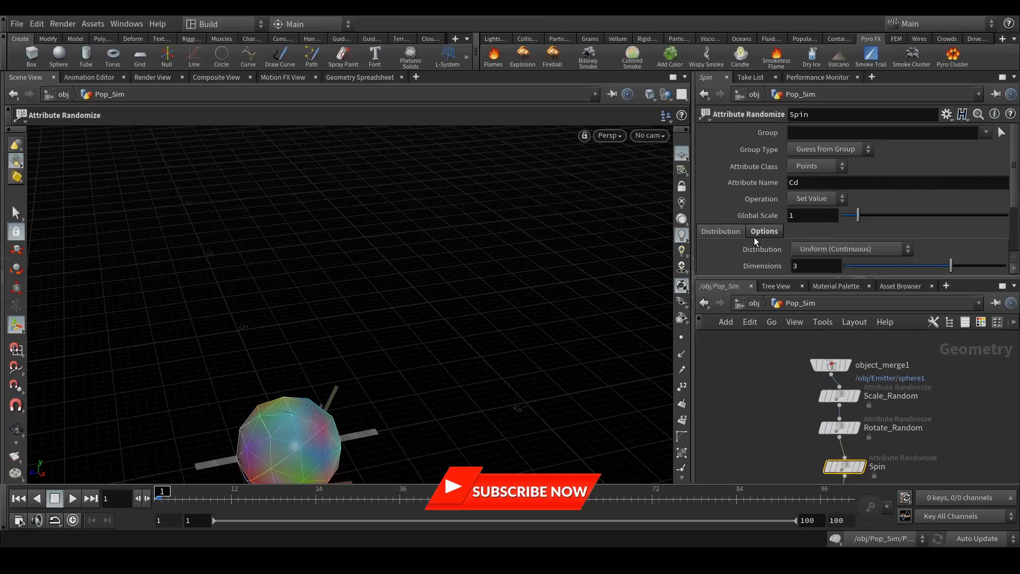
{"action": "double_click", "coordinate": [801, 181]}
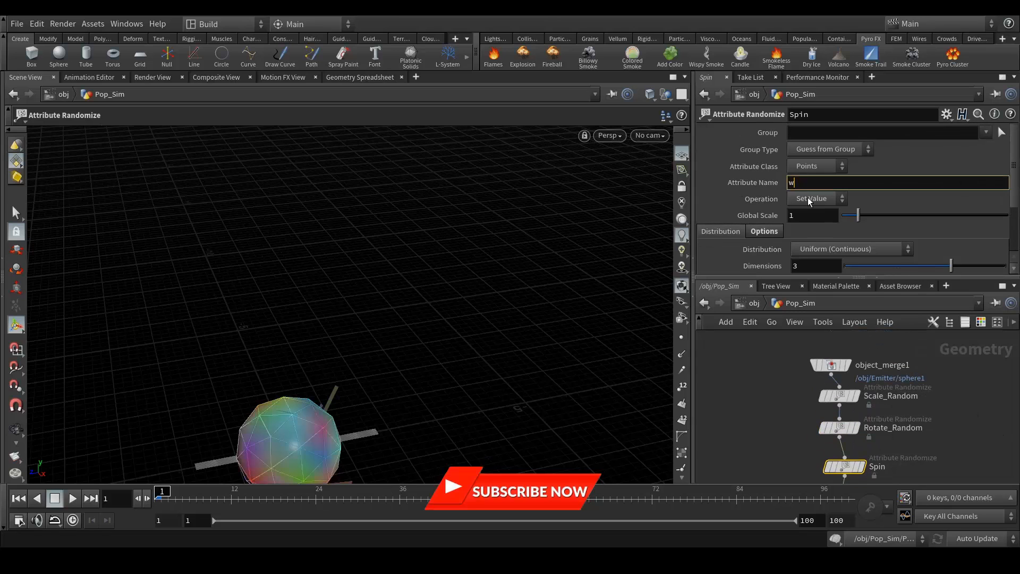
{"action": "key", "text": "Return"}
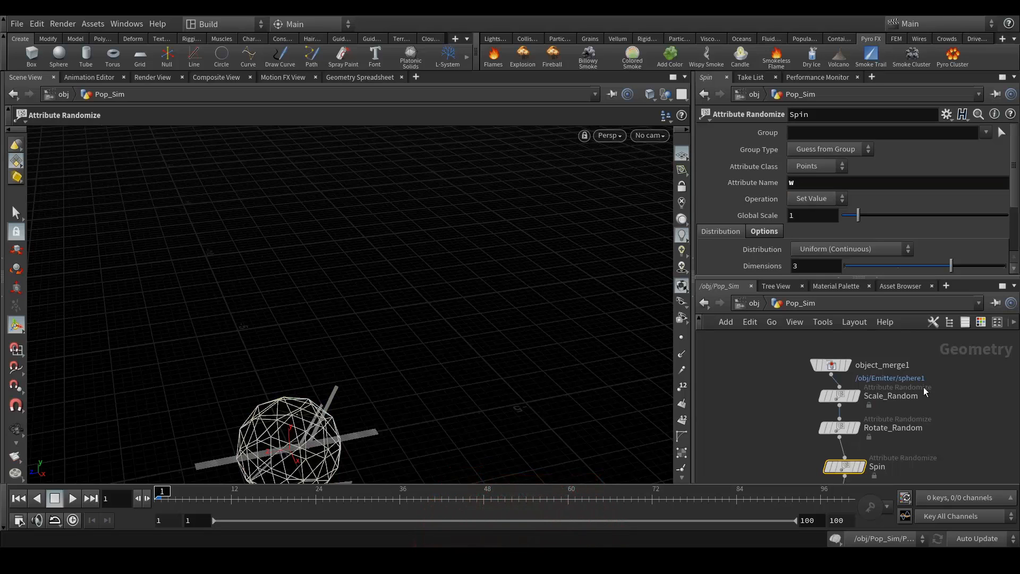
{"action": "middle_click_drag", "start_coordinate": [1000, 442], "coordinate": [998, 413]}
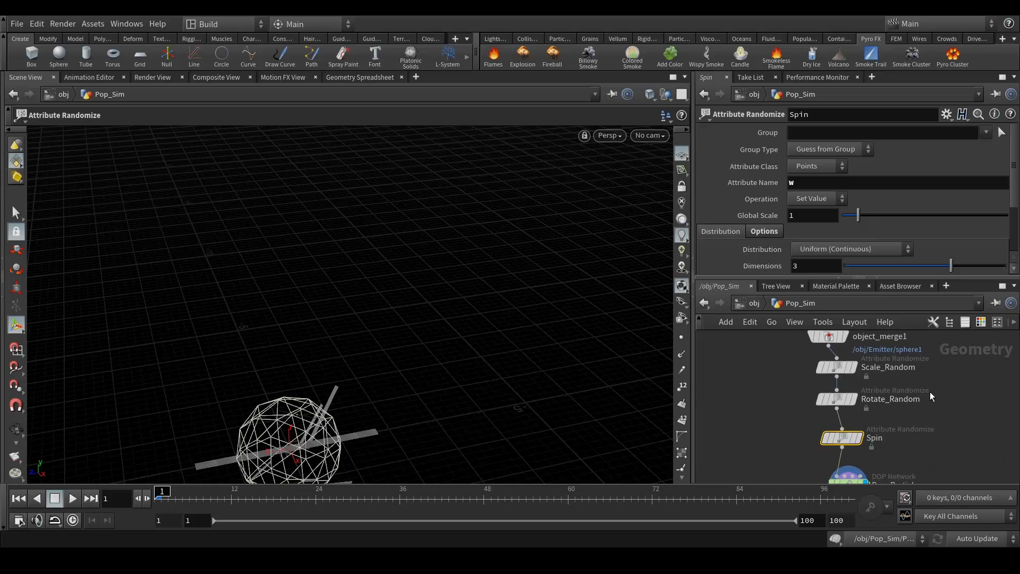
Step: Set the first component of Spin's minimum value to 2 and maximum value to 5, and scrub through the simulation
{"action": "scroll", "coordinate": [765, 234], "scroll_direction": "down", "scroll_amount": 3}
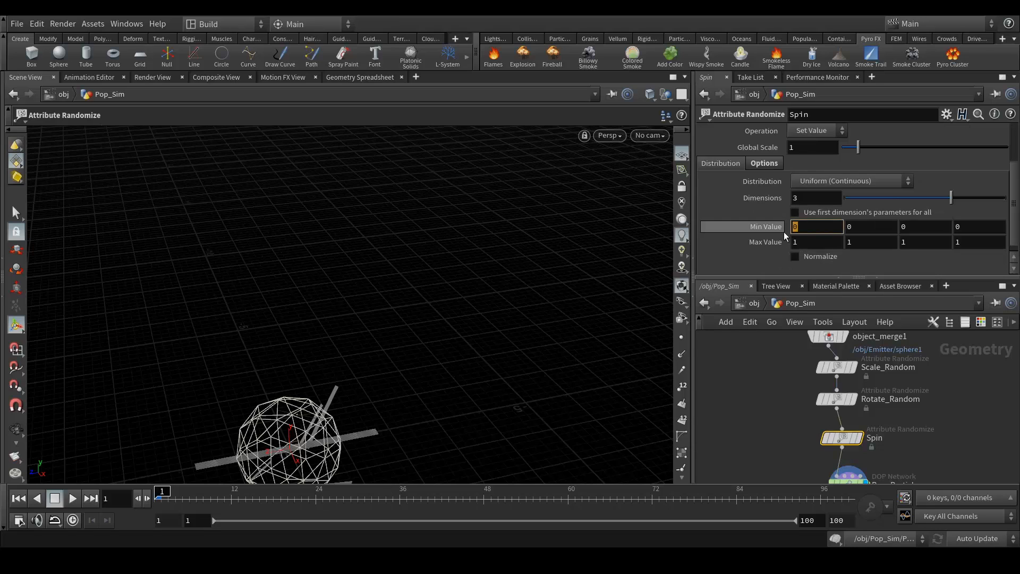
{"action": "type", "text": "2"}
{"action": "key", "text": "Return"}
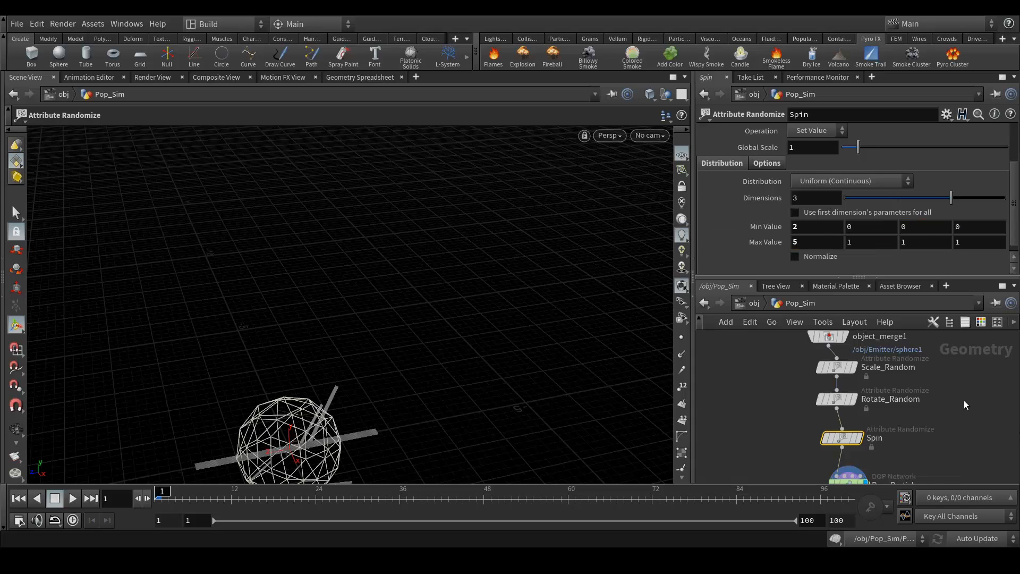
{"action": "middle_click_drag", "start_coordinate": [964, 400], "coordinate": [962, 393]}
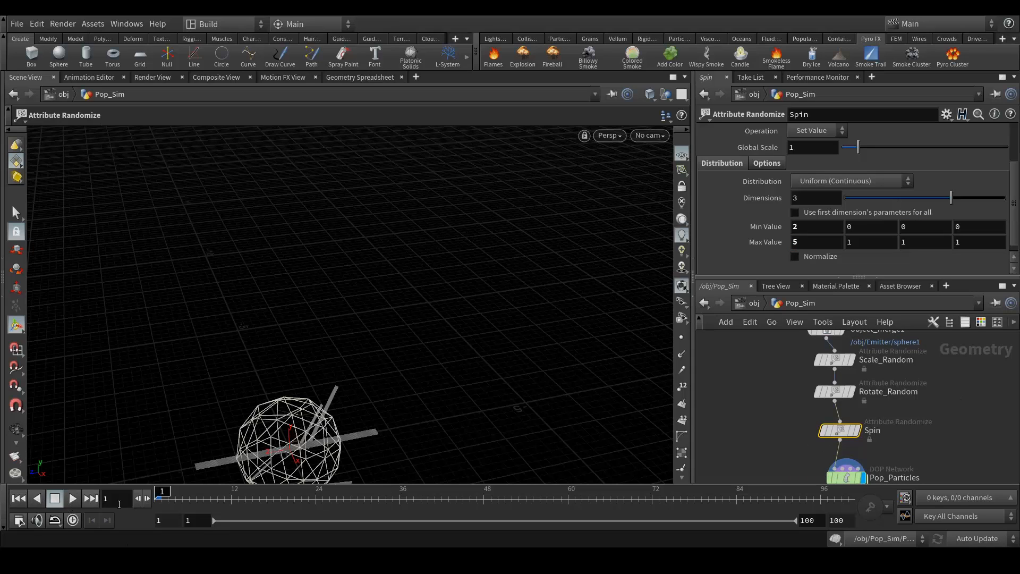
{"action": "left_click_drag", "start_coordinate": [180, 497], "coordinate": [345, 479]}
Step: Duplicate the Spin node and insert the copy on the wire between Spin and Pop_Particles
{"action": "middle_click_drag", "start_coordinate": [889, 426], "coordinate": [887, 361]}
{"action": "left_click", "coordinate": [860, 387]}
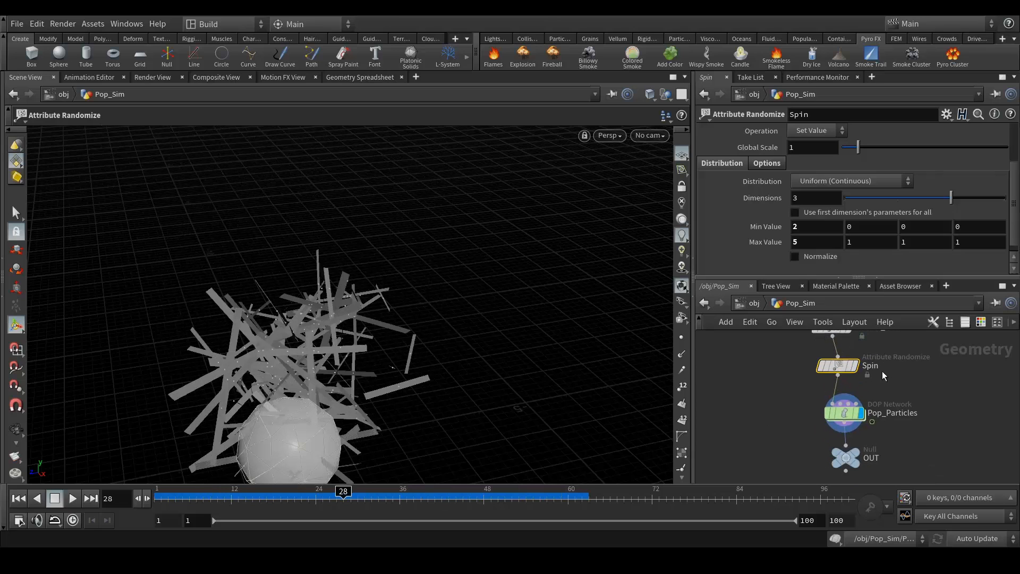
{"action": "key", "text": "ctrl+c"}
{"action": "left_click", "coordinate": [947, 407]}
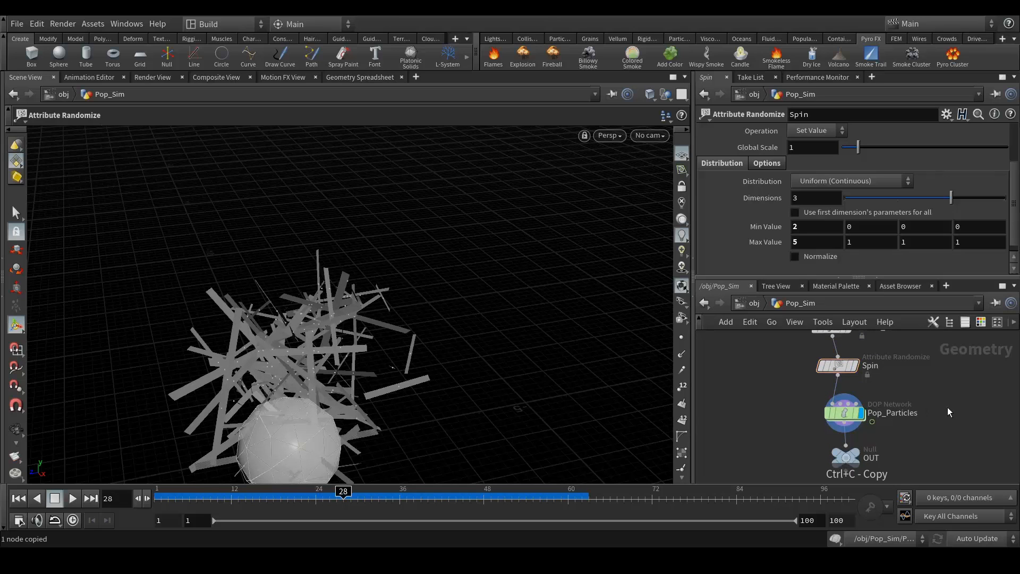
{"action": "key", "text": "ctrl+v"}
{"action": "left_click_drag", "start_coordinate": [842, 415], "coordinate": [850, 421]}
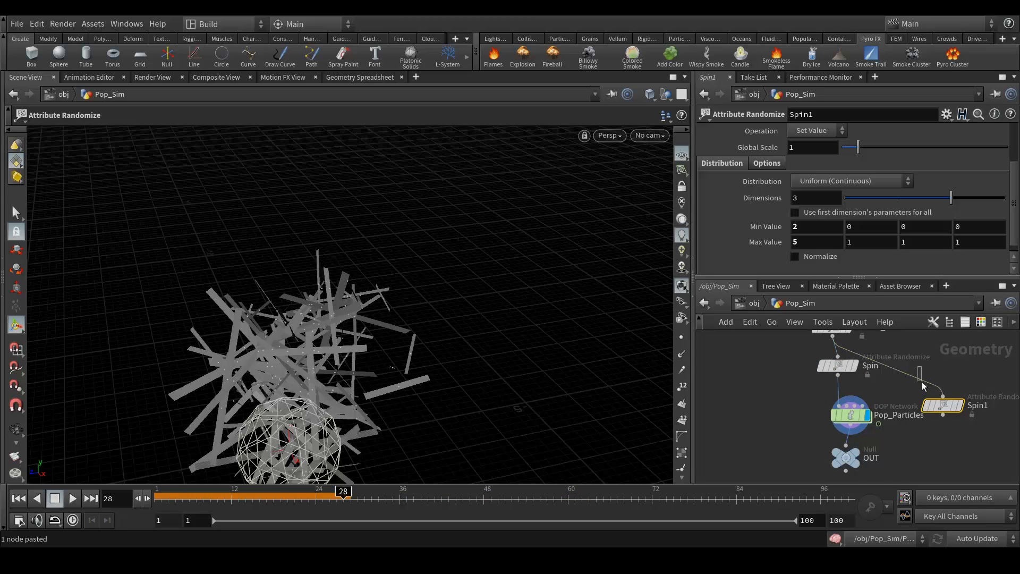
{"action": "left_click_drag", "start_coordinate": [943, 405], "coordinate": [840, 402]}
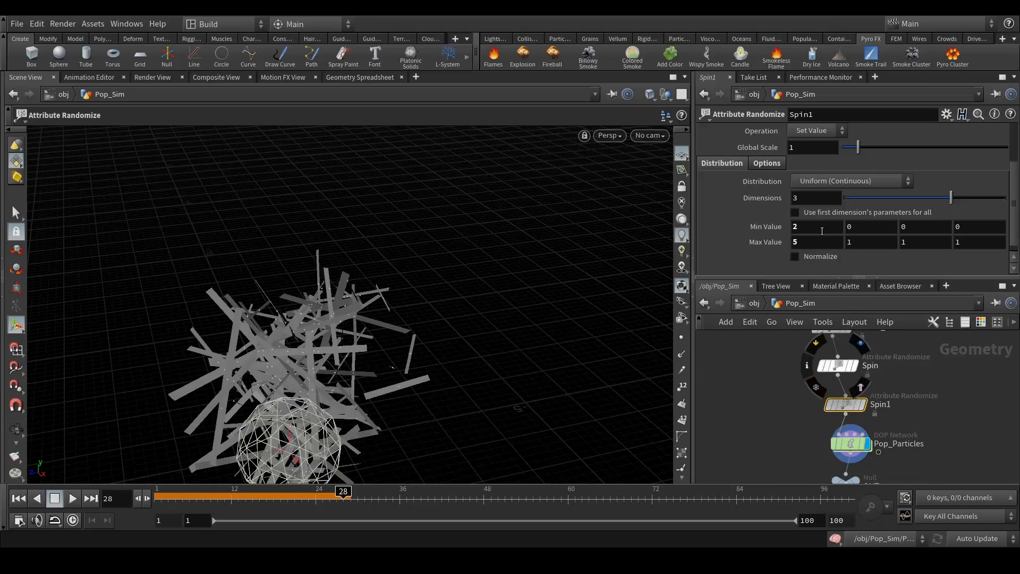
Step: Give Spin1 a Two Values distribution with all four Value A components at -1, and play the simulation
{"action": "left_click", "coordinate": [832, 181]}
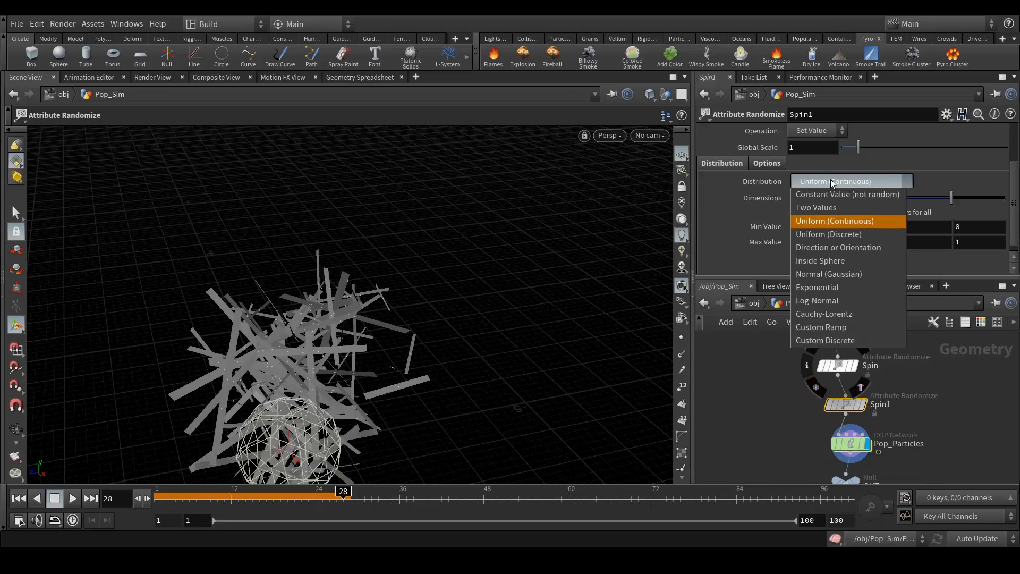
{"action": "left_click", "coordinate": [821, 208]}
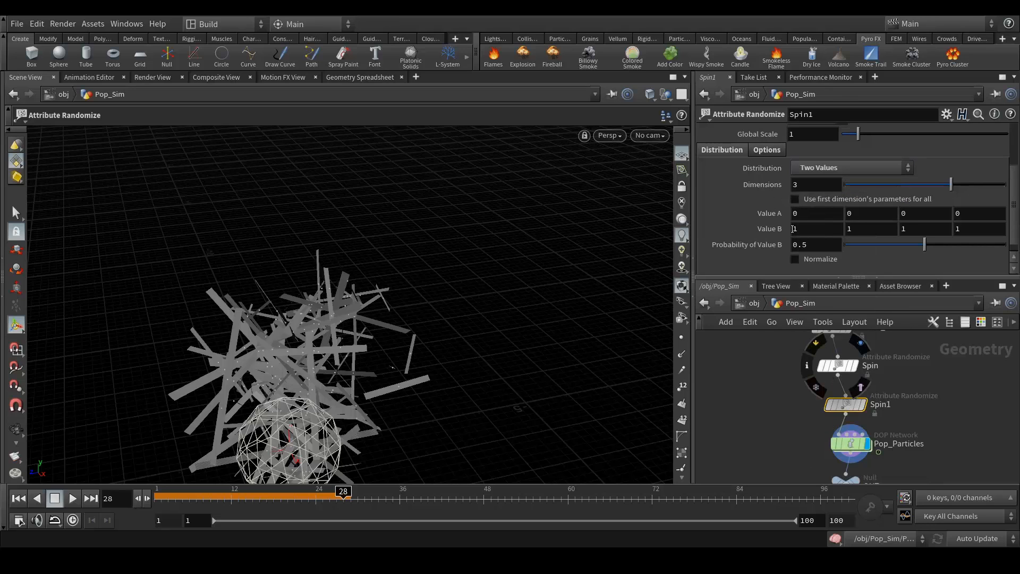
{"action": "left_click", "coordinate": [806, 215]}
{"action": "type", "text": "-1"}
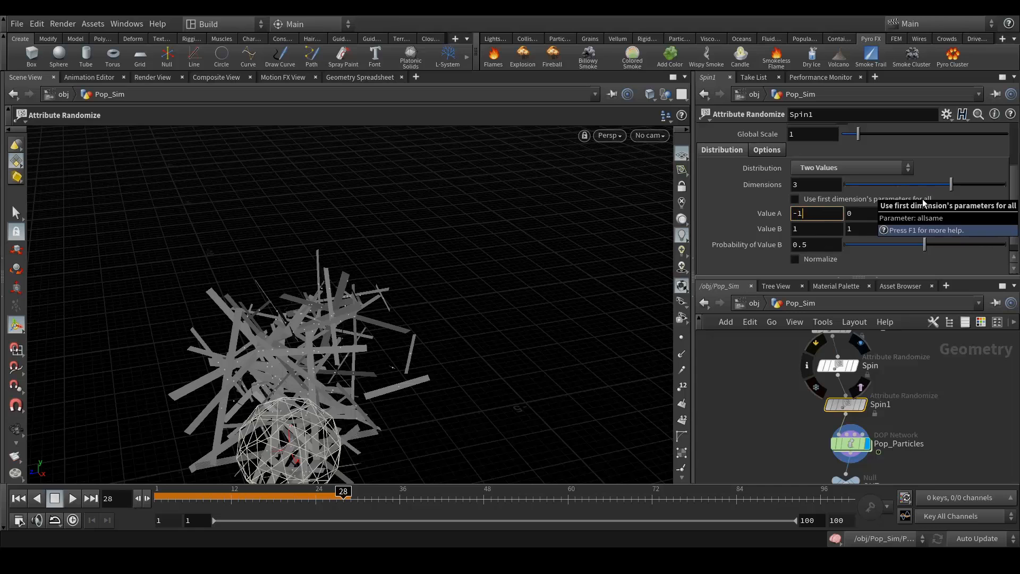
{"action": "key", "text": "Tab"}
{"action": "key", "text": "Tab"}
{"action": "type", "text": "+-"}
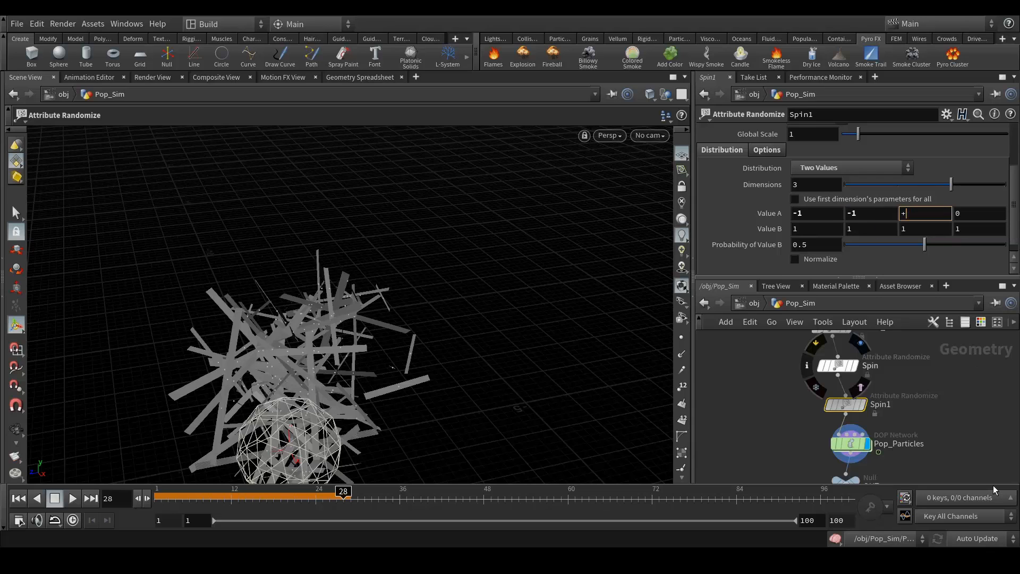
{"action": "type", "text": "1"}
{"action": "key", "text": "Tab"}
{"action": "key", "text": "Return"}
{"action": "left_click", "coordinate": [72, 498]}
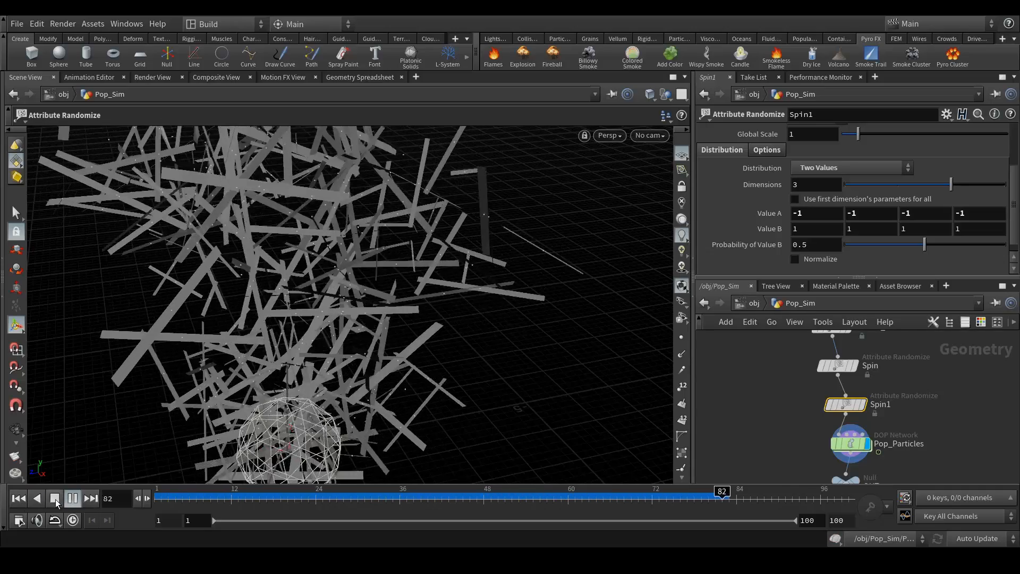
Step: Stop the playback and scrub through the cached frames to review the spinning instances from farther away
{"action": "left_click", "coordinate": [55, 499]}
{"action": "right_click_drag", "start_coordinate": [468, 299], "coordinate": [366, 376], "text": "alt"}
{"action": "left_click_drag", "start_coordinate": [345, 312], "coordinate": [286, 337]}
{"action": "left_click_drag", "start_coordinate": [223, 498], "coordinate": [558, 488]}
Step: Select the Scale_Random node and raise point 3 of its custom ramp to a value of 1
{"action": "middle_click_drag", "start_coordinate": [953, 418], "coordinate": [936, 397]}
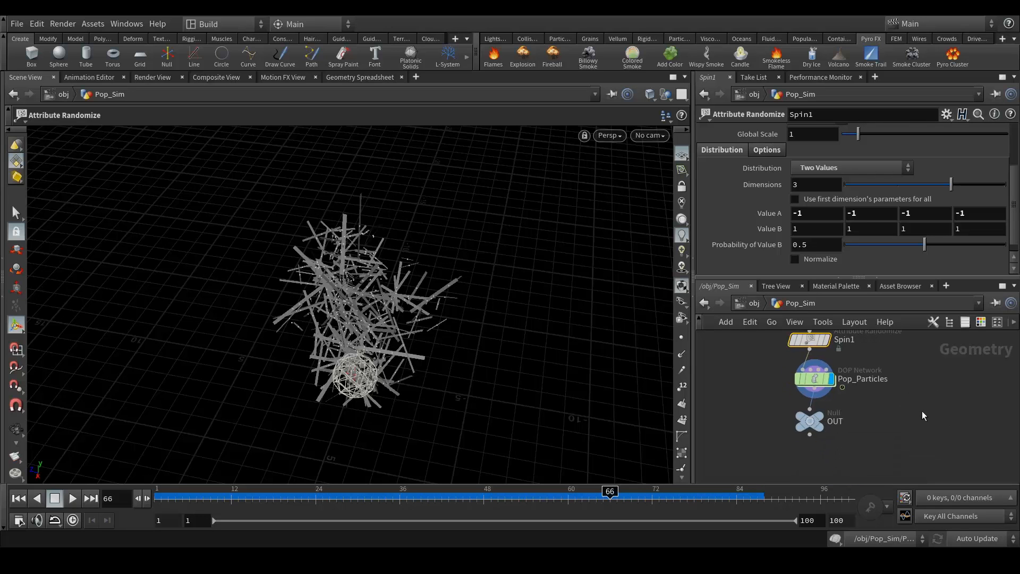
{"action": "middle_click_drag", "start_coordinate": [865, 411], "coordinate": [882, 483]}
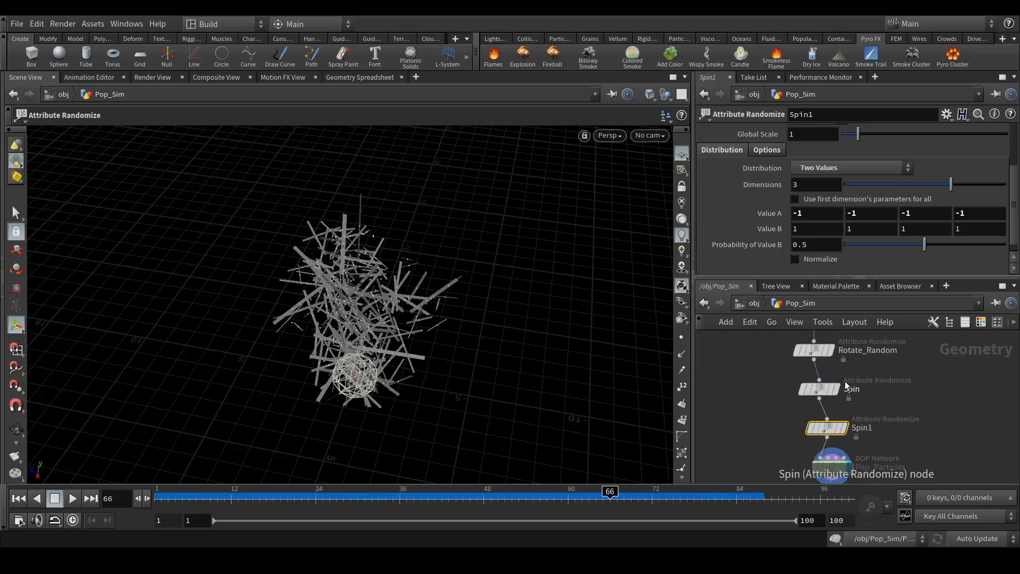
{"action": "middle_click_drag", "start_coordinate": [930, 384], "coordinate": [939, 439]}
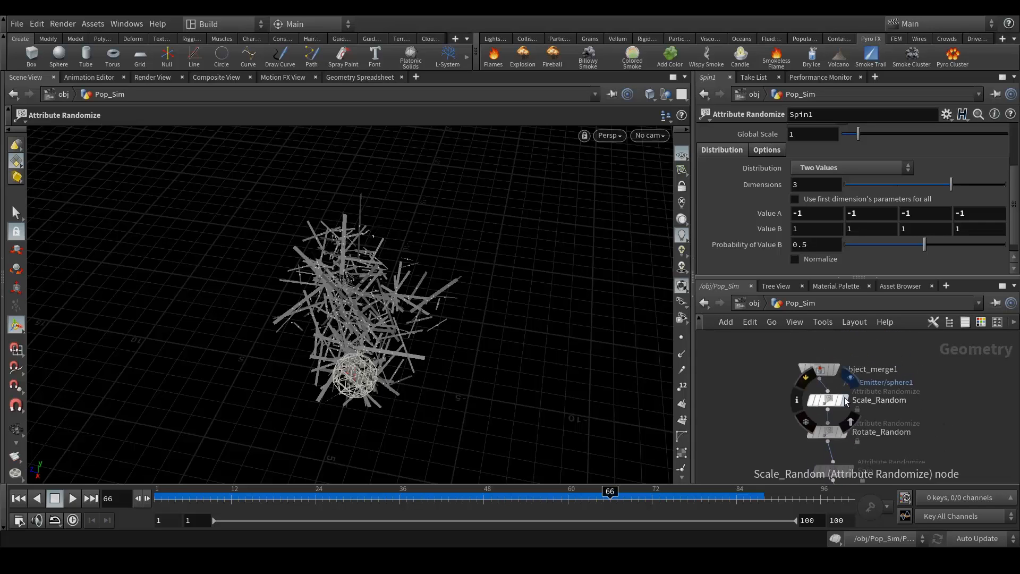
{"action": "scroll", "coordinate": [812, 403], "scroll_direction": "up", "scroll_amount": 3}
{"action": "left_click", "coordinate": [813, 404]}
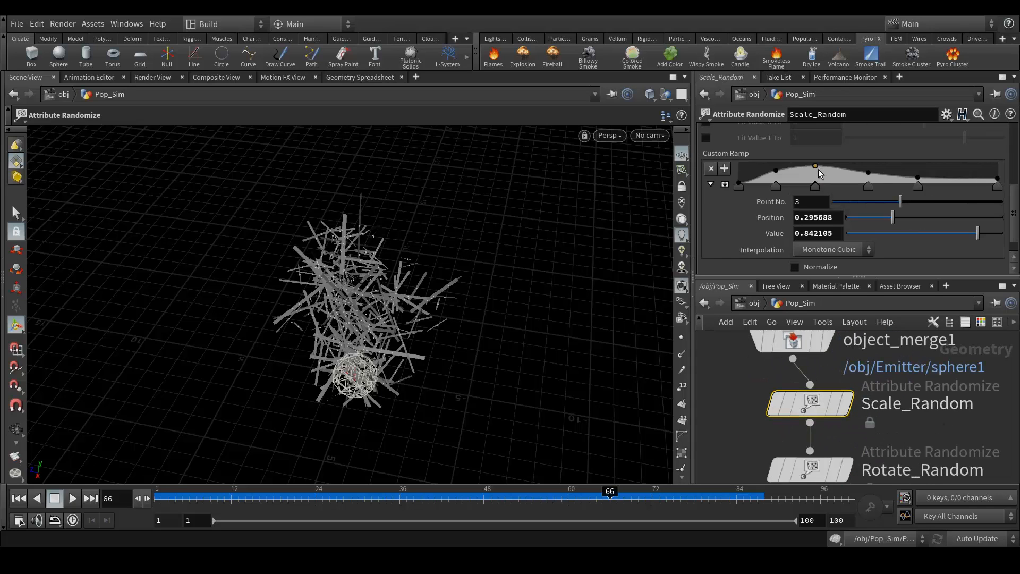
{"action": "left_click_drag", "start_coordinate": [816, 164], "coordinate": [816, 159]}
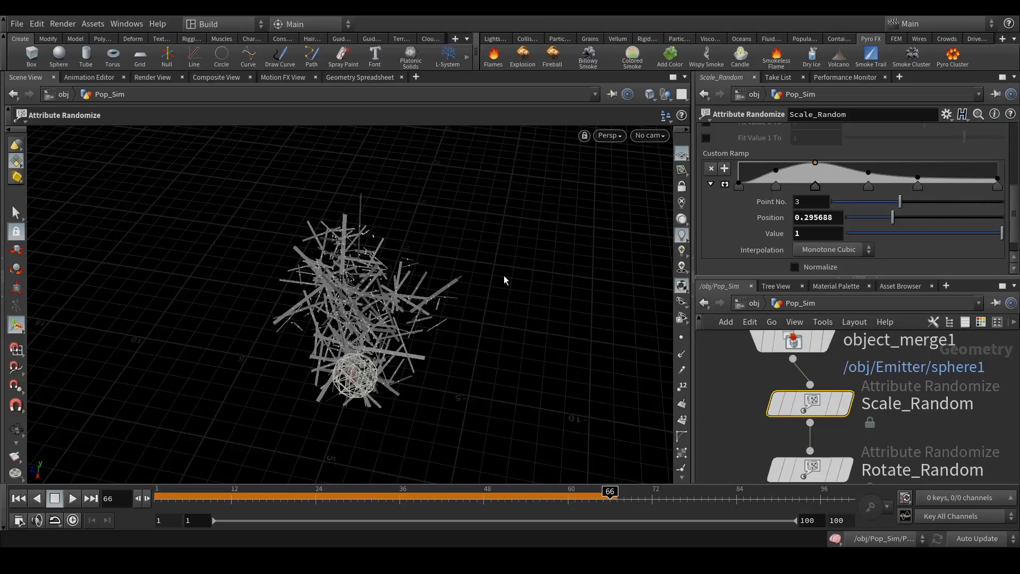
Step: At frame 1, reshape Scale_Random's ramp: point 2 to about 0.195/0.447, point 4 to about 0.517/0.342, and point 6 to value 0
{"action": "left_click", "coordinate": [24, 500]}
{"action": "left_click_drag", "start_coordinate": [310, 398], "coordinate": [478, 372]}
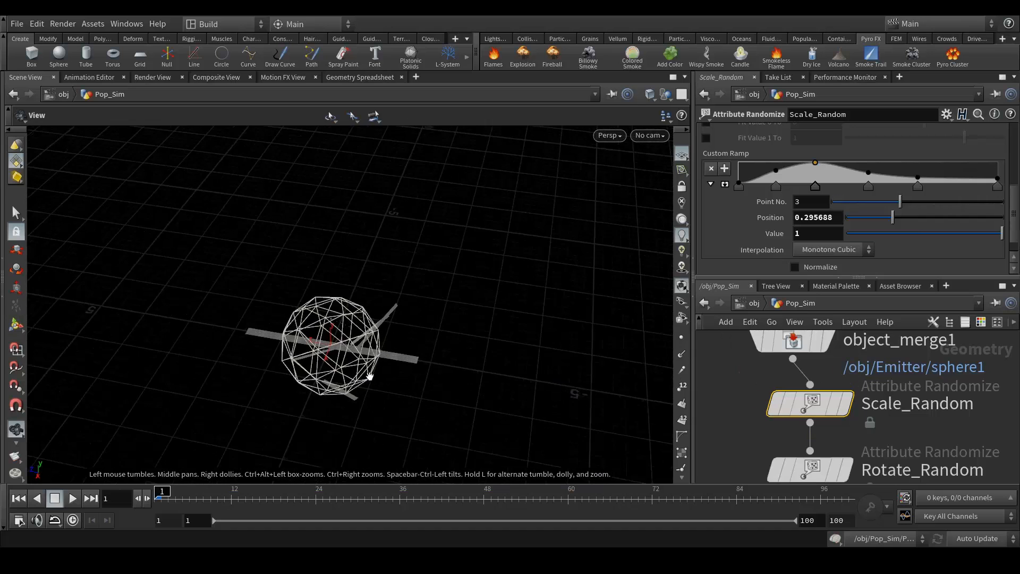
{"action": "left_click_drag", "start_coordinate": [868, 173], "coordinate": [879, 173]}
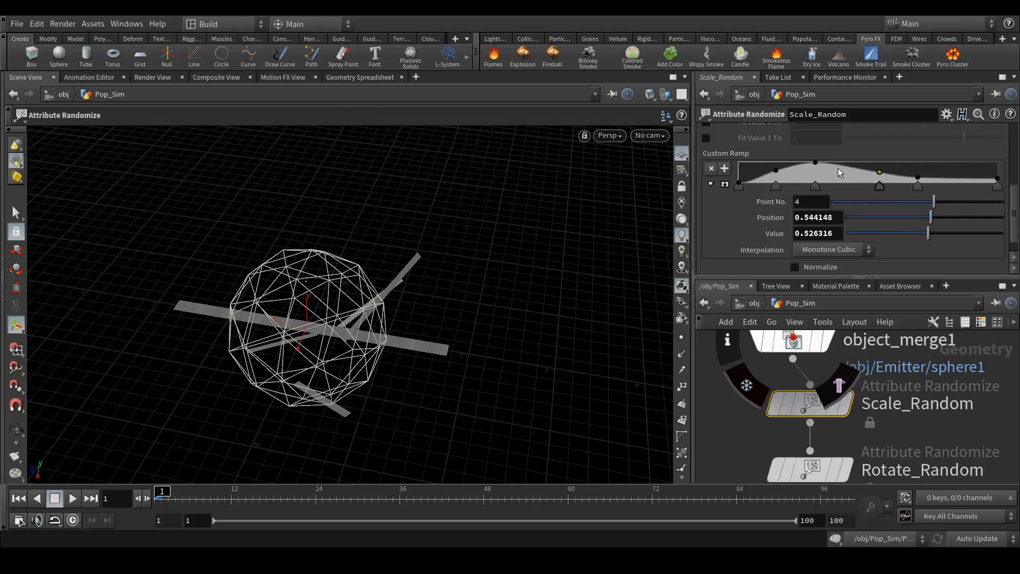
{"action": "left_click_drag", "start_coordinate": [779, 172], "coordinate": [789, 174]}
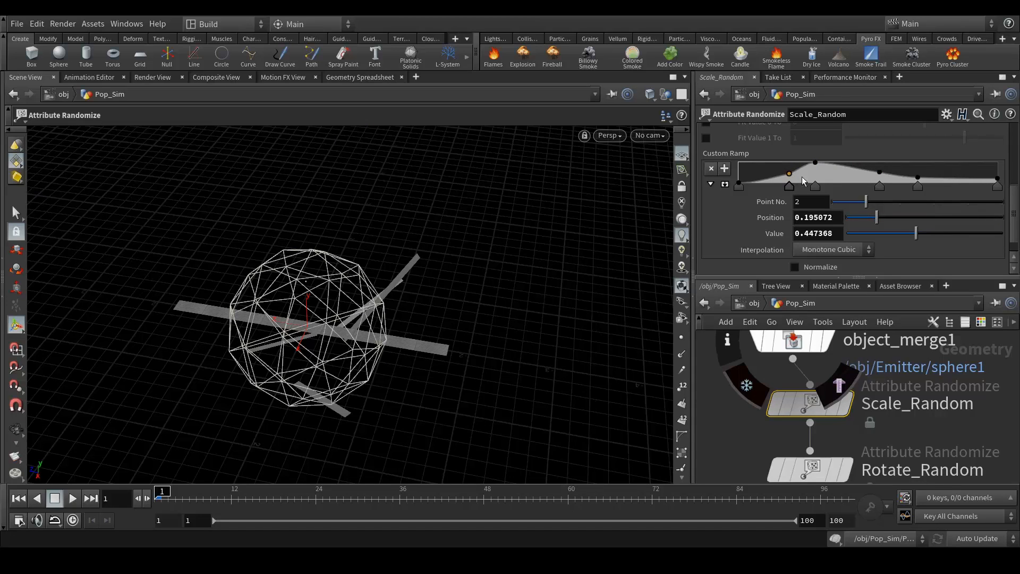
{"action": "left_click_drag", "start_coordinate": [879, 170], "coordinate": [874, 178]}
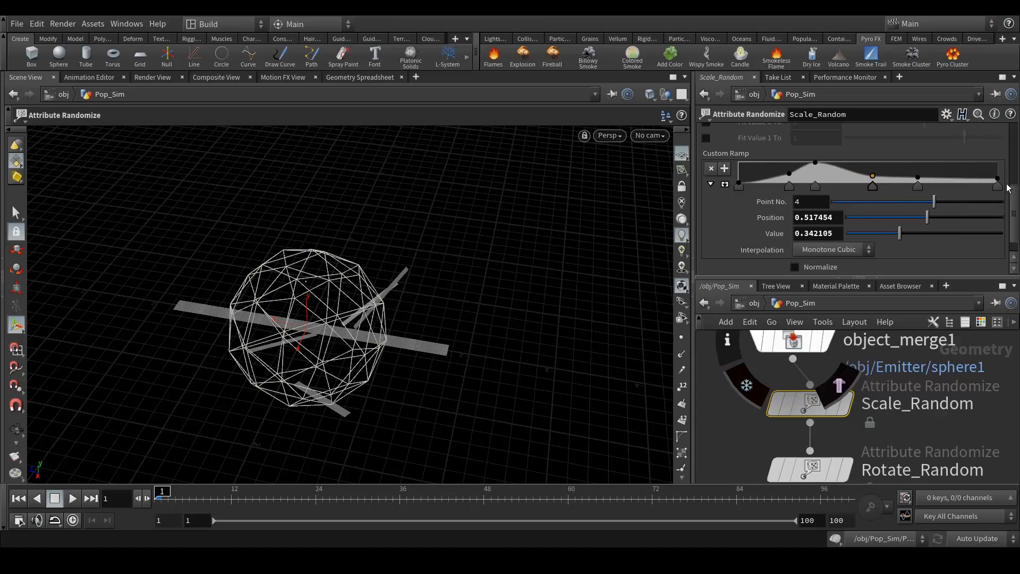
{"action": "left_click_drag", "start_coordinate": [999, 182], "coordinate": [1001, 189]}
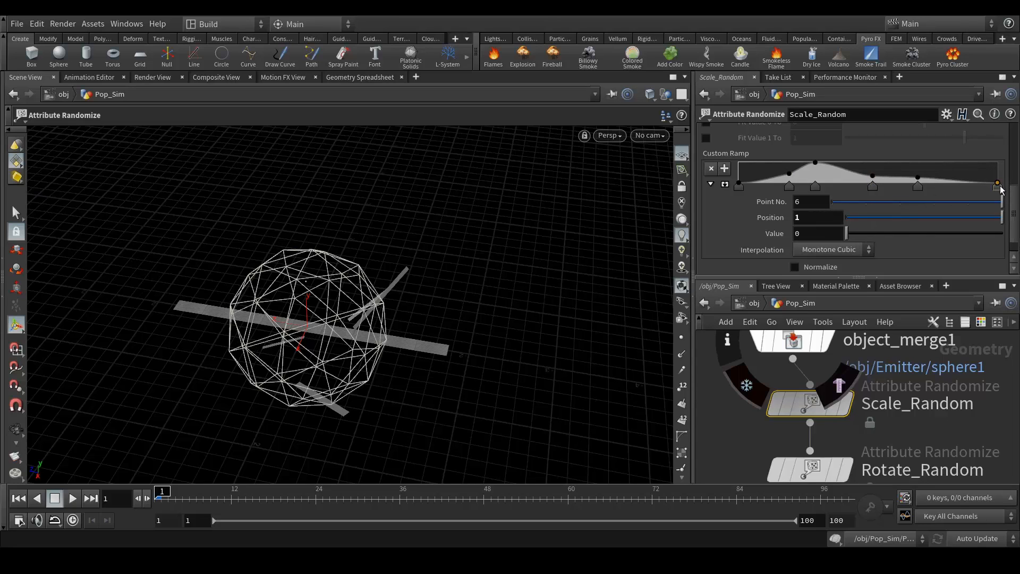
Step: Leave Pop_Sim, go inside the Instance_Geo object and select its grid1 node
{"action": "left_click", "coordinate": [751, 304]}
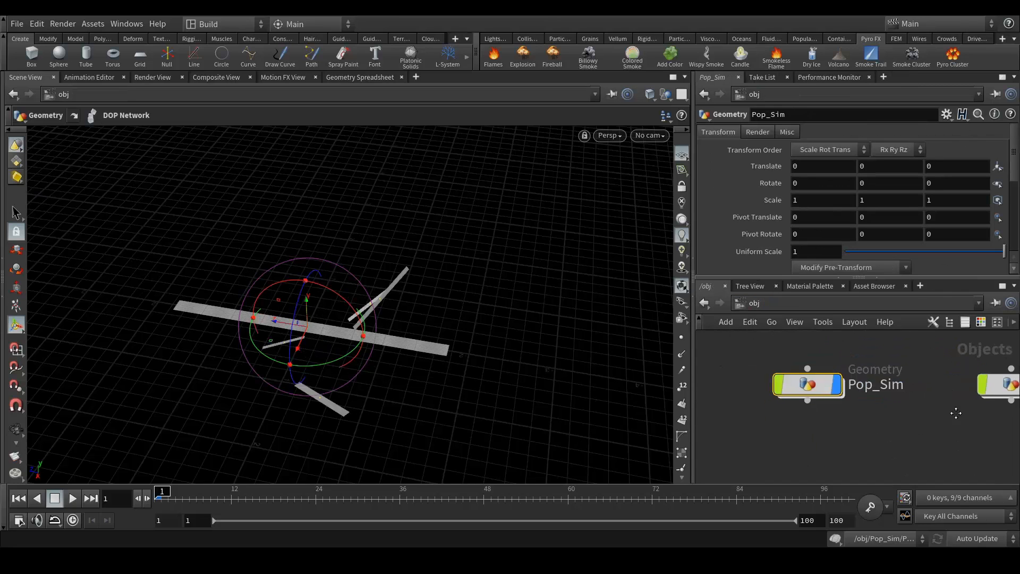
{"action": "middle_click_drag", "start_coordinate": [955, 413], "coordinate": [892, 397]}
{"action": "scroll", "coordinate": [837, 423], "scroll_direction": "down", "scroll_amount": 2}
{"action": "middle_click_drag", "start_coordinate": [947, 432], "coordinate": [926, 426]}
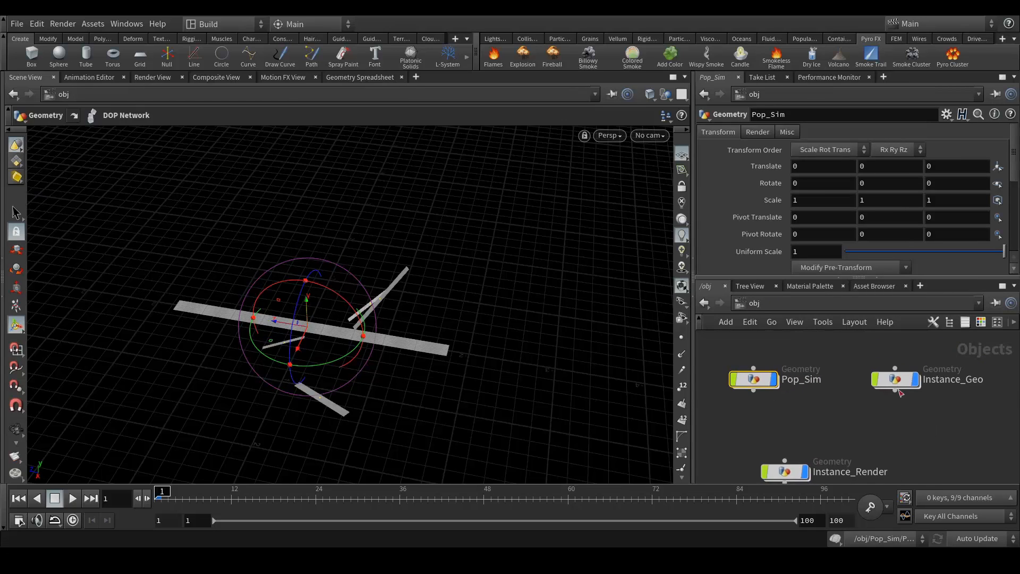
{"action": "double_click", "coordinate": [895, 380]}
{"action": "middle_click_drag", "start_coordinate": [894, 370], "coordinate": [881, 400]}
{"action": "scroll", "coordinate": [909, 419], "scroll_direction": "up", "scroll_amount": 2}
{"action": "left_click", "coordinate": [871, 363]}
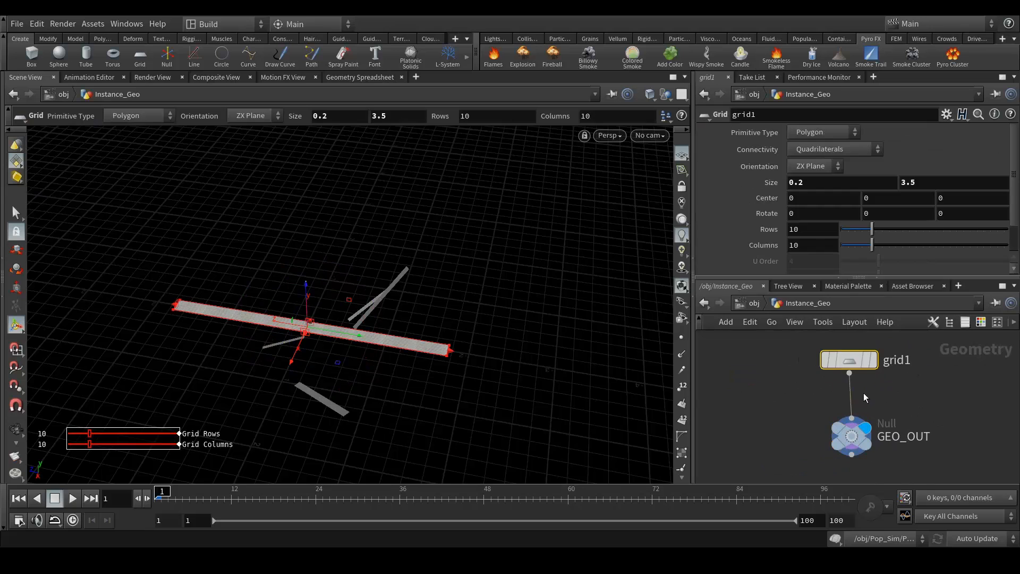
Step: Select the row of points 40-49 near the middle of the grid strip and move it down about 0.089 in Y
{"action": "left_click", "coordinate": [16, 213]}
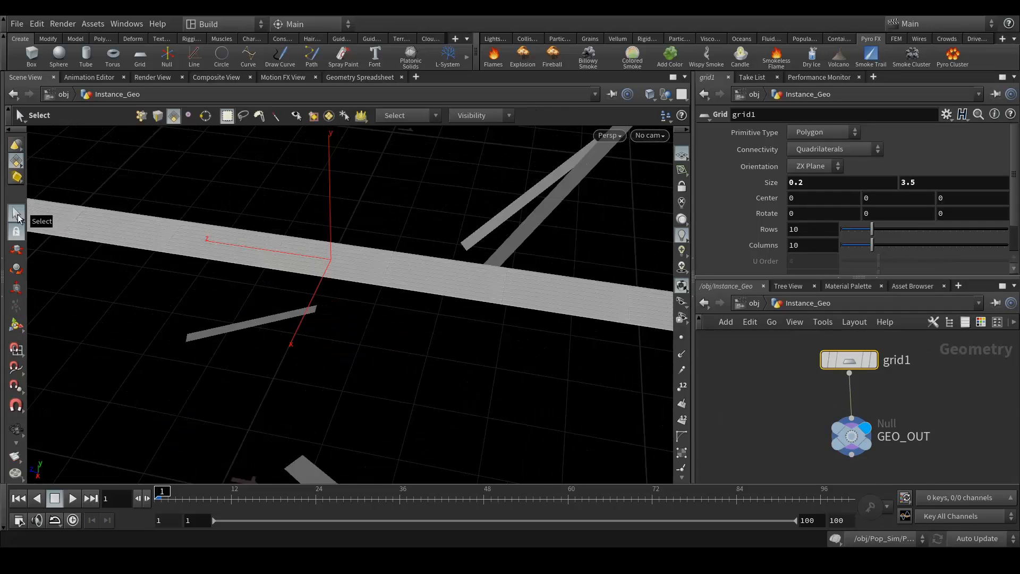
{"action": "left_click", "coordinate": [141, 117]}
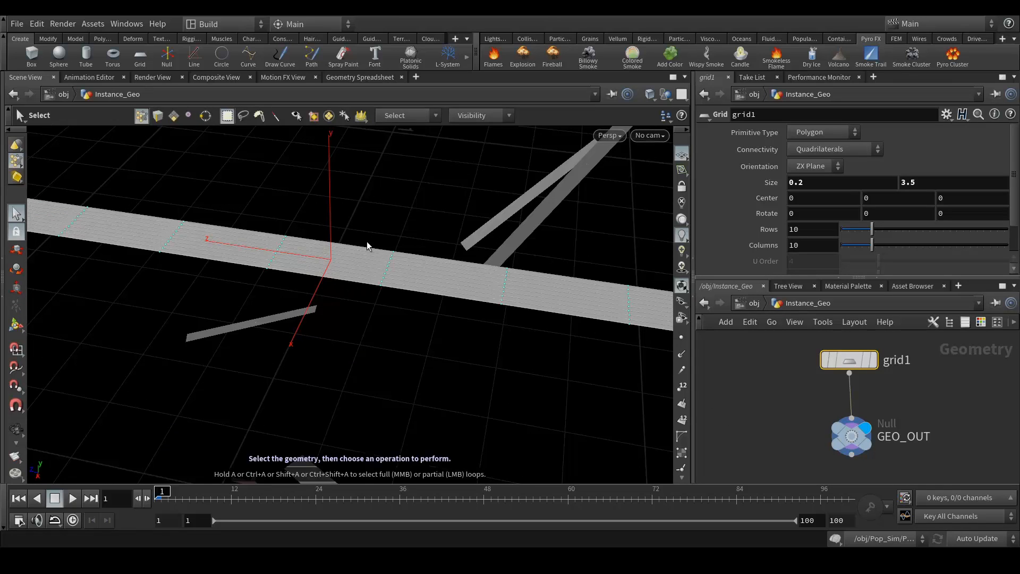
{"action": "left_click_drag", "start_coordinate": [362, 187], "coordinate": [428, 319]}
{"action": "left_click", "coordinate": [21, 252]}
{"action": "left_click_drag", "start_coordinate": [489, 301], "coordinate": [401, 330], "text": "alt"}
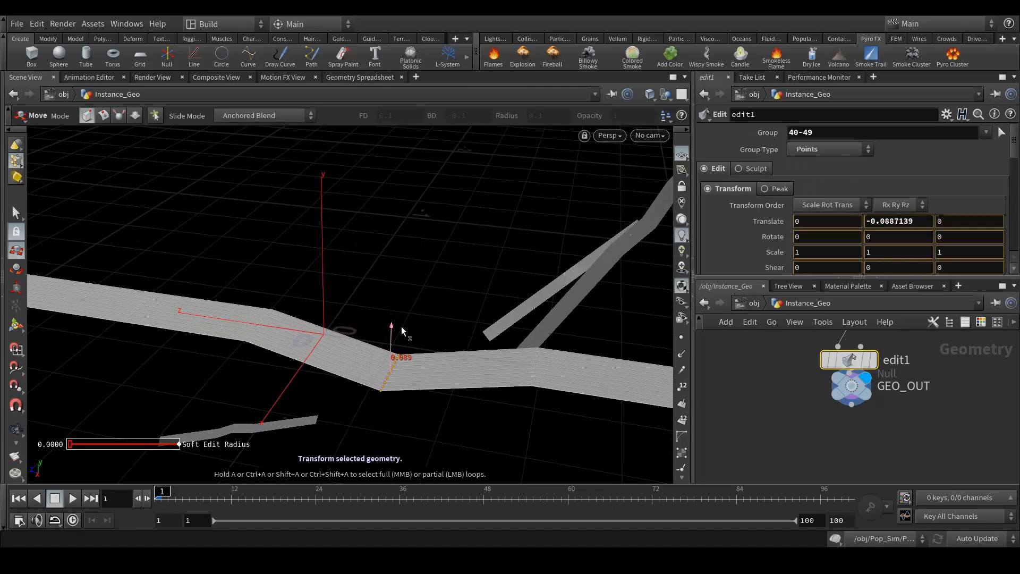
Step: Bend the strip smoothly with a soft edit radius of about 2.18 and a Y translation of about -0.167 on points 40-49
{"action": "left_click_drag", "start_coordinate": [178, 446], "coordinate": [138, 445]}
{"action": "left_click_drag", "start_coordinate": [393, 325], "coordinate": [400, 346]}
{"action": "key", "text": "Escape"}
{"action": "mouse_move", "coordinate": [405, 289]}
{"action": "left_mouse_down"}
{"action": "mouse_move", "coordinate": [403, 268]}
{"action": "mouse_move", "coordinate": [396, 282]}
{"action": "left_mouse_up"}
{"action": "left_click_drag", "start_coordinate": [143, 444], "coordinate": [317, 416]}
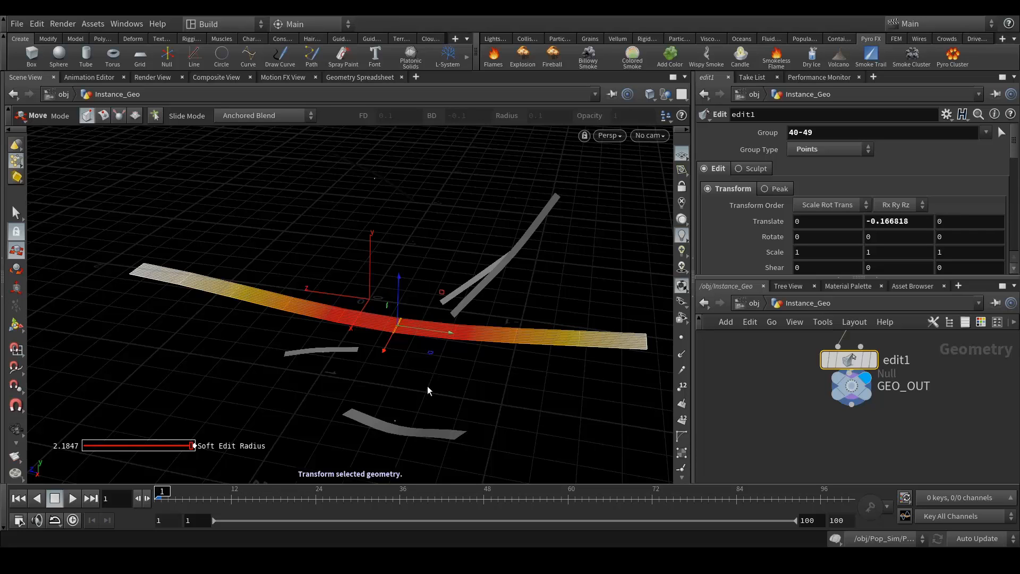
{"action": "left_click", "coordinate": [18, 215]}
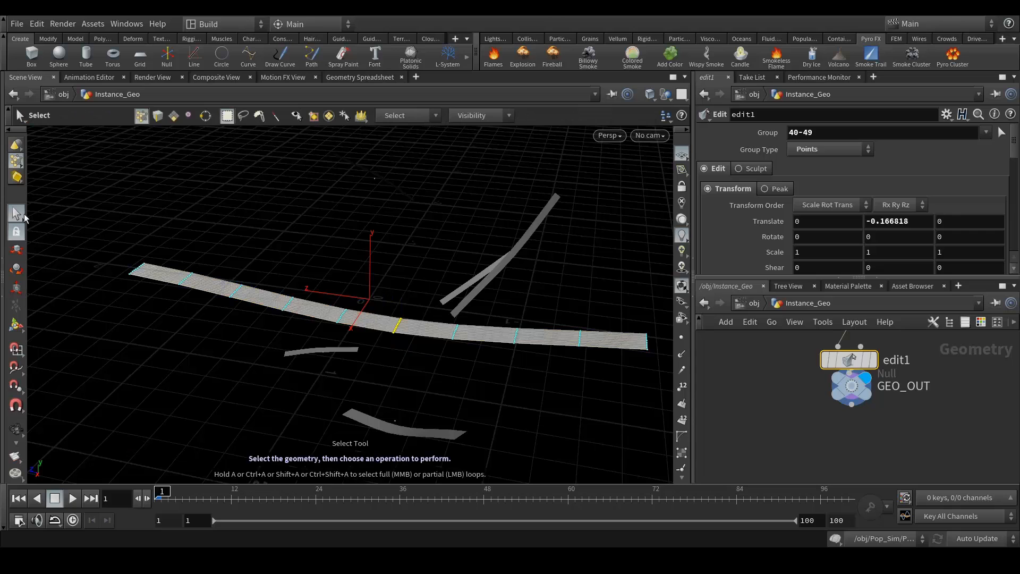
Step: Hide the Instance_Geo object at the object level and go back inside Pop_Sim
{"action": "left_click", "coordinate": [760, 307]}
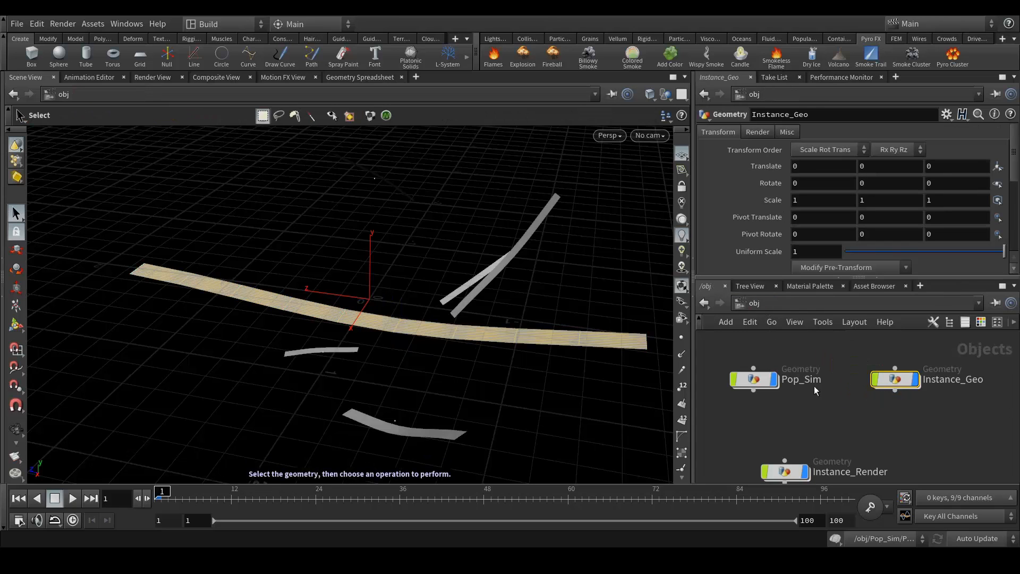
{"action": "mouse_move", "coordinate": [912, 383]}
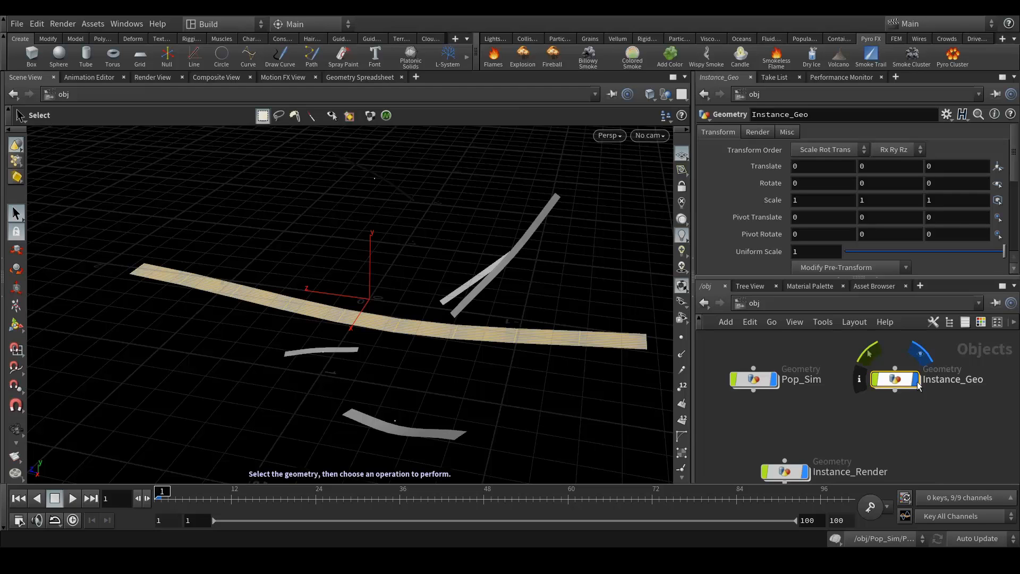
{"action": "left_click", "coordinate": [917, 380]}
{"action": "double_click", "coordinate": [760, 380]}
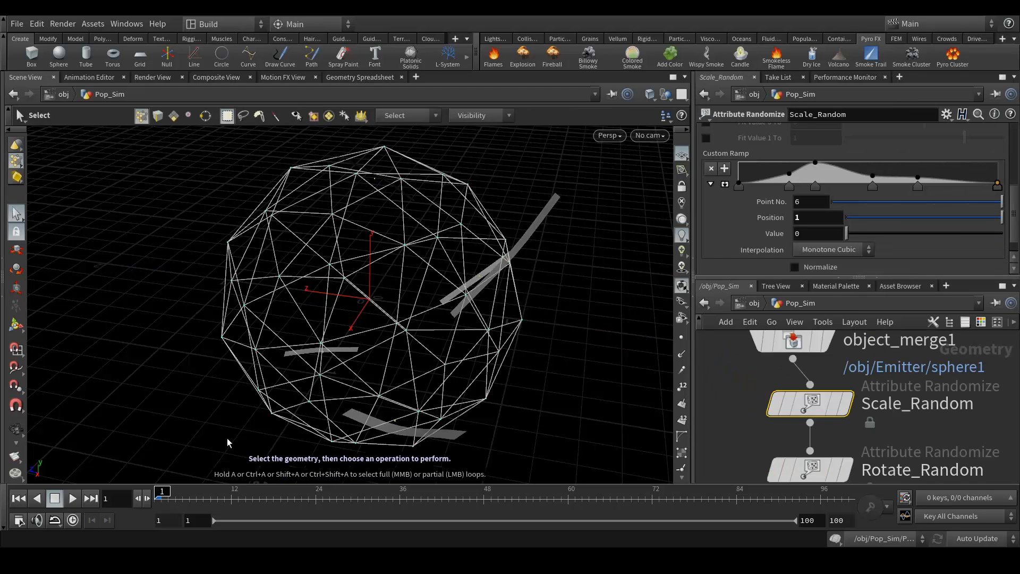
Step: Play the simulation to about frame 41 and inspect the bent instances from a wider view
{"action": "left_click_drag", "start_coordinate": [275, 434], "coordinate": [303, 398]}
{"action": "left_click", "coordinate": [71, 498]}
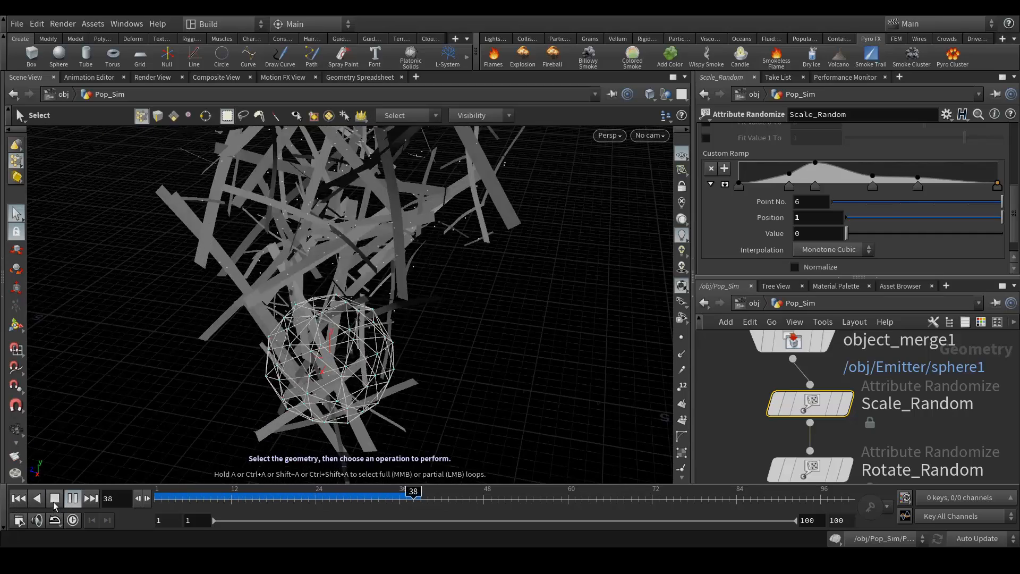
{"action": "left_click", "coordinate": [55, 498]}
{"action": "right_click_drag", "start_coordinate": [303, 337], "coordinate": [314, 319]}
{"action": "left_click_drag", "start_coordinate": [314, 319], "coordinate": [364, 246]}
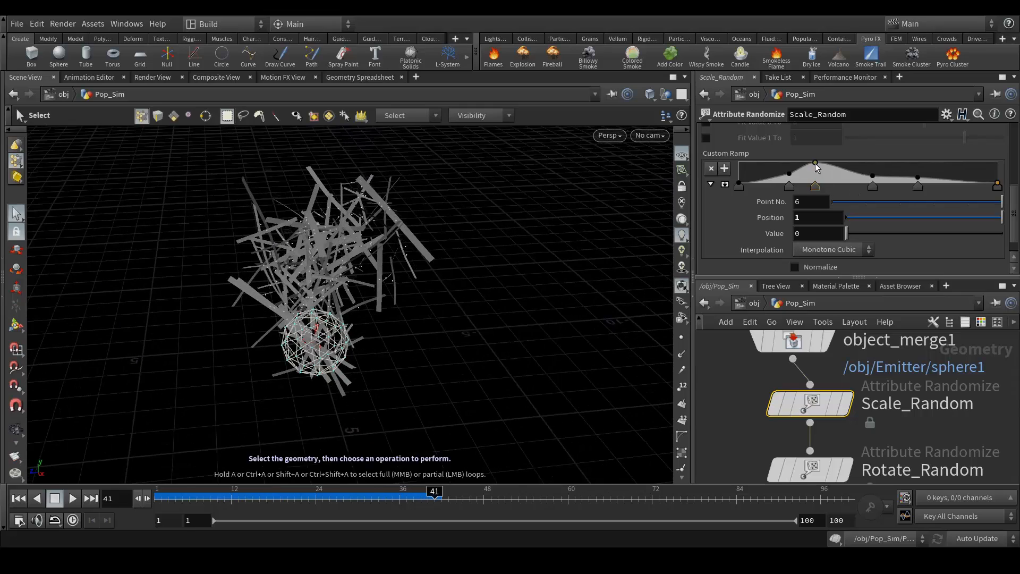
Step: Lower ramp point 3 of Scale_Random to position about 0.312 and value about 0.632, and replay the simulation from frame 1
{"action": "left_click_drag", "start_coordinate": [815, 163], "coordinate": [819, 170]}
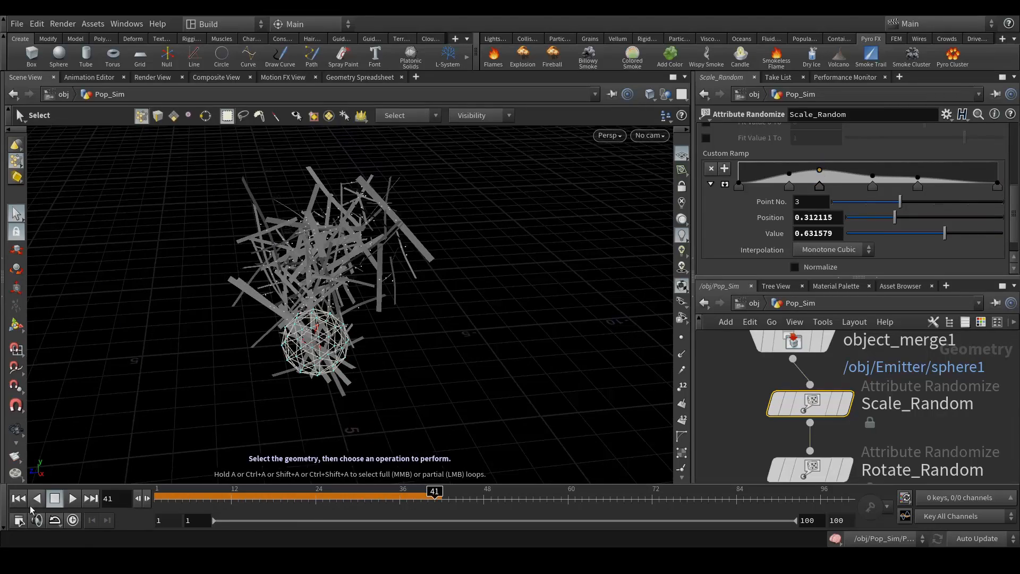
{"action": "left_click", "coordinate": [18, 498]}
{"action": "left_click", "coordinate": [73, 498]}
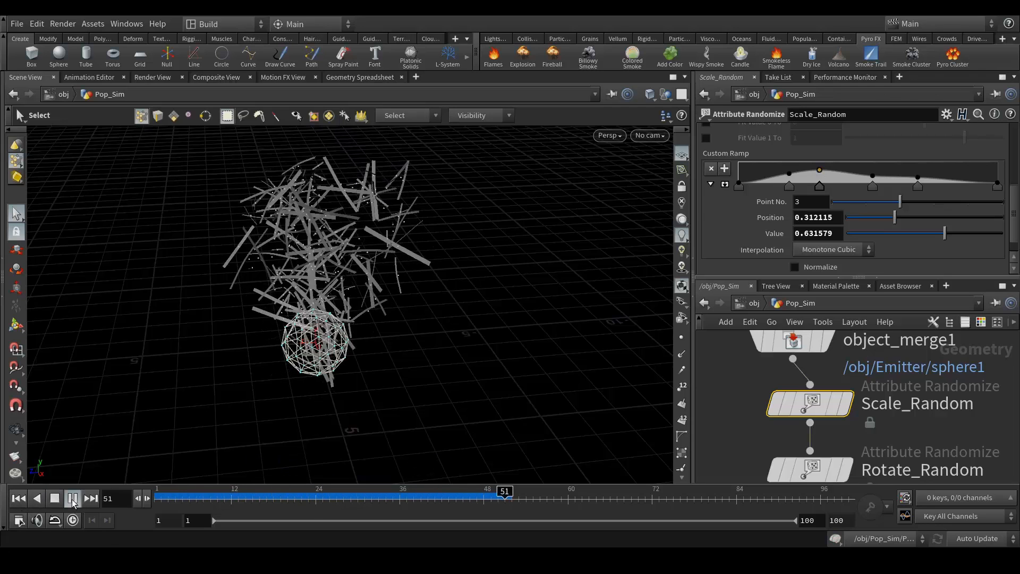
{"action": "left_click", "coordinate": [54, 498]}
{"action": "left_click_drag", "start_coordinate": [377, 371], "coordinate": [399, 303], "text": "alt"}
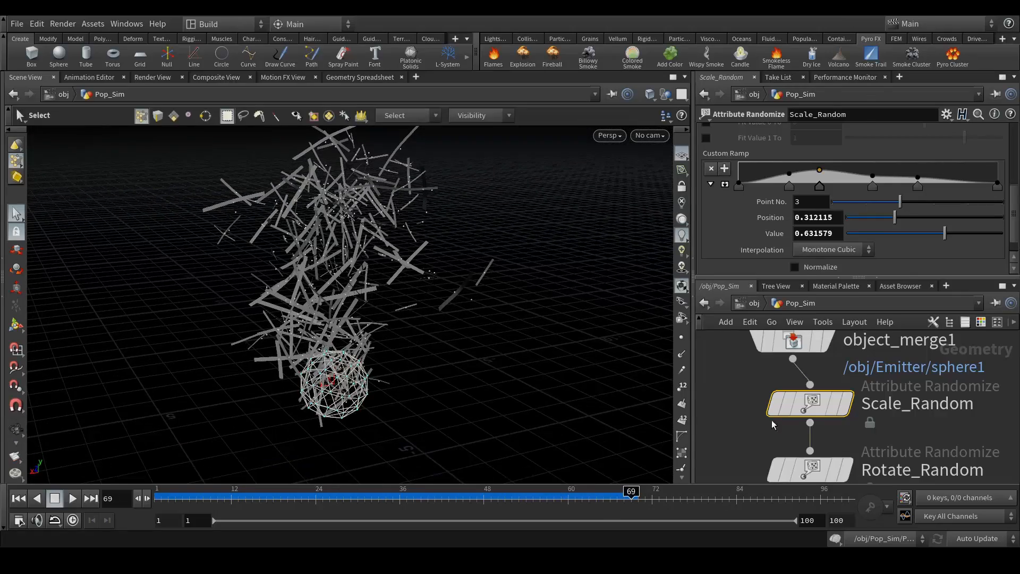
Step: Go inside the Pop_Particles network in Pop_Sim and show the birth settings of popsource1
{"action": "key", "text": "u"}
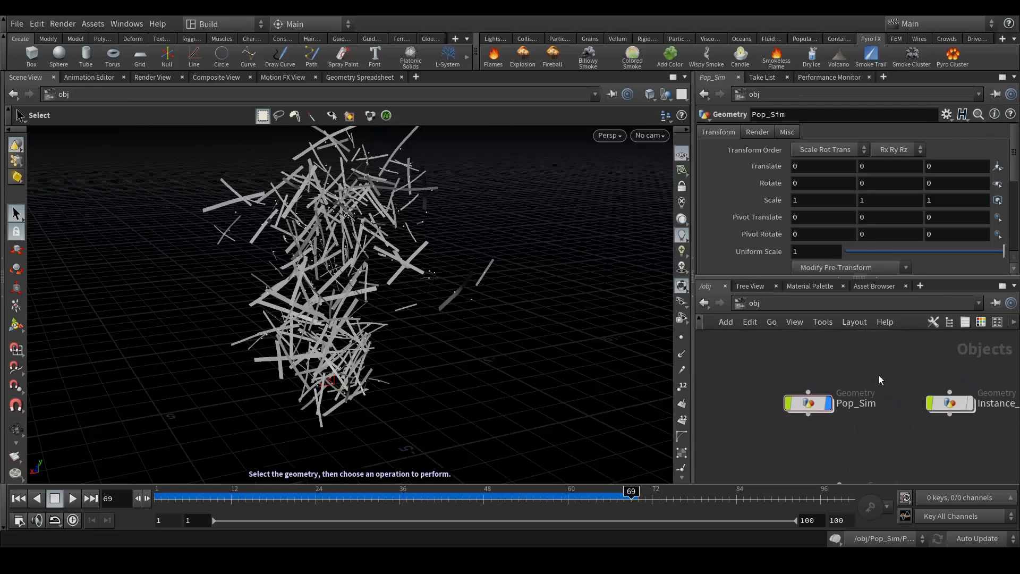
{"action": "double_click", "coordinate": [808, 403]}
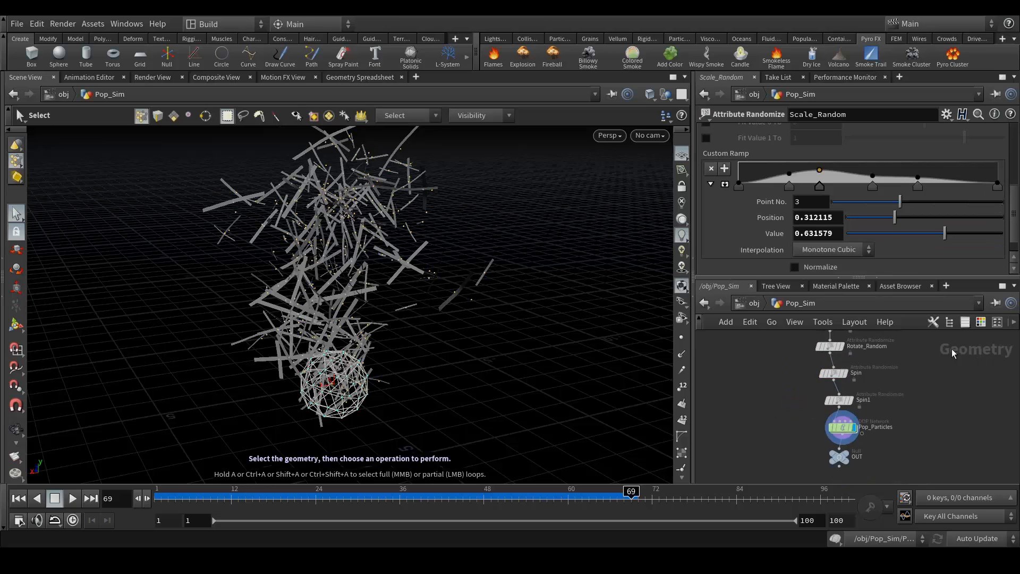
{"action": "scroll", "coordinate": [898, 426], "scroll_direction": "up", "scroll_amount": 3}
{"action": "double_click", "coordinate": [779, 441]}
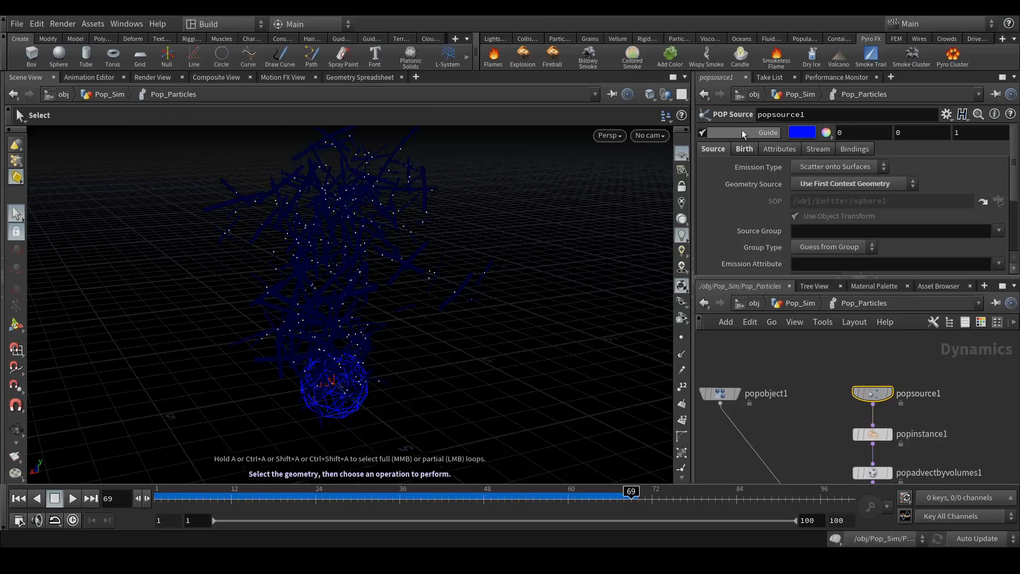
{"action": "left_click", "coordinate": [744, 150]}
Step: At frame 15, set popsource1's constant birth rate to 2000 and keyframe it
{"action": "left_click_drag", "start_coordinate": [232, 494], "coordinate": [285, 500]}
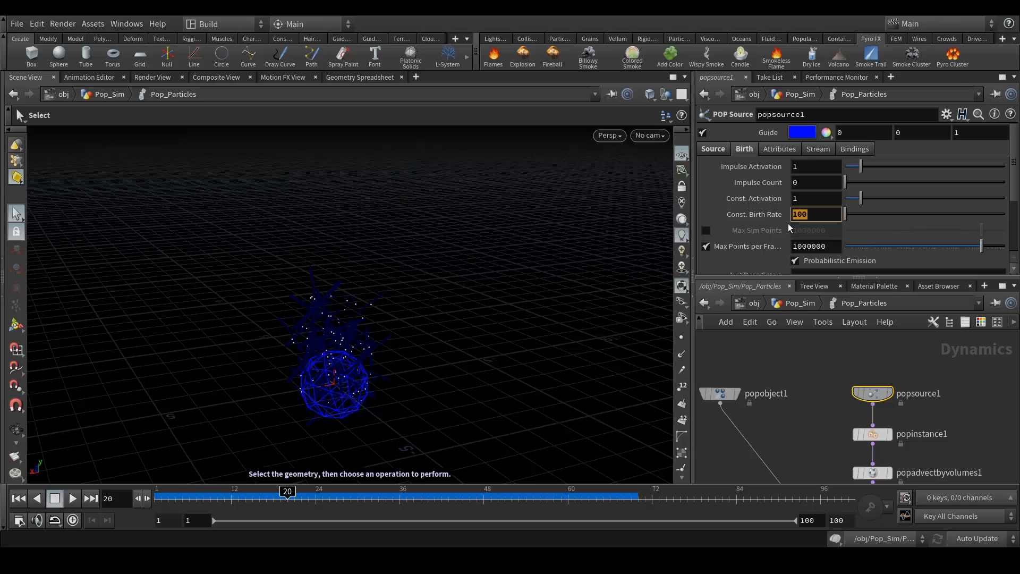
{"action": "left_click_drag", "start_coordinate": [280, 497], "coordinate": [224, 505]}
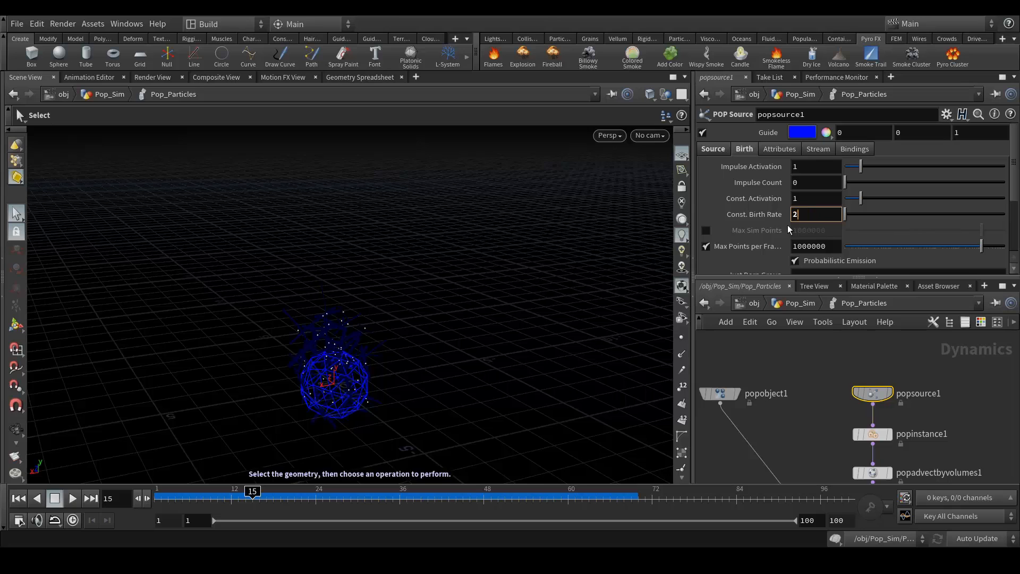
{"action": "key", "text": "Return"}
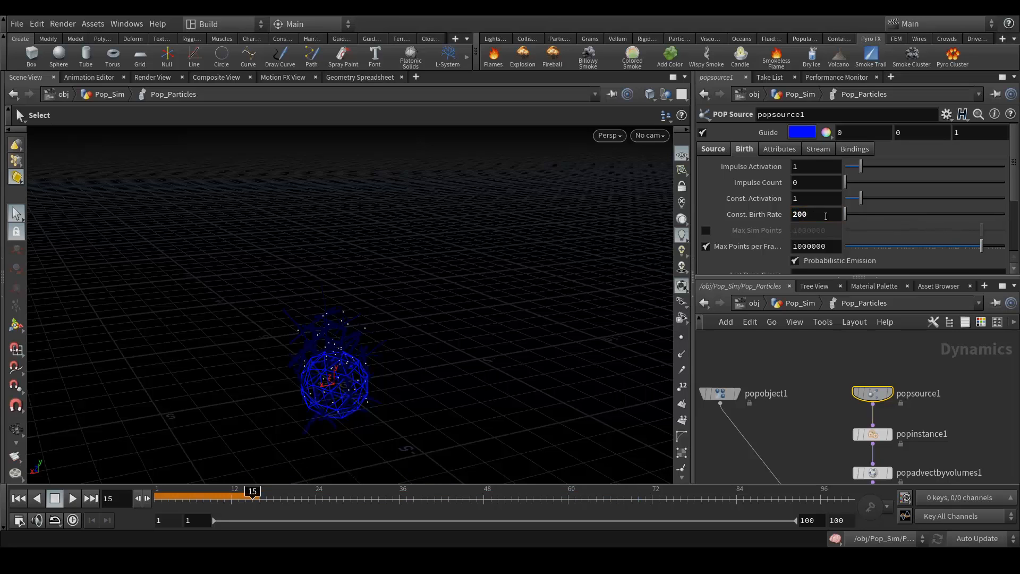
{"action": "type", "text": "2000"}
{"action": "key", "text": "Return"}
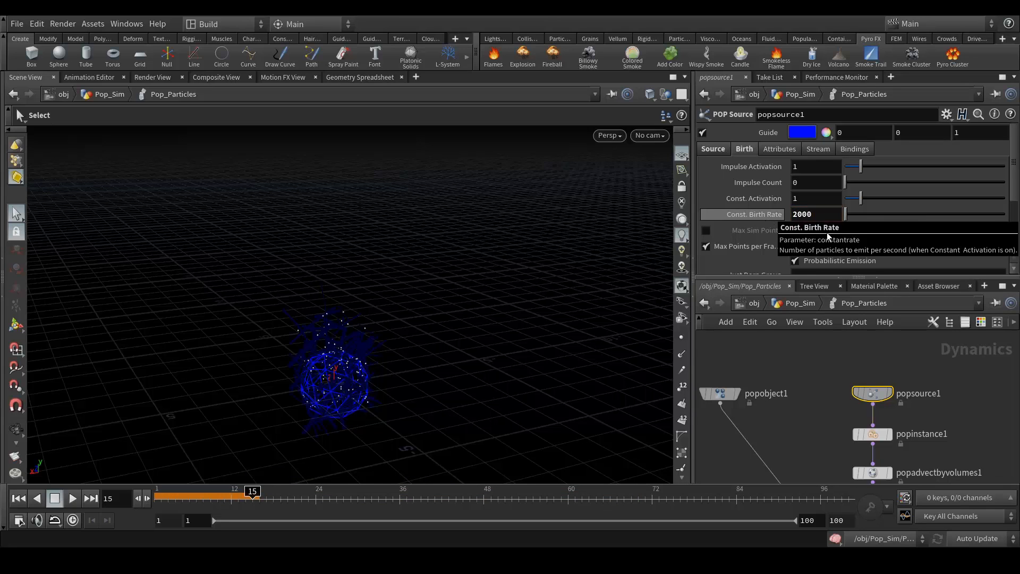
{"action": "right_click", "coordinate": [806, 215]}
{"action": "mouse_move", "coordinate": [812, 249]}
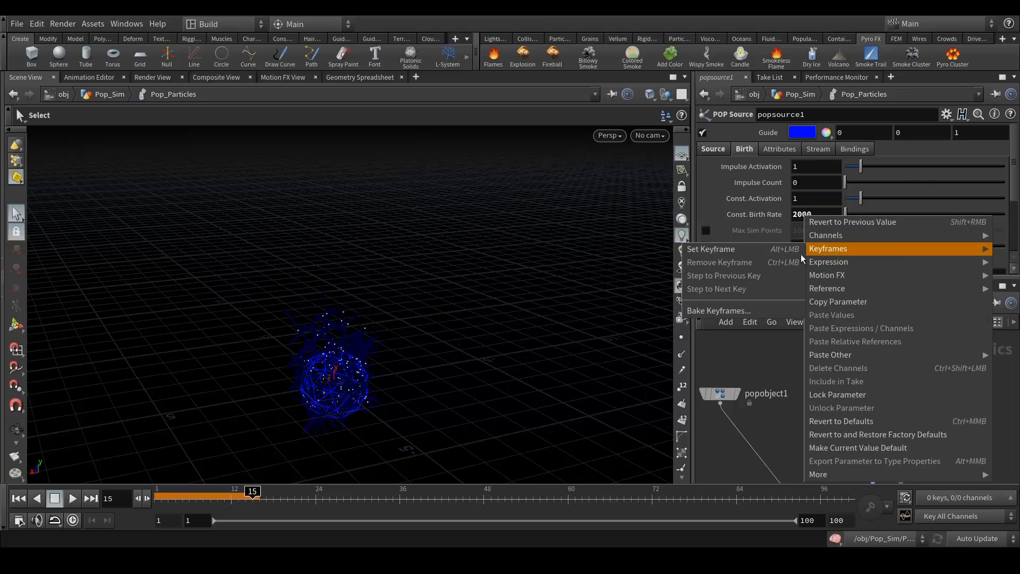
{"action": "left_click", "coordinate": [758, 253]}
{"action": "left_click", "coordinate": [258, 495]}
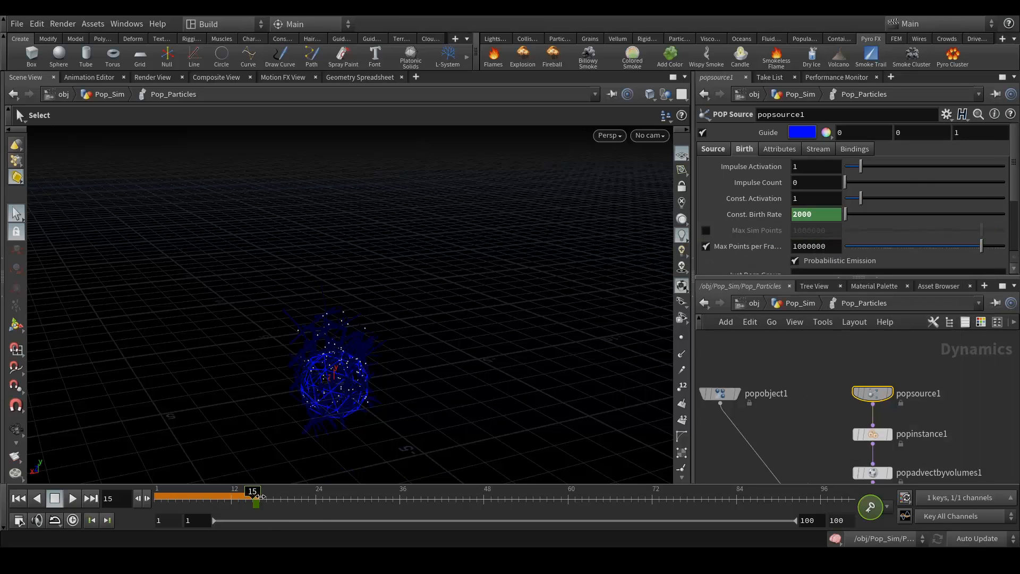
Step: At frame 16, set popsource1's constant birth rate to 0 and commit it as a keyframe
{"action": "type", "text": "0"}
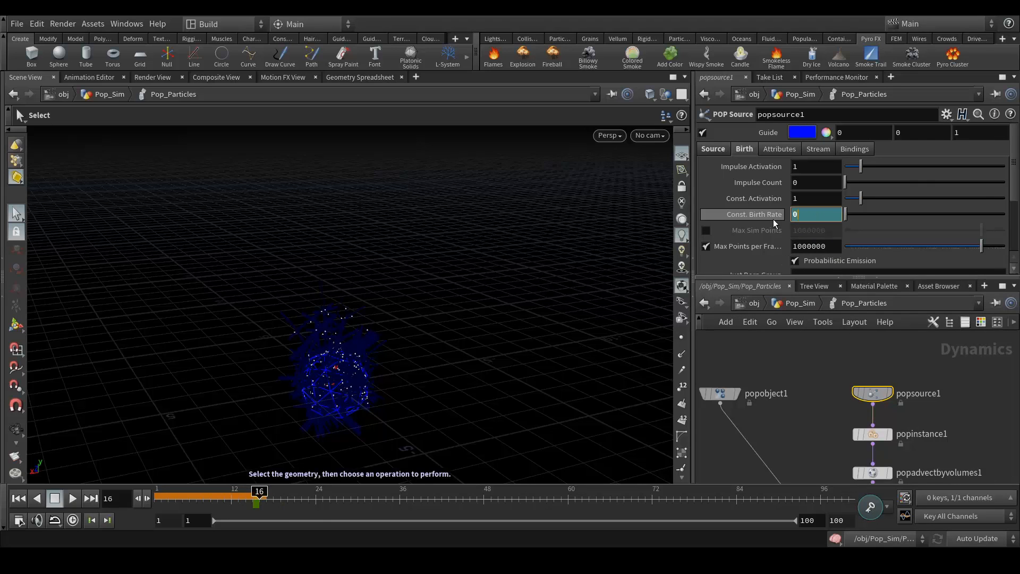
{"action": "key", "text": "Return"}
{"action": "right_click", "coordinate": [815, 215]}
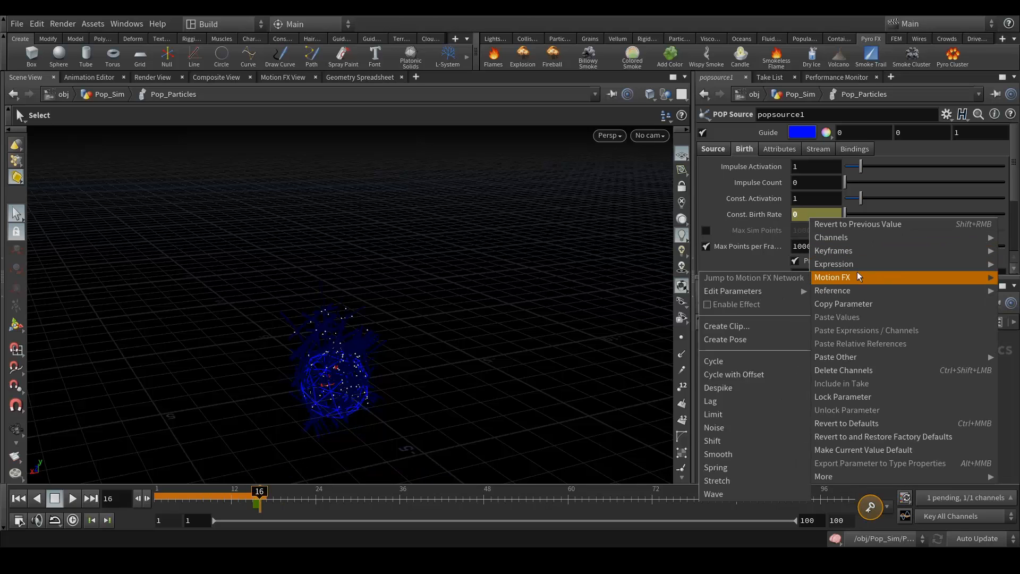
{"action": "mouse_move", "coordinate": [848, 253]}
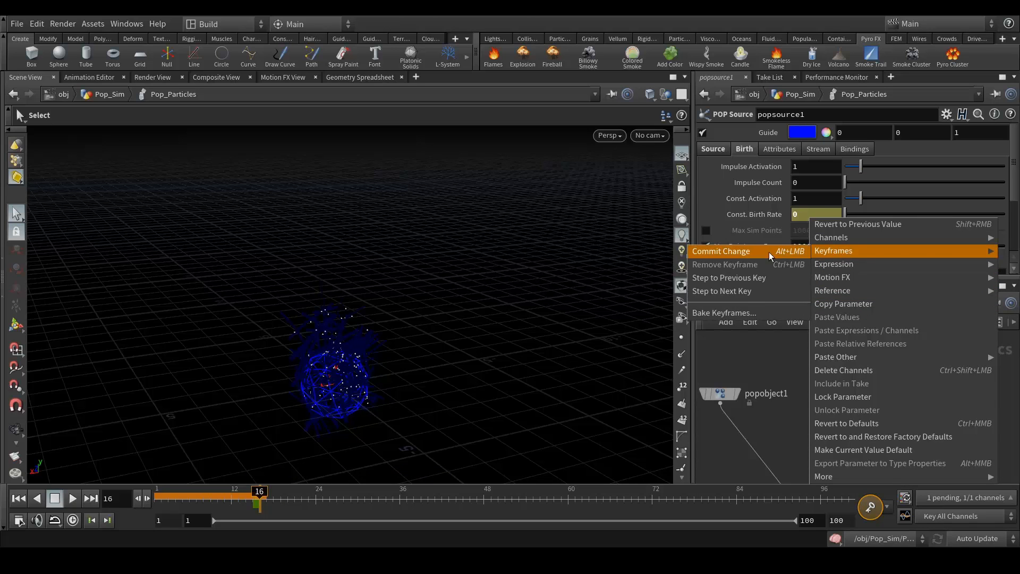
{"action": "left_click", "coordinate": [769, 252]}
Step: Replay the simulation from frame 1 to about frame 51 to check the keyframed particle birth
{"action": "left_click", "coordinate": [15, 499]}
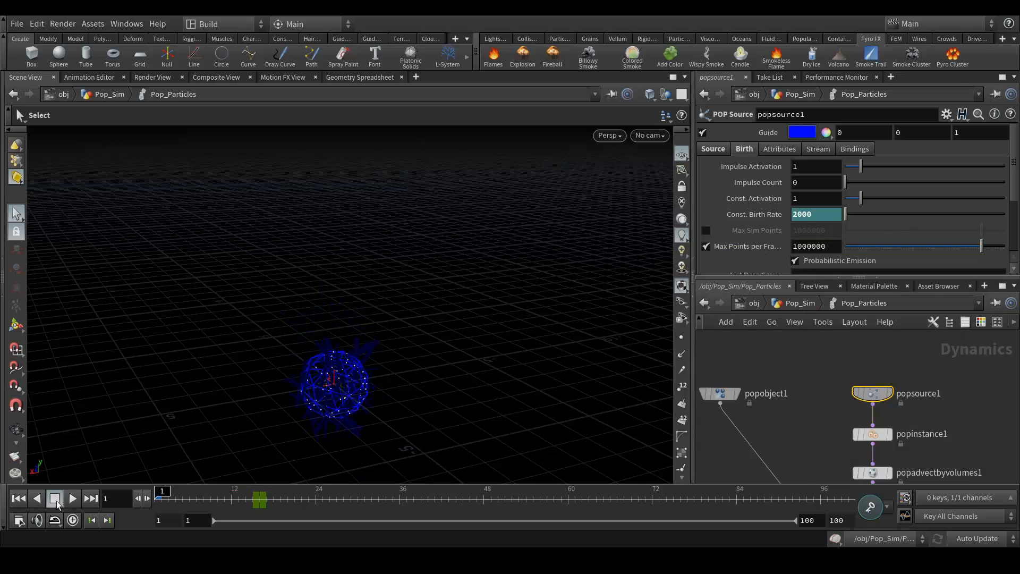
{"action": "left_click", "coordinate": [72, 499]}
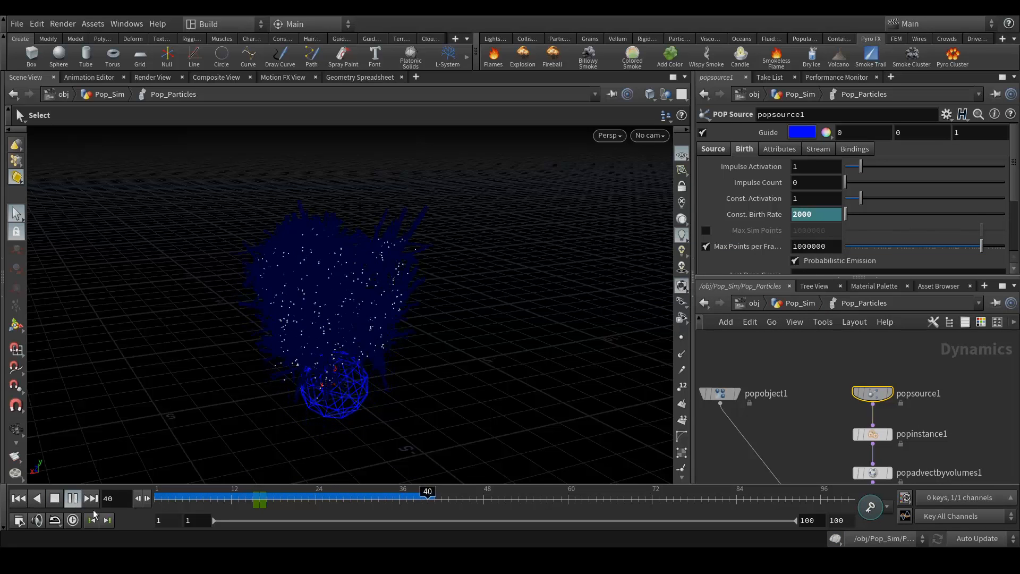
{"action": "left_click", "coordinate": [73, 498]}
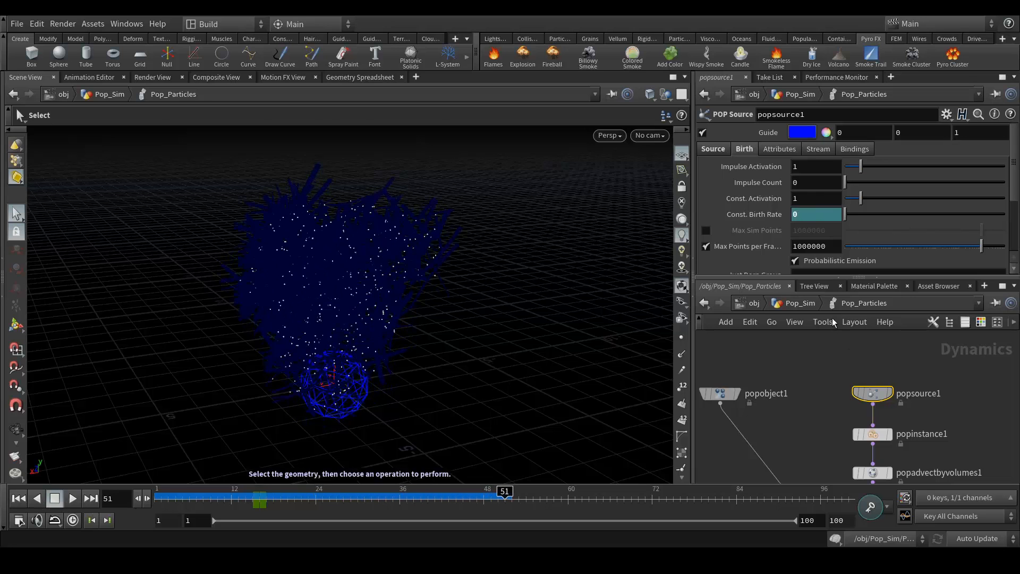
Step: Return to the object level, scrub the timeline to frame 91 and inspect the bent instances from farther out
{"action": "left_click", "coordinate": [800, 302]}
{"action": "mouse_move", "coordinate": [273, 498]}
{"action": "left_mouse_down"}
{"action": "mouse_move", "coordinate": [157, 496]}
{"action": "mouse_move", "coordinate": [469, 489]}
{"action": "left_mouse_up"}
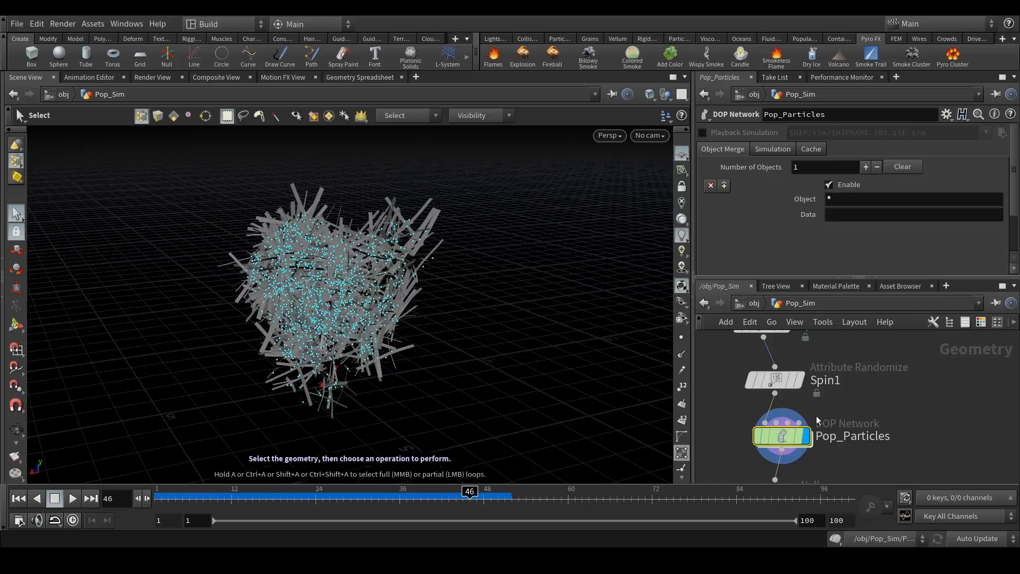
{"action": "left_click", "coordinate": [753, 304]}
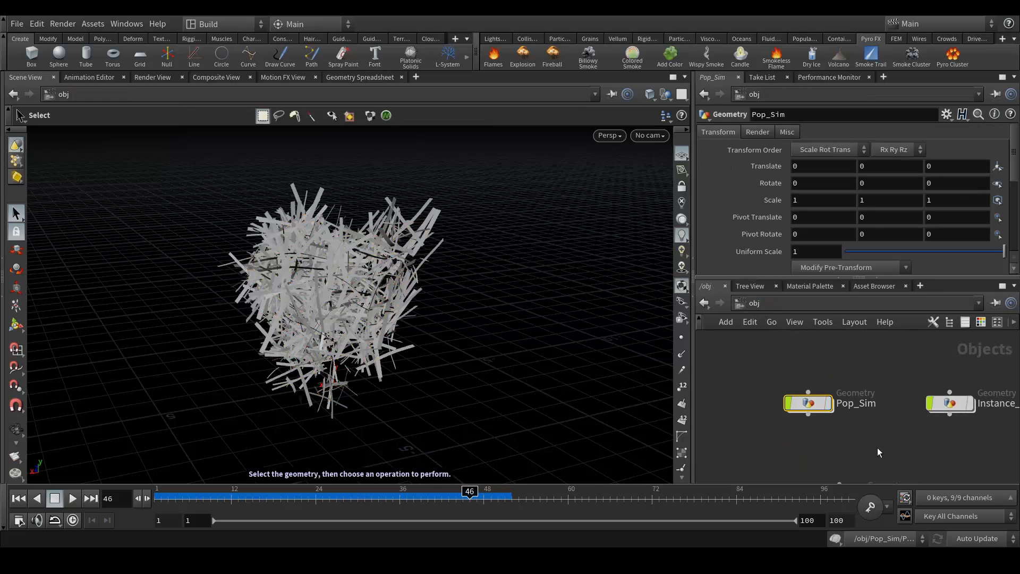
{"action": "left_click_drag", "start_coordinate": [427, 501], "coordinate": [785, 470]}
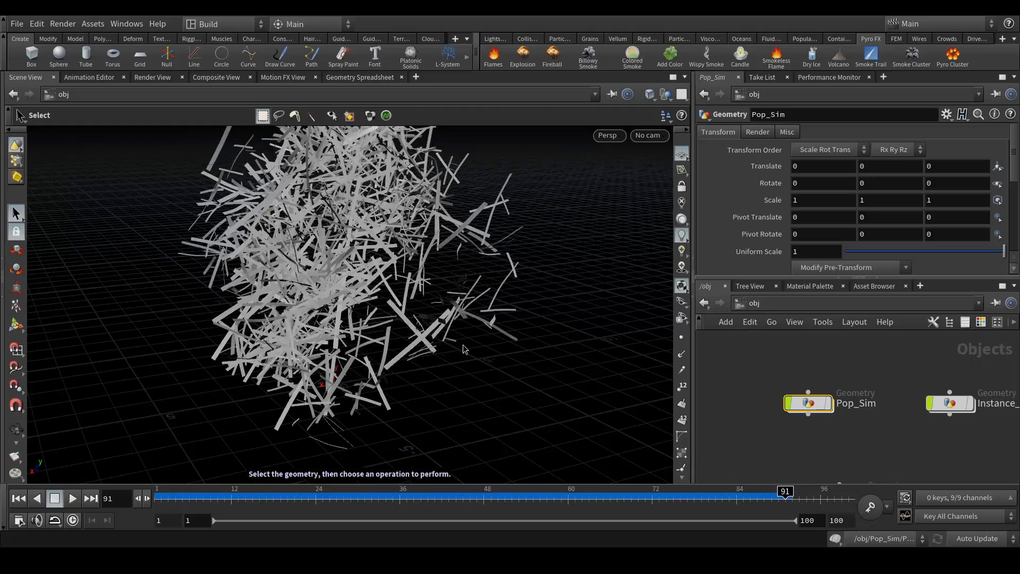
{"action": "scroll", "coordinate": [452, 346], "scroll_direction": "down", "scroll_amount": 5}
{"action": "left_click_drag", "start_coordinate": [374, 332], "coordinate": [355, 262]}
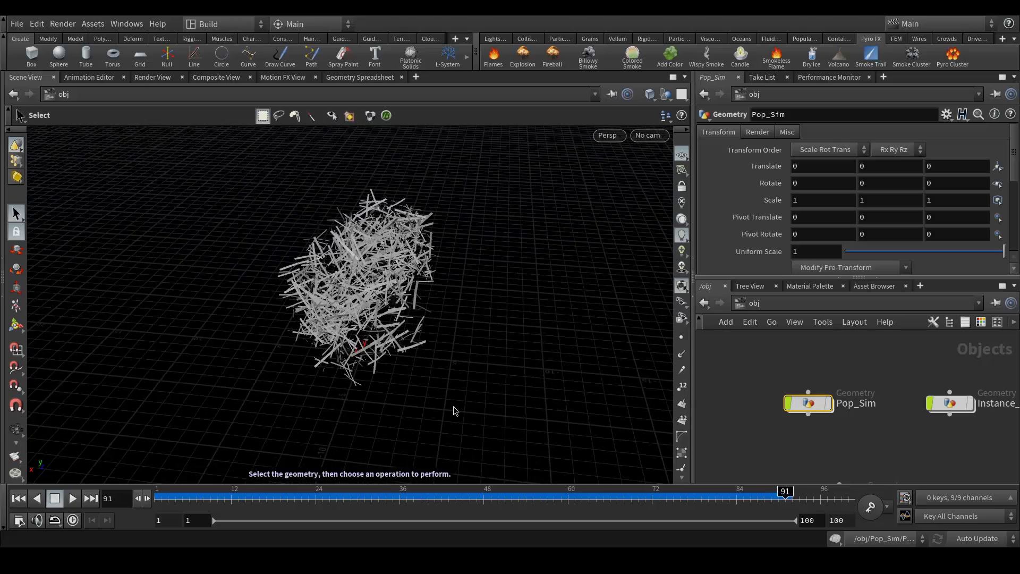
Step: Switch to the other open Houdini scene with the leaf instances and scrub its timeline to frame 57
{"action": "left_click", "coordinate": [508, 557]}
{"action": "left_click", "coordinate": [474, 529]}
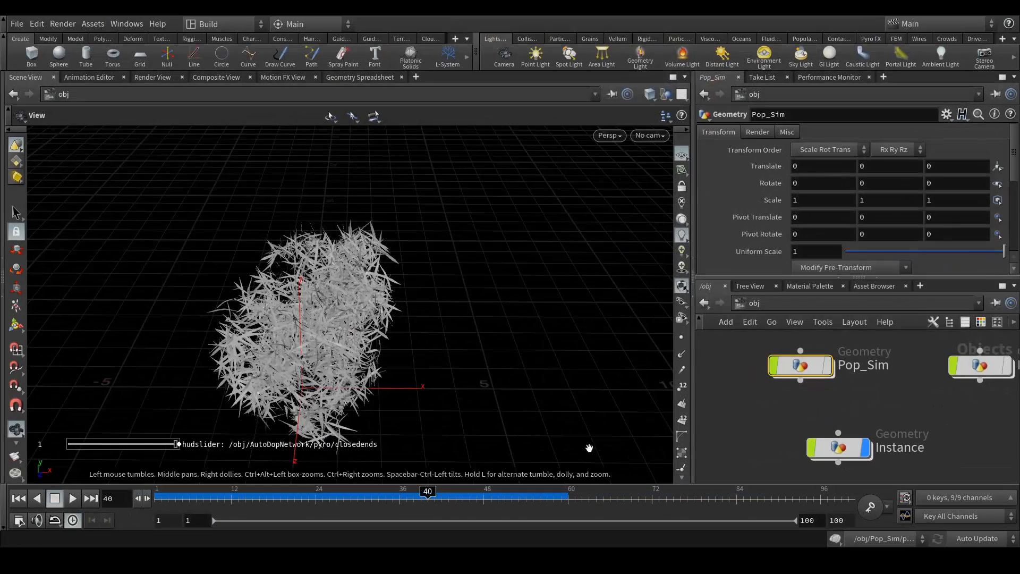
{"action": "left_click_drag", "start_coordinate": [483, 496], "coordinate": [547, 502]}
Step: Inspect the node chain inside the Leaf object, set the display flag on Instance_OBJ, and return to the object level
{"action": "double_click", "coordinate": [980, 366]}
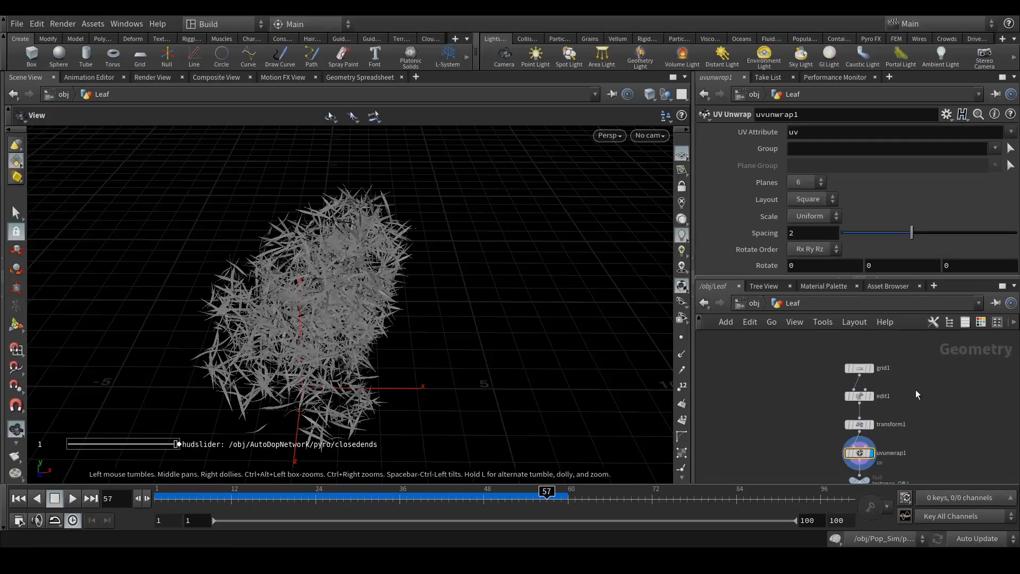
{"action": "middle_click_drag", "start_coordinate": [939, 372], "coordinate": [938, 393]}
{"action": "key", "text": "u"}
{"action": "double_click", "coordinate": [980, 365]}
{"action": "scroll", "coordinate": [892, 424], "scroll_direction": "up", "scroll_amount": 5}
{"action": "left_click", "coordinate": [850, 424]}
{"action": "left_click", "coordinate": [752, 305]}
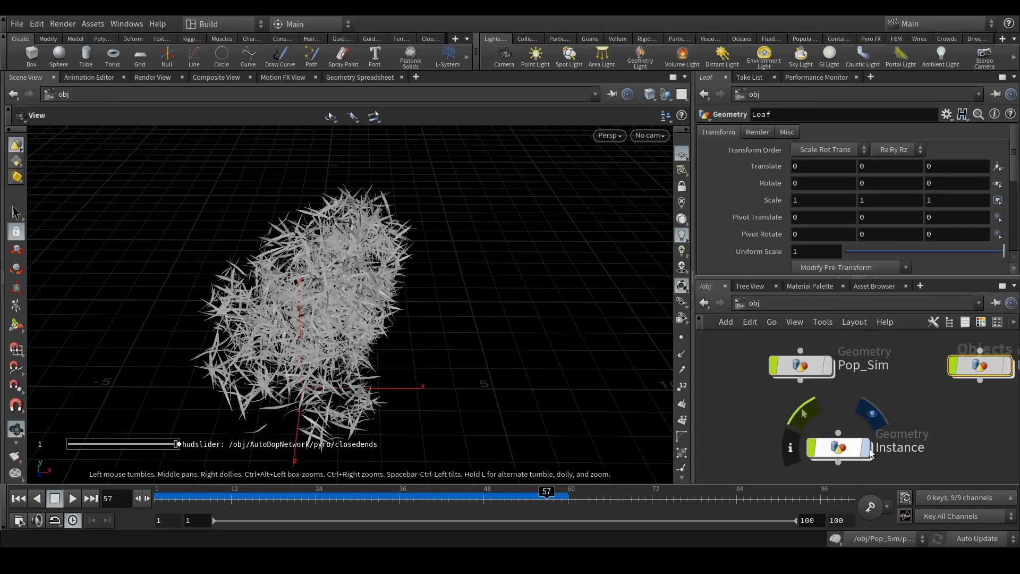
Step: Hide the Instance object and examine the single leaf geometry up close inside the Leaf object
{"action": "double_click", "coordinate": [980, 365]}
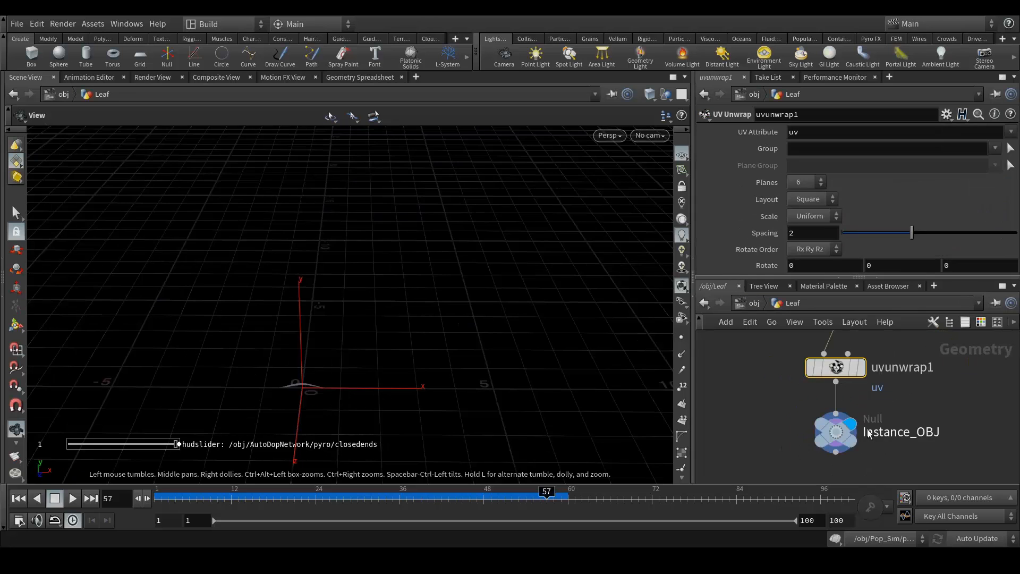
{"action": "scroll", "coordinate": [313, 431], "scroll_direction": "up", "scroll_amount": 10}
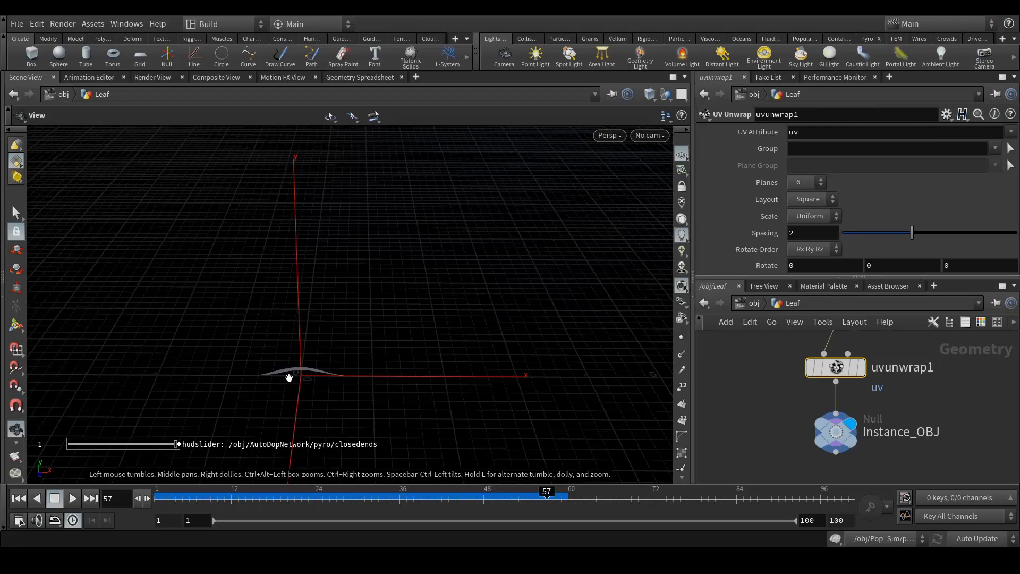
{"action": "left_click_drag", "start_coordinate": [346, 307], "coordinate": [351, 355]}
{"action": "middle_click_drag", "start_coordinate": [322, 266], "coordinate": [355, 340]}
{"action": "middle_click_drag", "start_coordinate": [411, 239], "coordinate": [351, 354]}
{"action": "scroll", "coordinate": [347, 351], "scroll_direction": "down", "scroll_amount": 3}
{"action": "scroll", "coordinate": [346, 349], "scroll_direction": "down", "scroll_amount": 2}
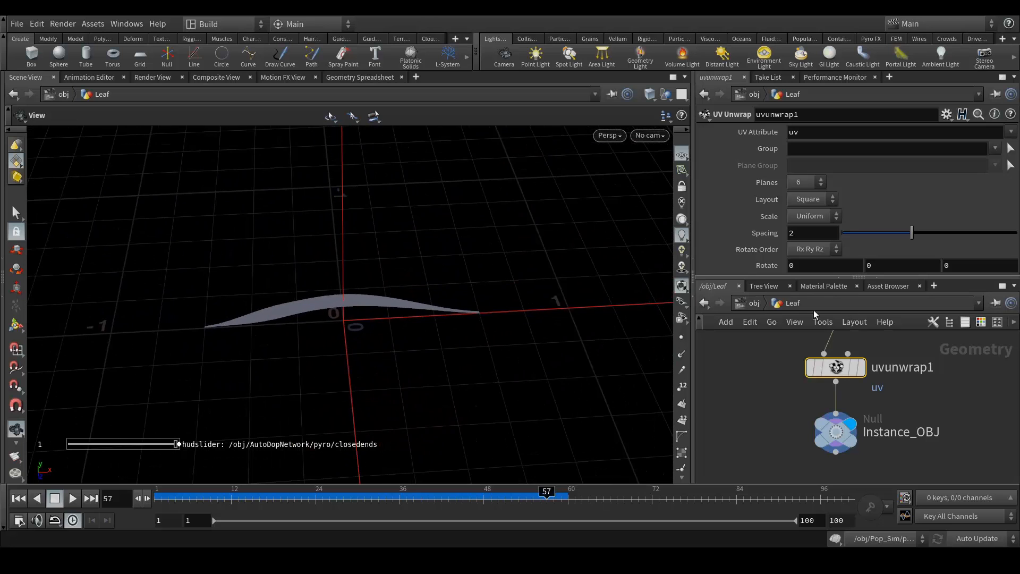
Step: Display the Instance object again at the object level and inspect the whole leaf cloud from another angle
{"action": "left_click", "coordinate": [756, 302]}
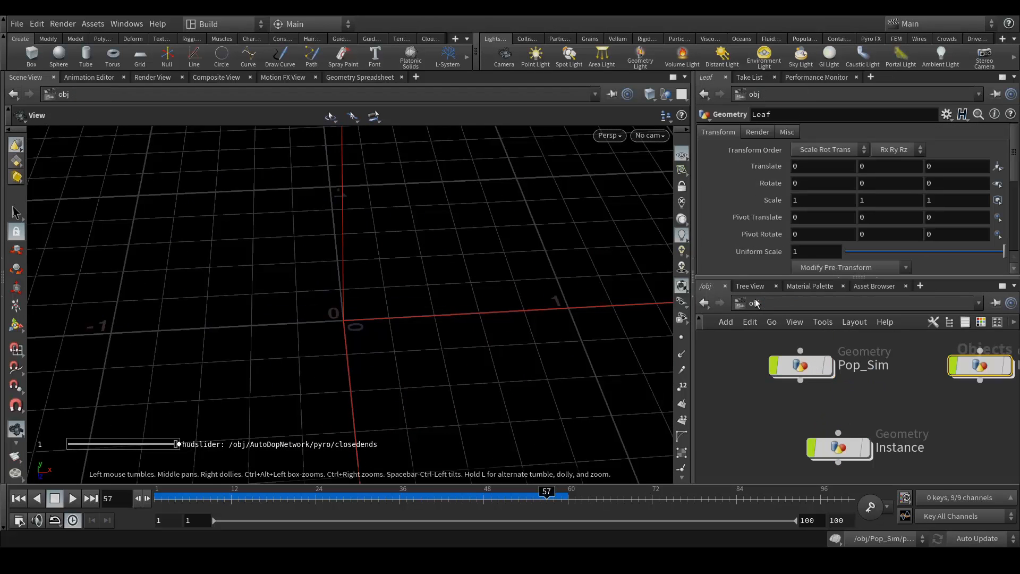
{"action": "left_click", "coordinate": [865, 447]}
{"action": "scroll", "coordinate": [405, 342], "scroll_direction": "down", "scroll_amount": 10}
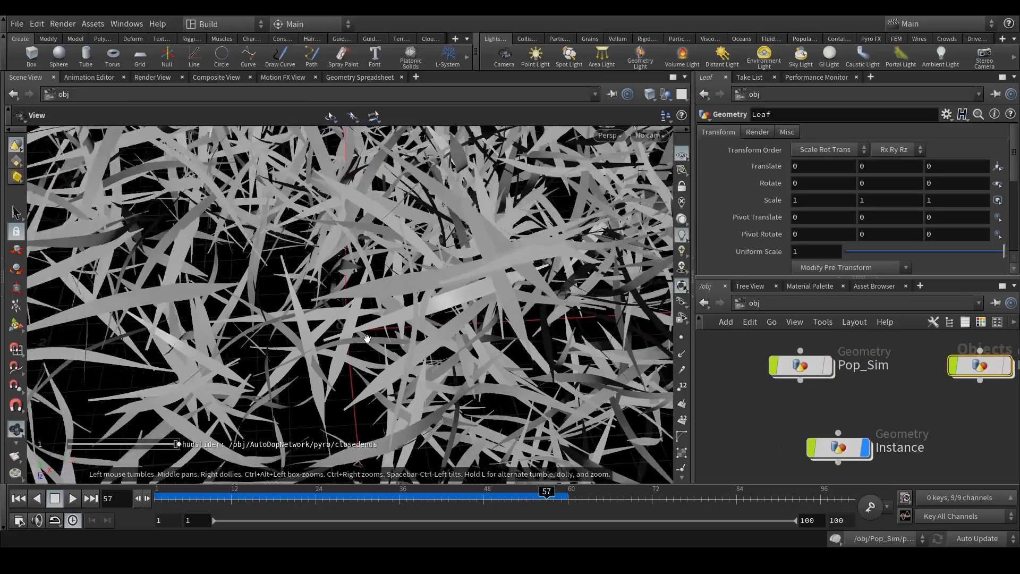
{"action": "left_click_drag", "start_coordinate": [371, 342], "coordinate": [450, 302]}
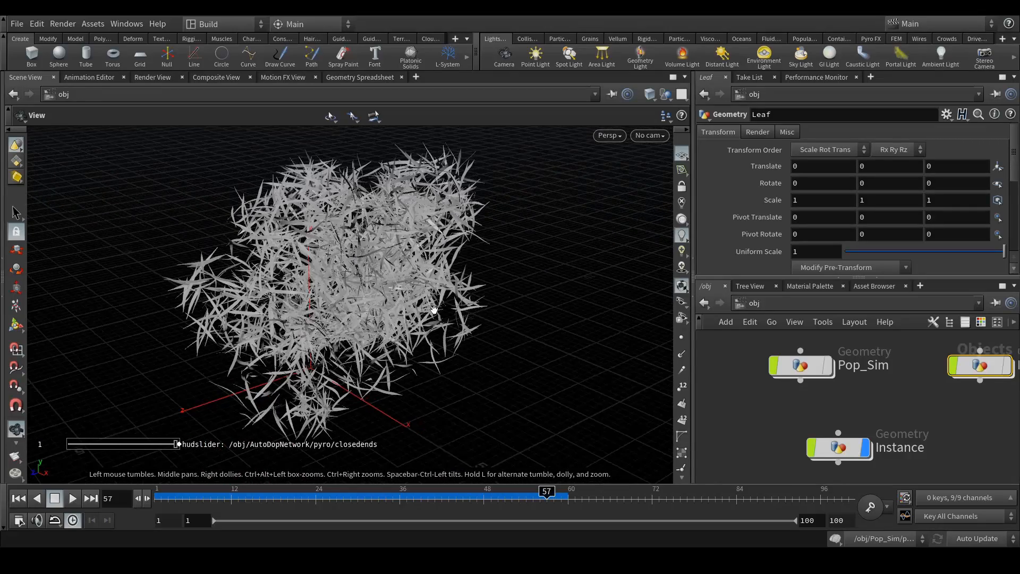
Step: Look through the Leaf object's network once more and return to the object level
{"action": "mouse_move", "coordinate": [961, 403]}
{"action": "middle_mouse_down"}
{"action": "mouse_move", "coordinate": [901, 411]}
{"action": "mouse_move", "coordinate": [954, 410]}
{"action": "middle_mouse_up"}
{"action": "double_click", "coordinate": [930, 371]}
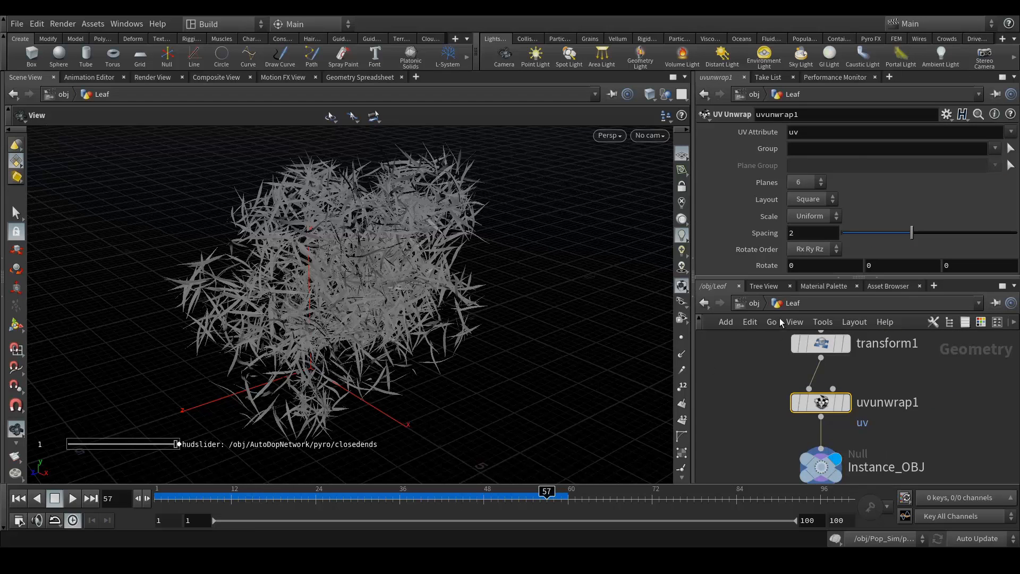
{"action": "left_click", "coordinate": [763, 305]}
Step: Review pyrosolver1's shape settings inside AutoDopNetwork and return to the object level
{"action": "scroll", "coordinate": [835, 407], "scroll_direction": "down", "scroll_amount": 6}
{"action": "scroll", "coordinate": [840, 409], "scroll_direction": "up", "scroll_amount": 3}
{"action": "middle_click_drag", "start_coordinate": [853, 355], "coordinate": [961, 415]}
{"action": "scroll", "coordinate": [795, 410], "scroll_direction": "up", "scroll_amount": 3}
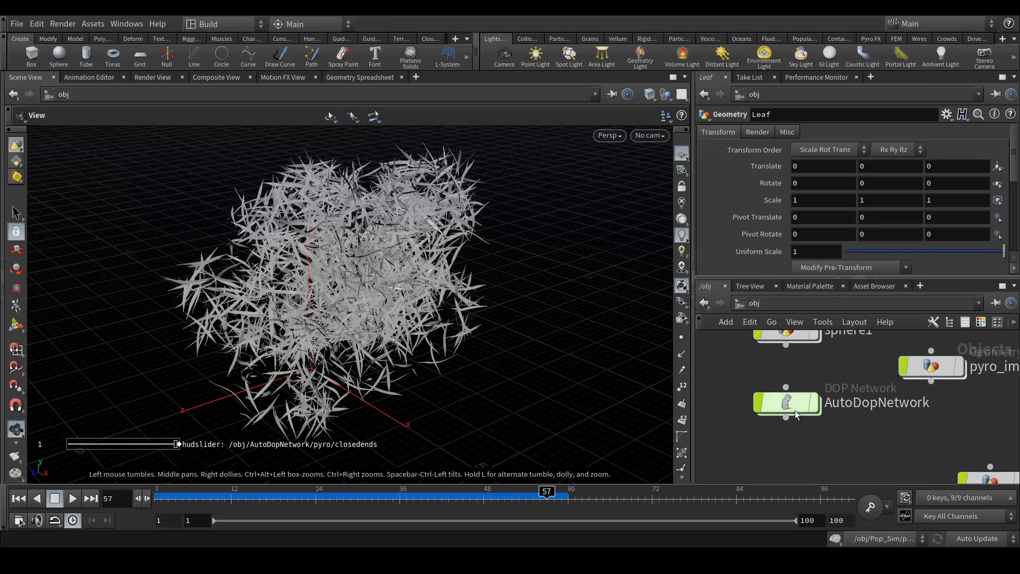
{"action": "double_click", "coordinate": [792, 407]}
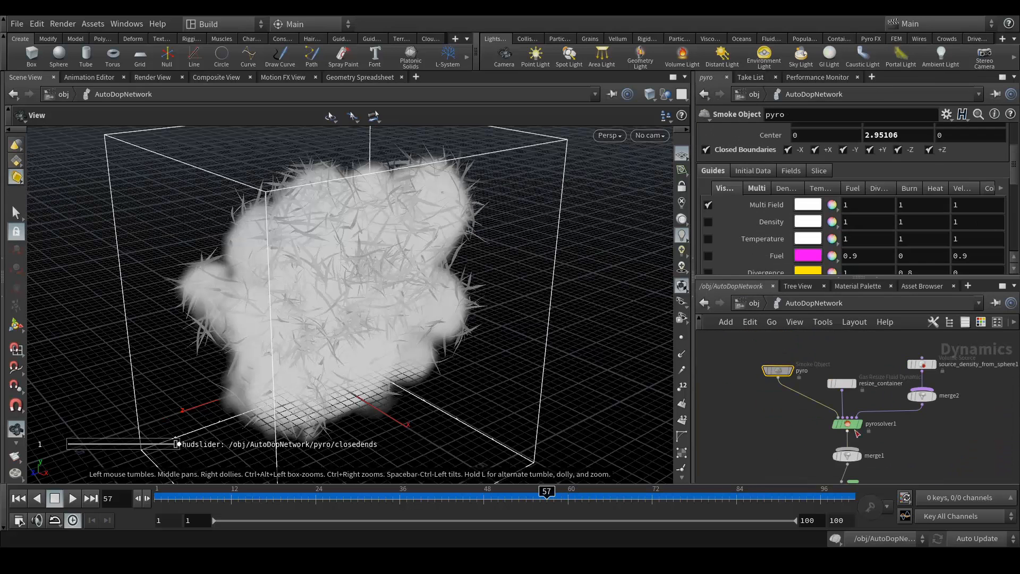
{"action": "left_click", "coordinate": [852, 425]}
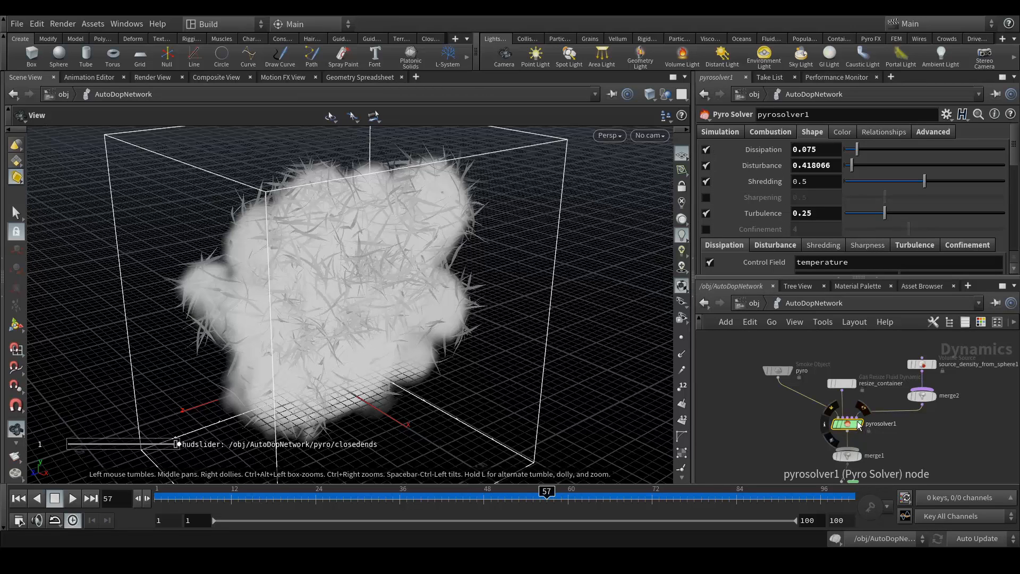
{"action": "left_click", "coordinate": [756, 309]}
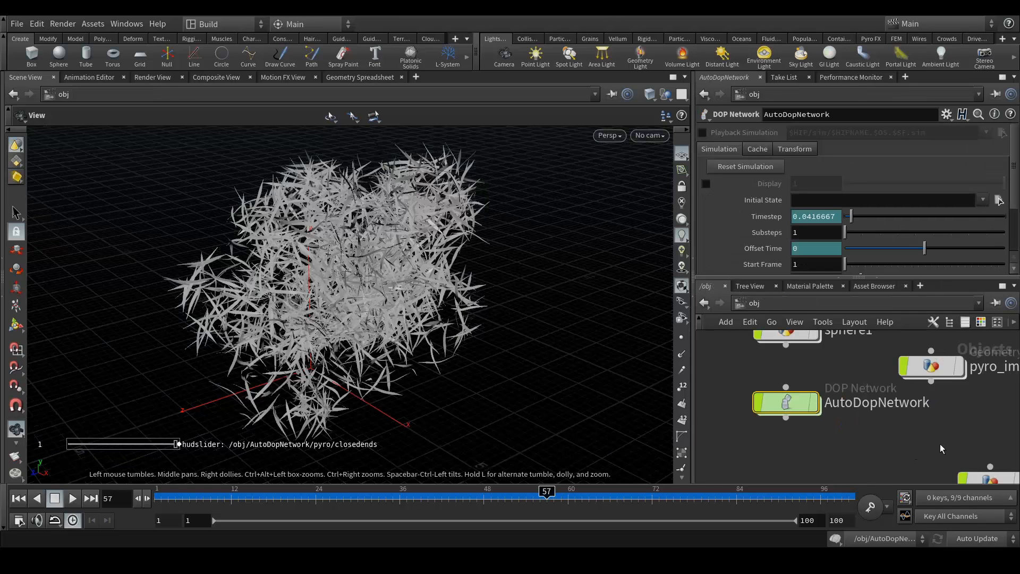
Step: Inside the Instance object, add a ROP Alembic Output node connected to the output of OUT_Render
{"action": "middle_click_drag", "start_coordinate": [915, 427], "coordinate": [836, 371]}
{"action": "scroll", "coordinate": [828, 380], "scroll_direction": "down", "scroll_amount": 3}
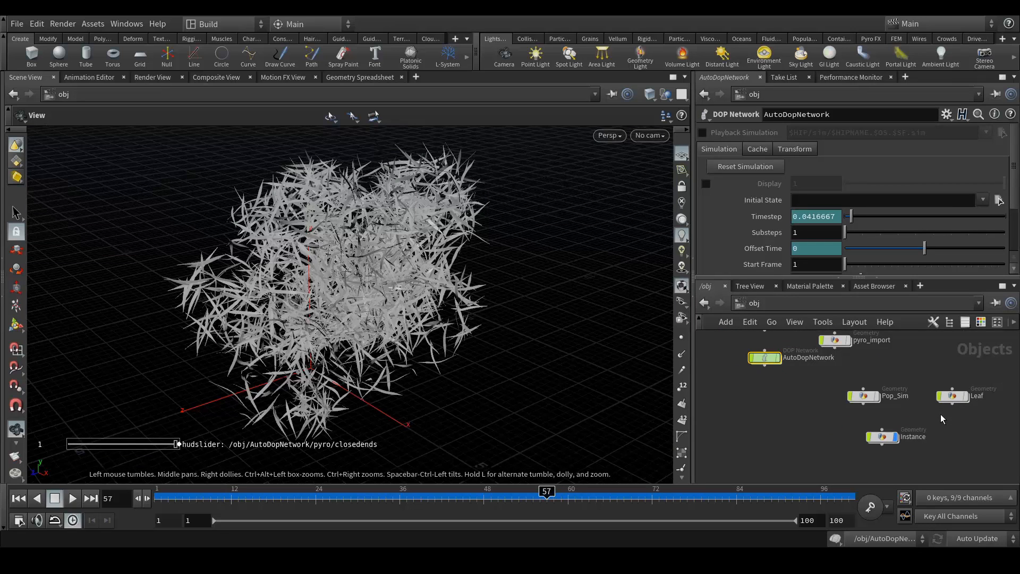
{"action": "double_click", "coordinate": [882, 436]}
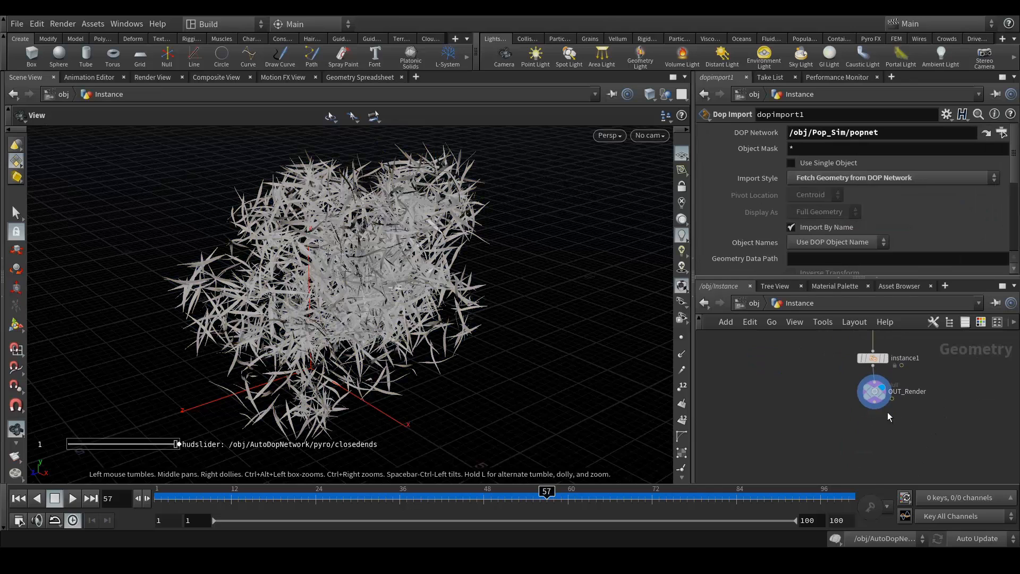
{"action": "left_click_drag", "start_coordinate": [881, 408], "coordinate": [849, 431]}
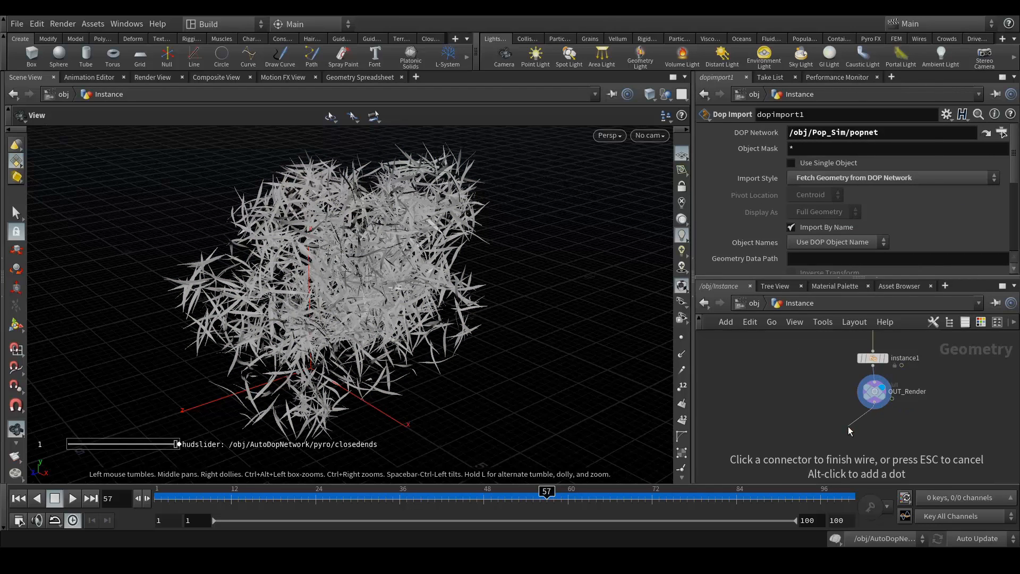
{"action": "key", "text": "Tab"}
{"action": "type", "text": "rop"}
{"action": "key", "text": "Return"}
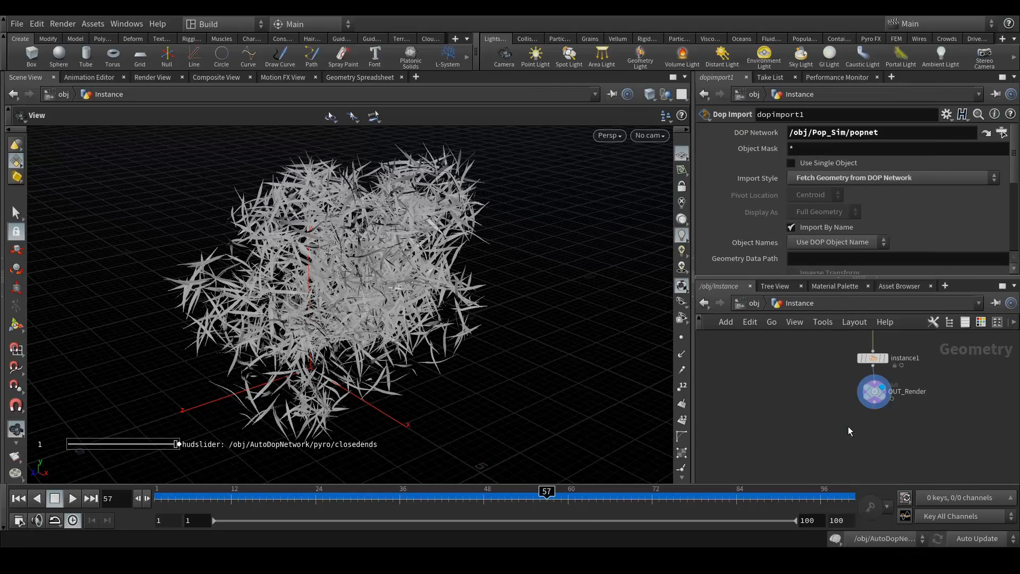
{"action": "left_click", "coordinate": [848, 428]}
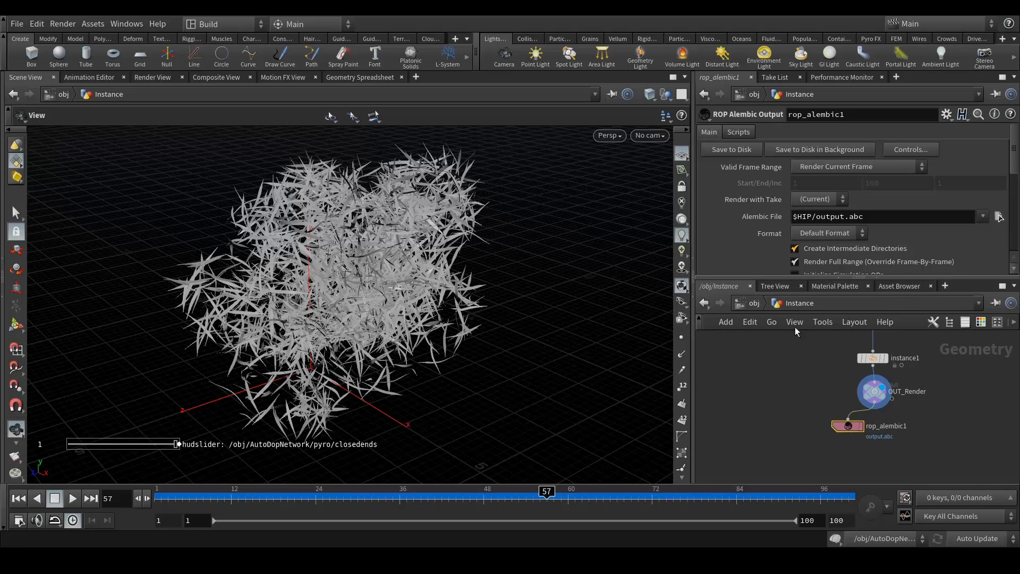
Step: Return to the object level, deselect the Instance object and look over the scene's object nodes
{"action": "left_click", "coordinate": [753, 303]}
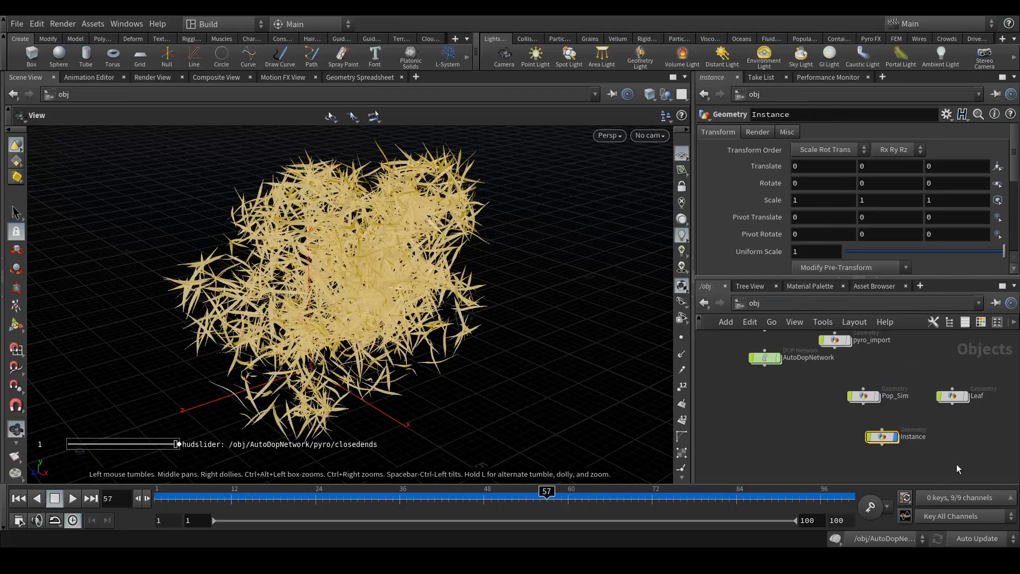
{"action": "left_click", "coordinate": [946, 438]}
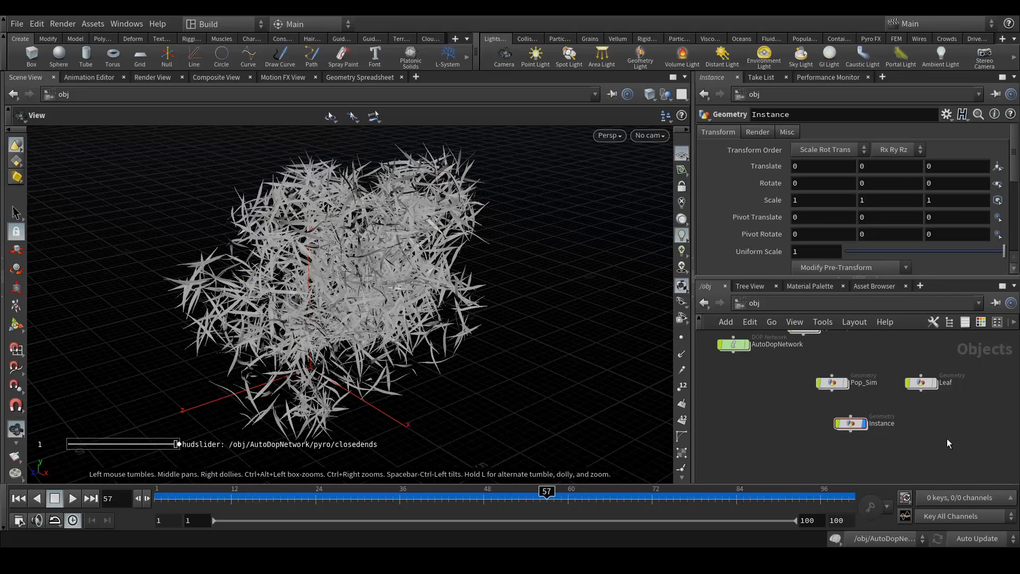
{"action": "middle_click_drag", "start_coordinate": [955, 418], "coordinate": [964, 454]}
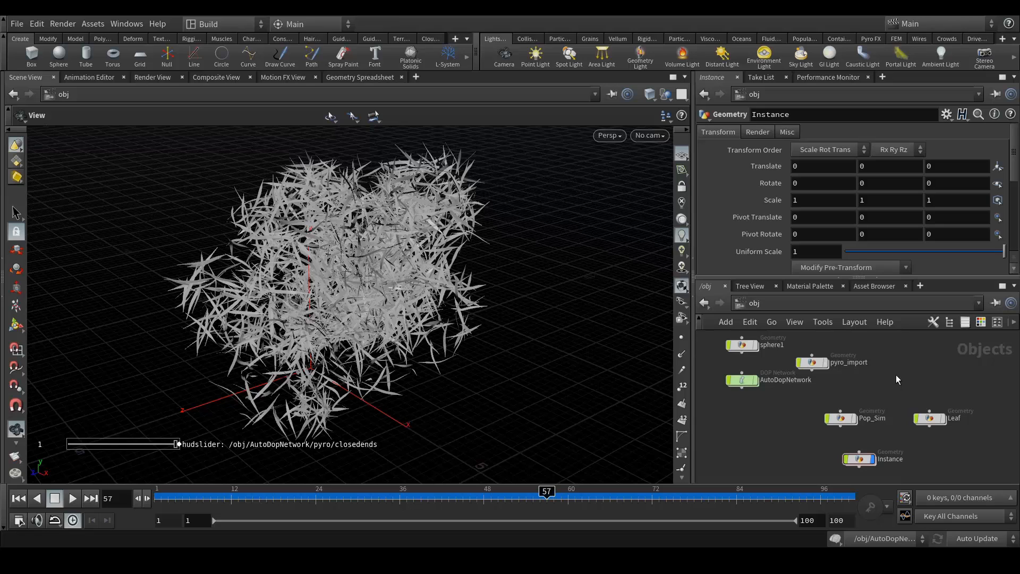